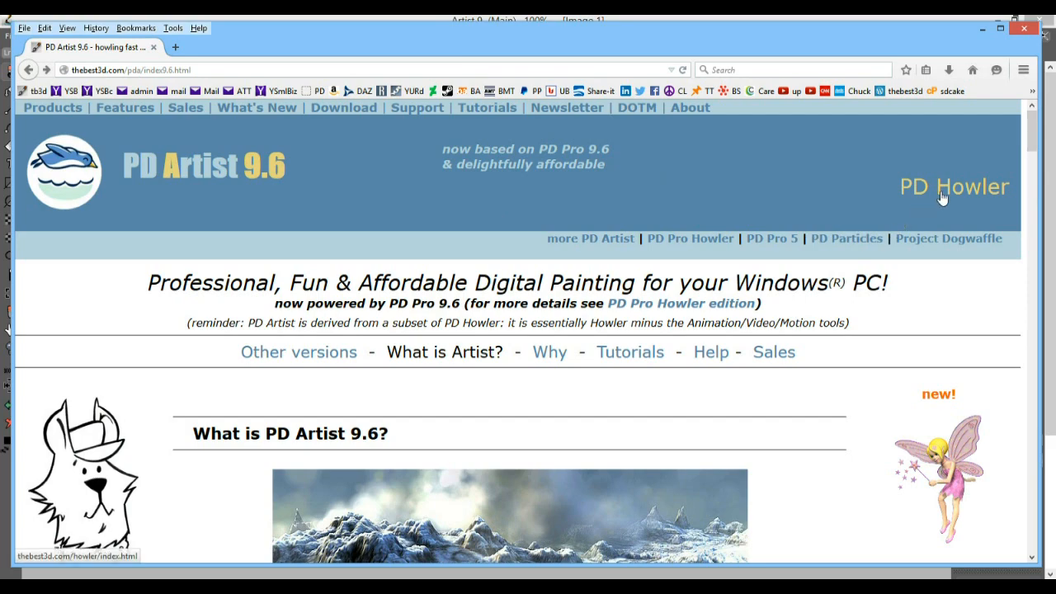
- View the v9.5 artwork slideshow linked from the PD Artist 9.6 page, then switch back to Artist 9
scroll(943, 197, "down", 3)
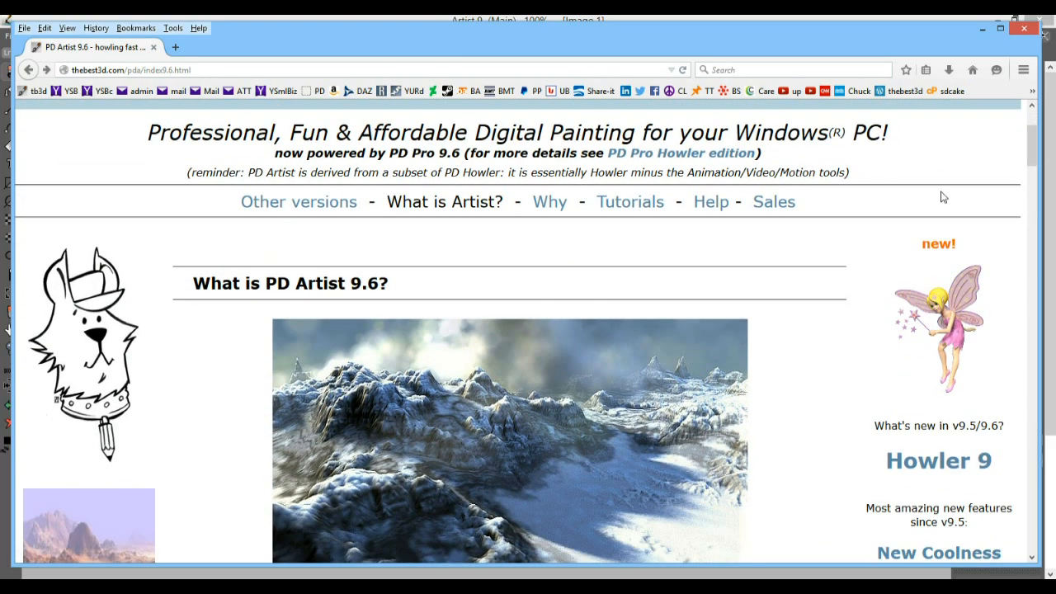
scroll(943, 197, "down", 3)
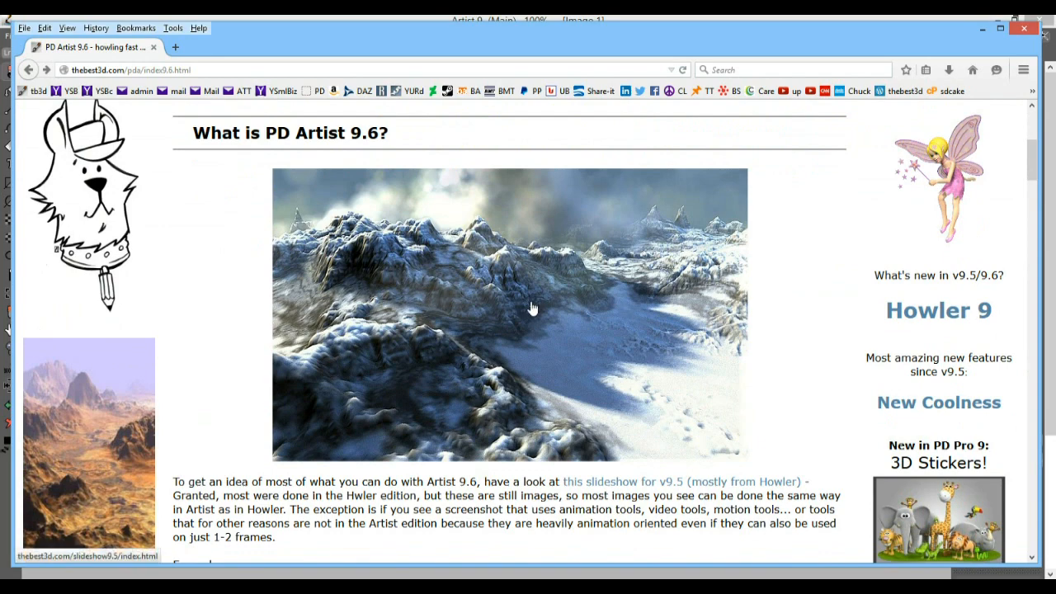
left_click(530, 322)
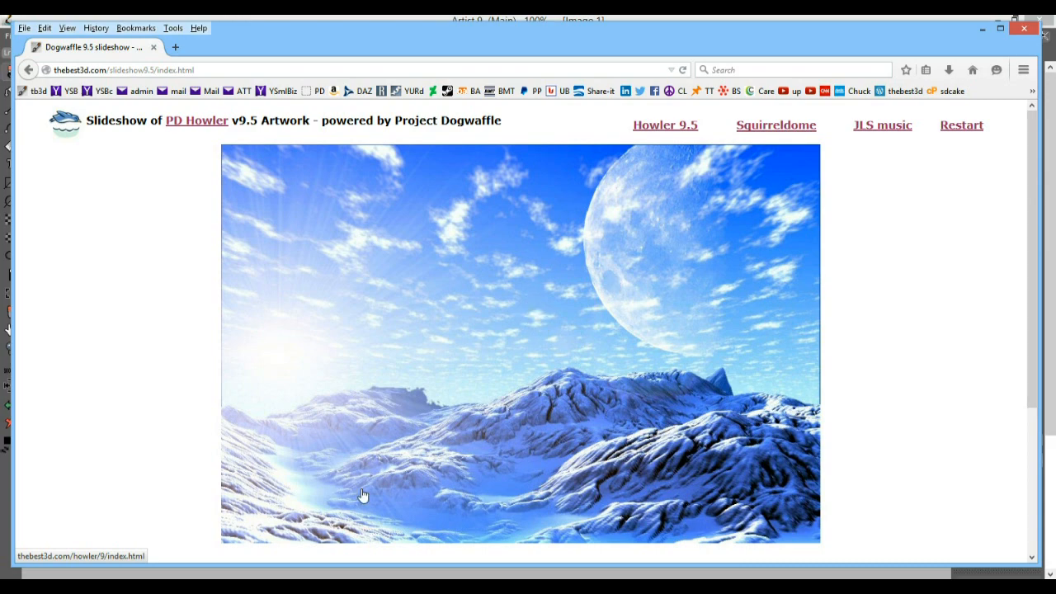
scroll(126, 363, "down", 5)
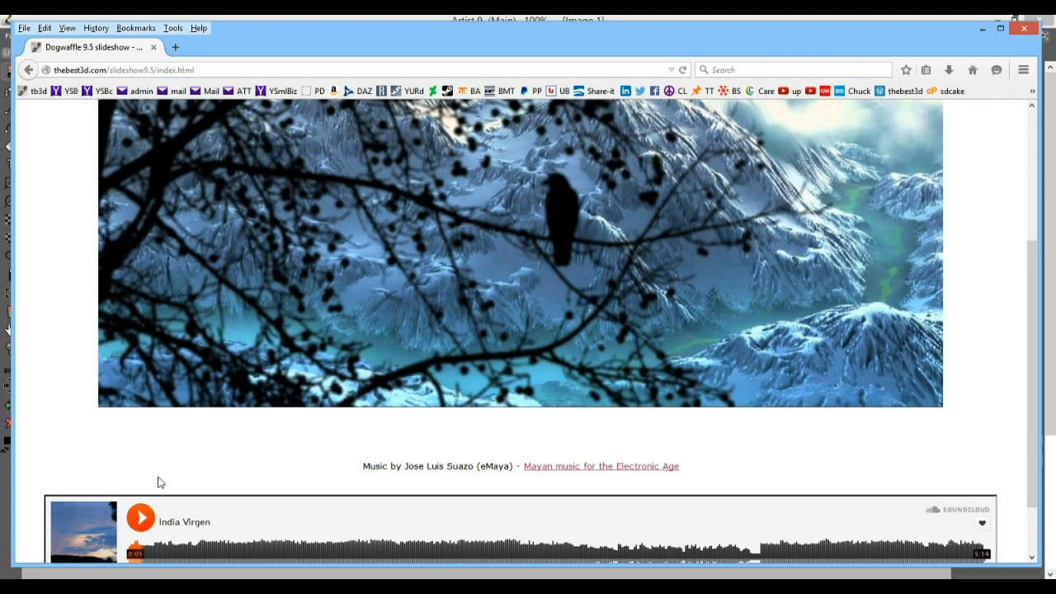
scroll(546, 323, "up", 5)
scroll(546, 324, "up", 1)
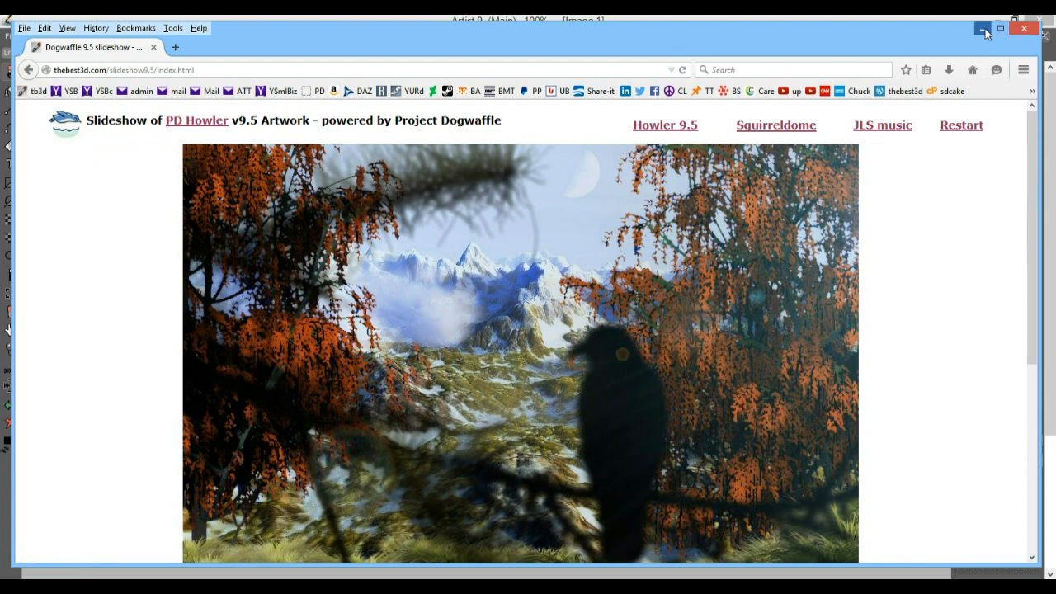
left_click(986, 30)
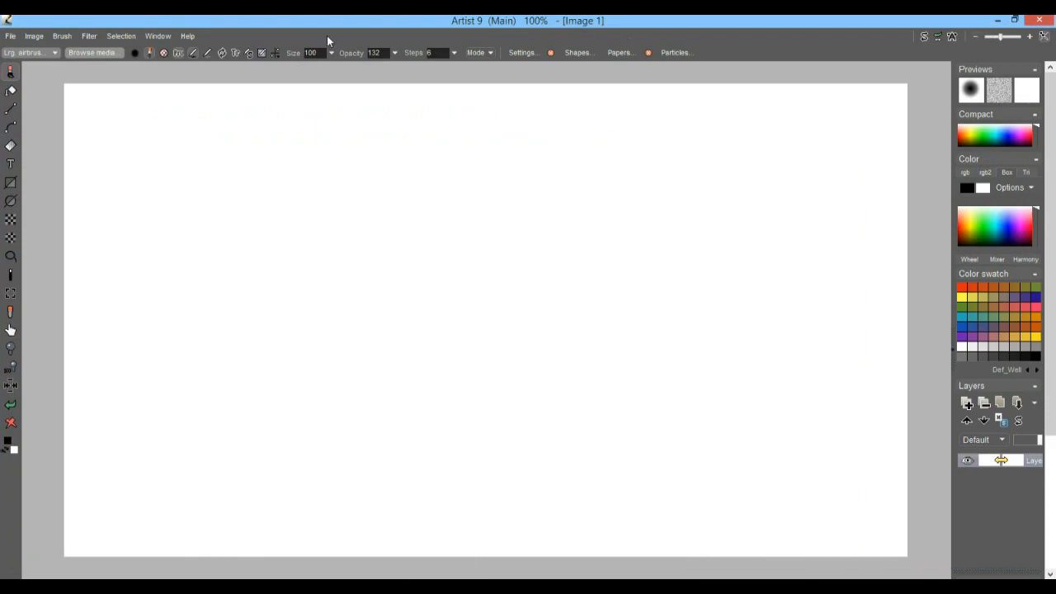
- Look through the brush preset categories and the window layout and interface style options
left_click(40, 54)
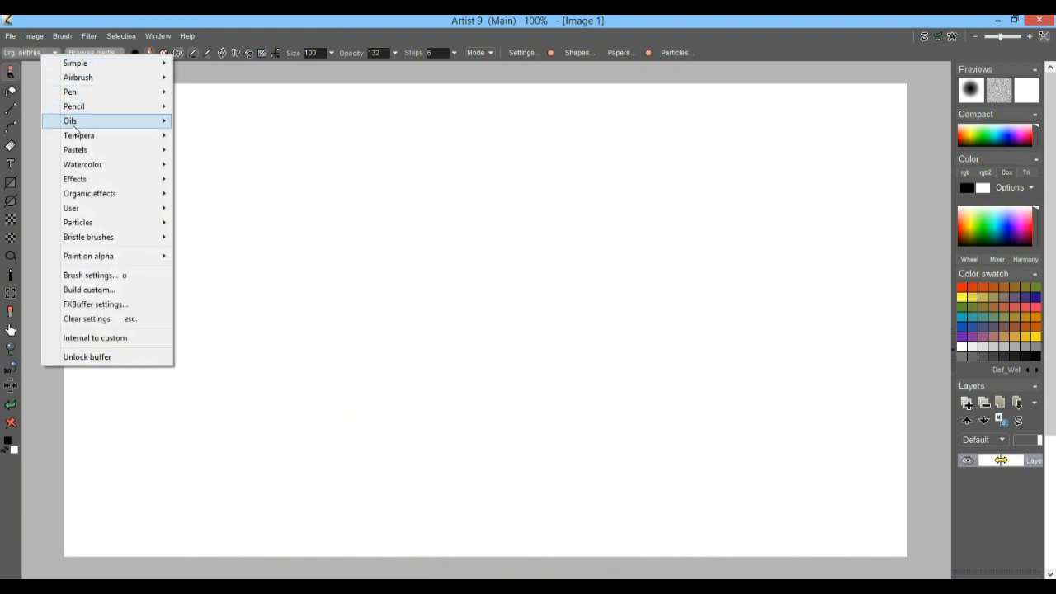
mouse_move(151, 169)
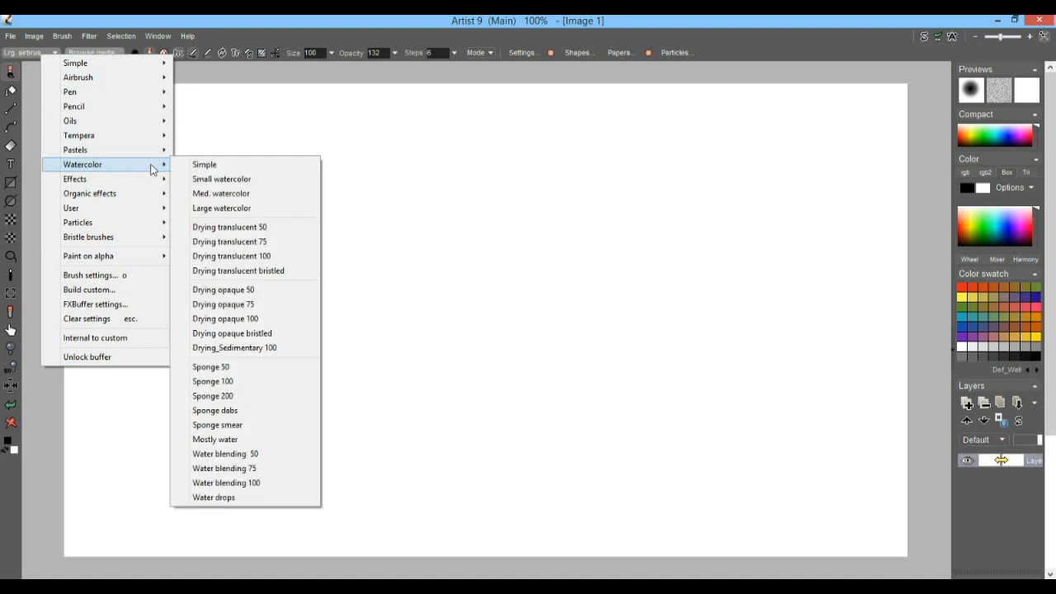
mouse_move(114, 65)
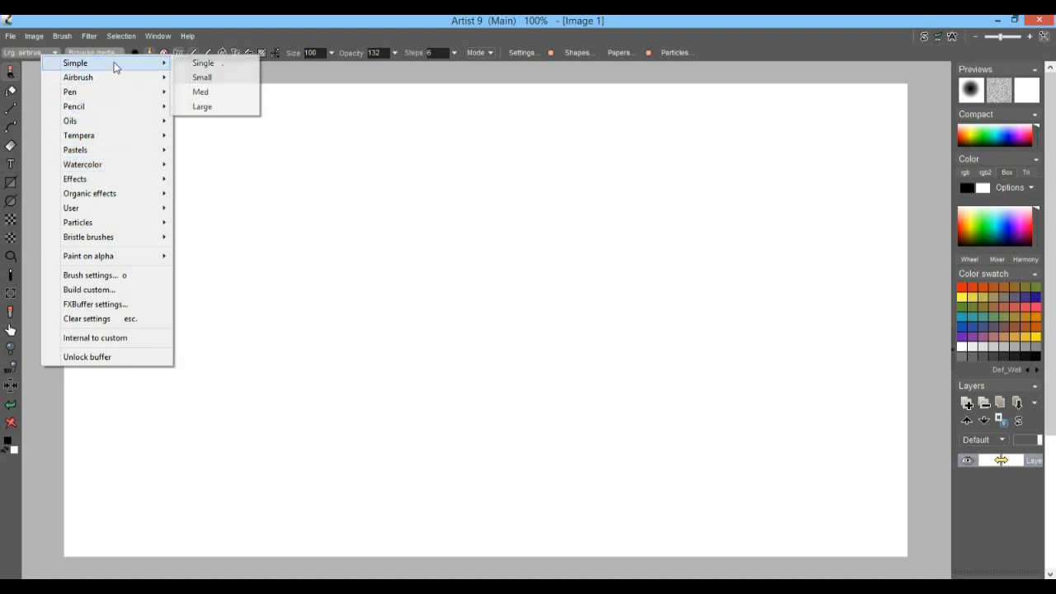
mouse_move(109, 237)
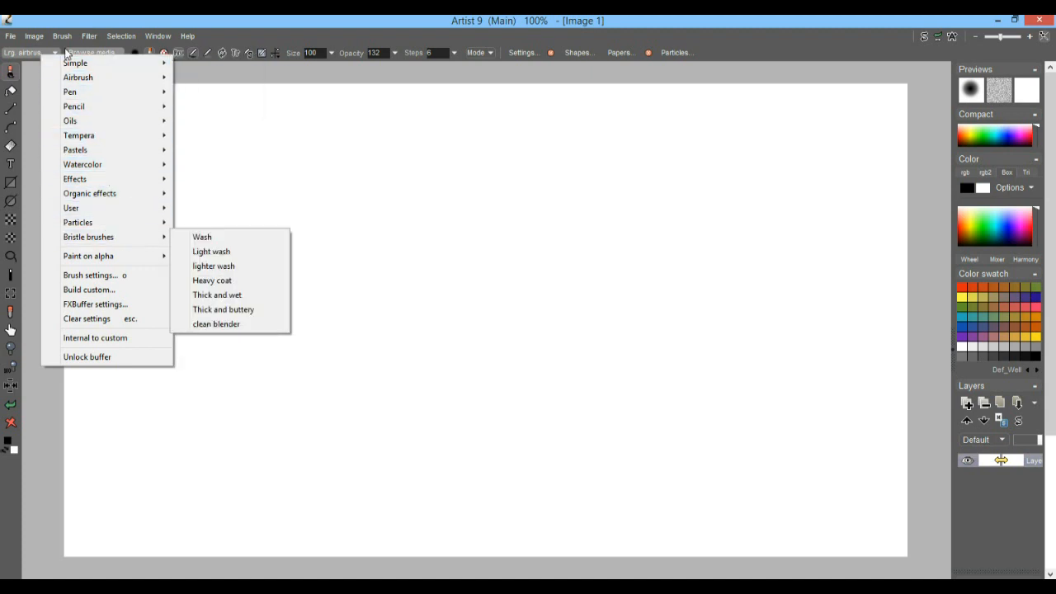
left_click(80, 19)
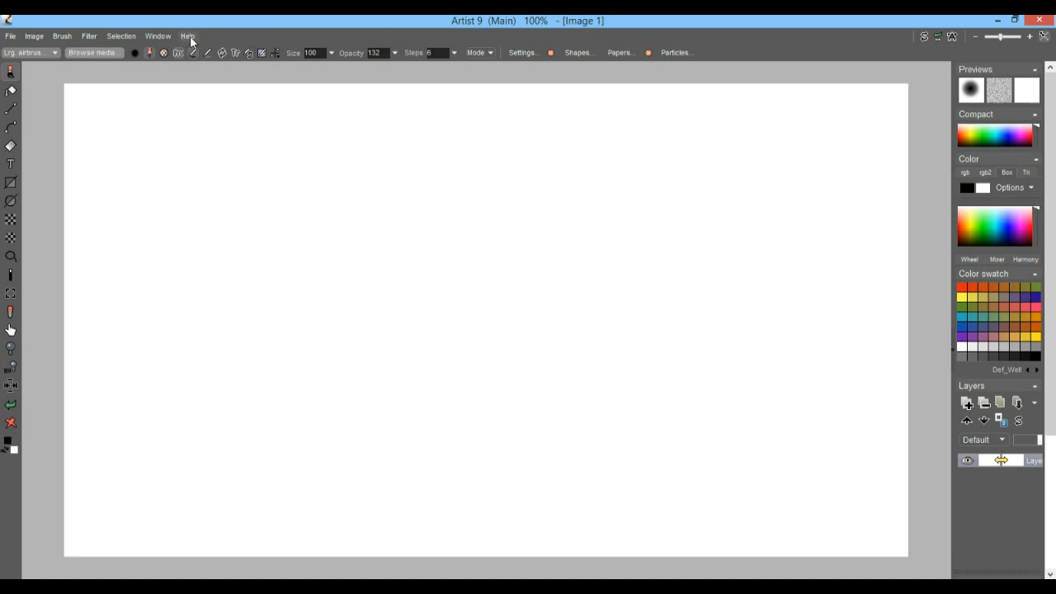
left_click(163, 36)
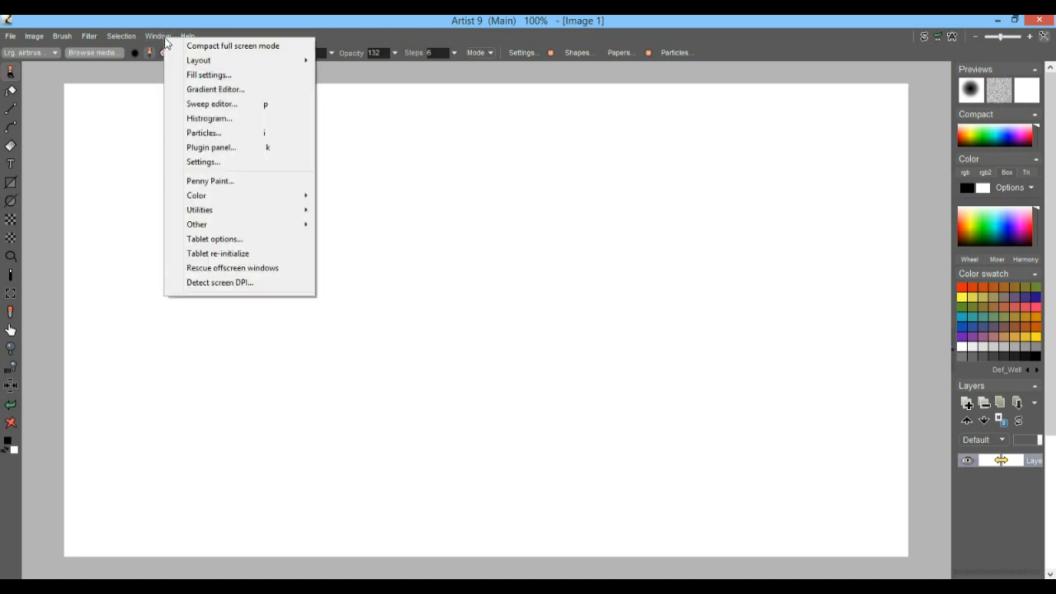
mouse_move(184, 63)
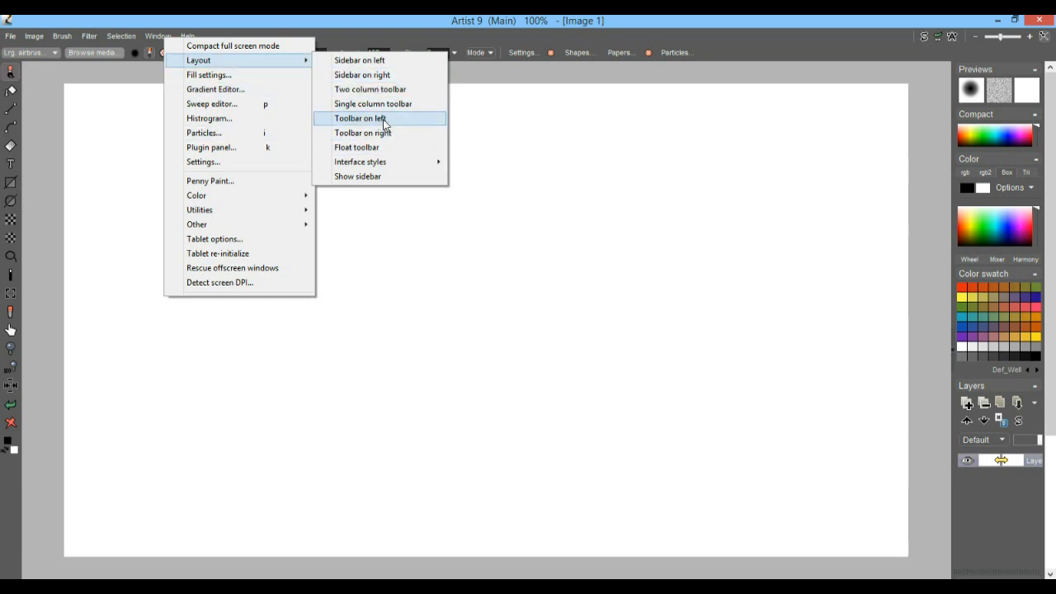
mouse_move(419, 170)
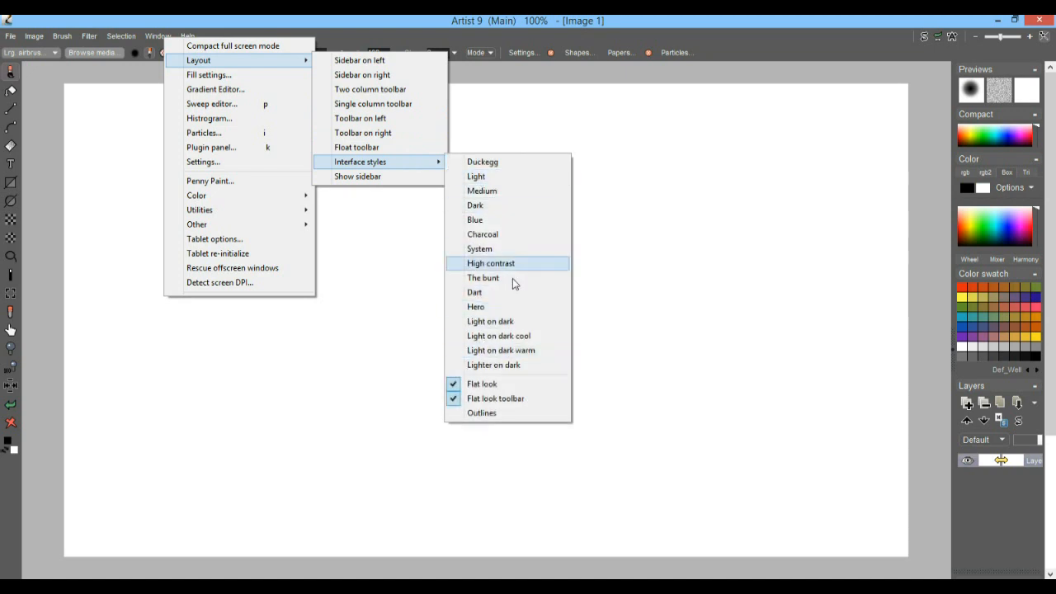
left_click(153, 19)
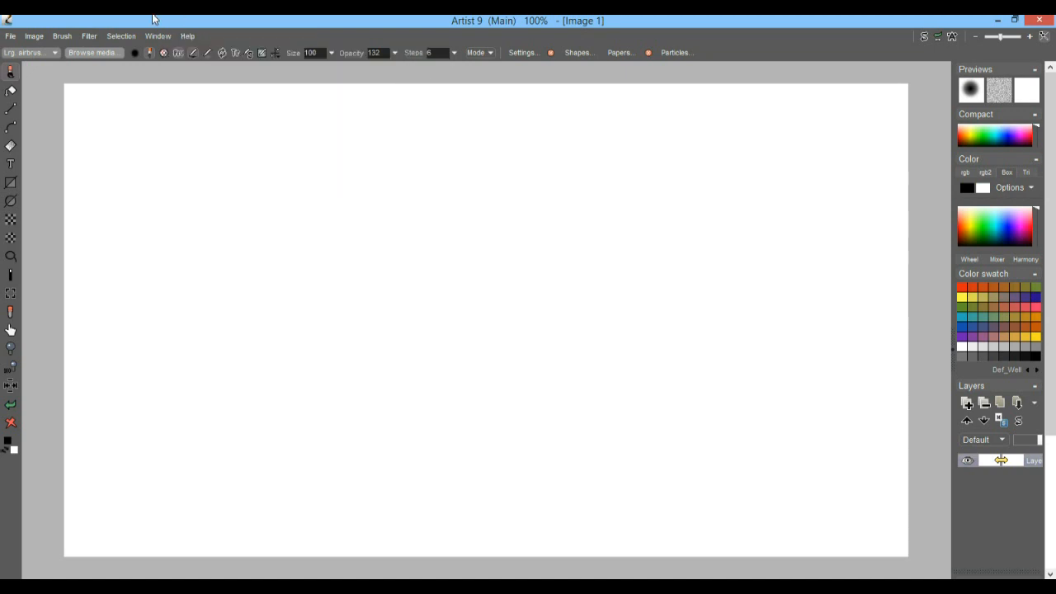
left_click(10, 73)
left_click(10, 72)
left_click(11, 73)
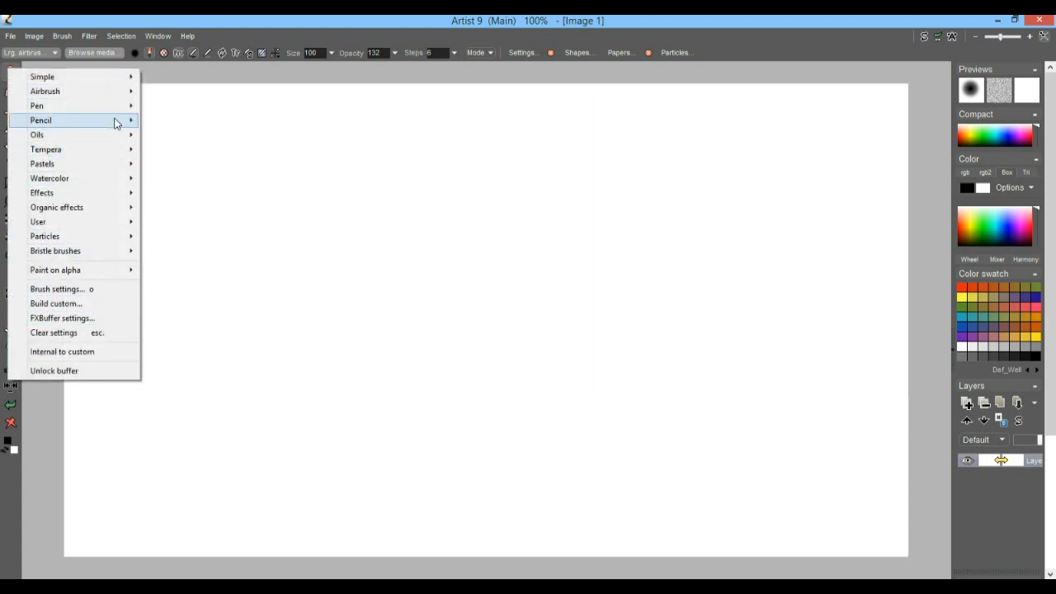
left_click(48, 53)
left_click(50, 56)
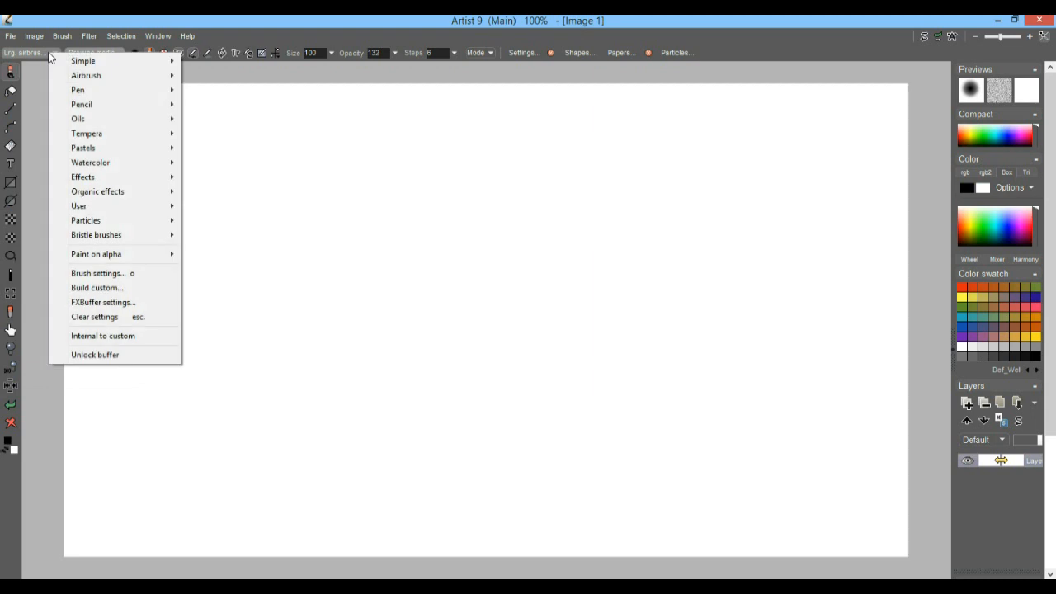
left_click(125, 18)
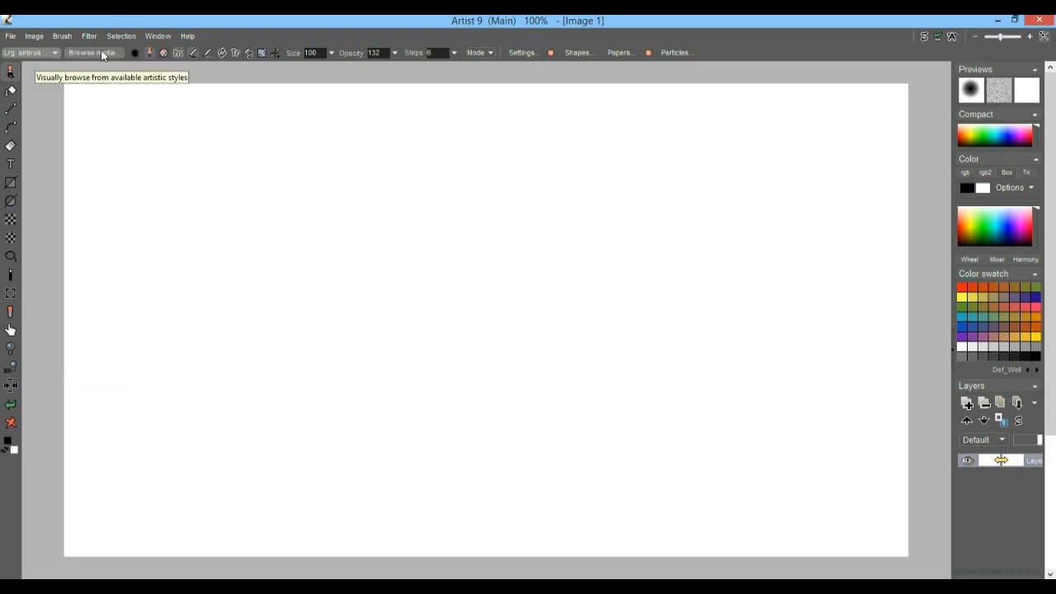
- Browse the visual media presets and choose the Stuffies brush from the Stickers category
left_click(103, 55)
left_click_drag(132, 79, 103, 92)
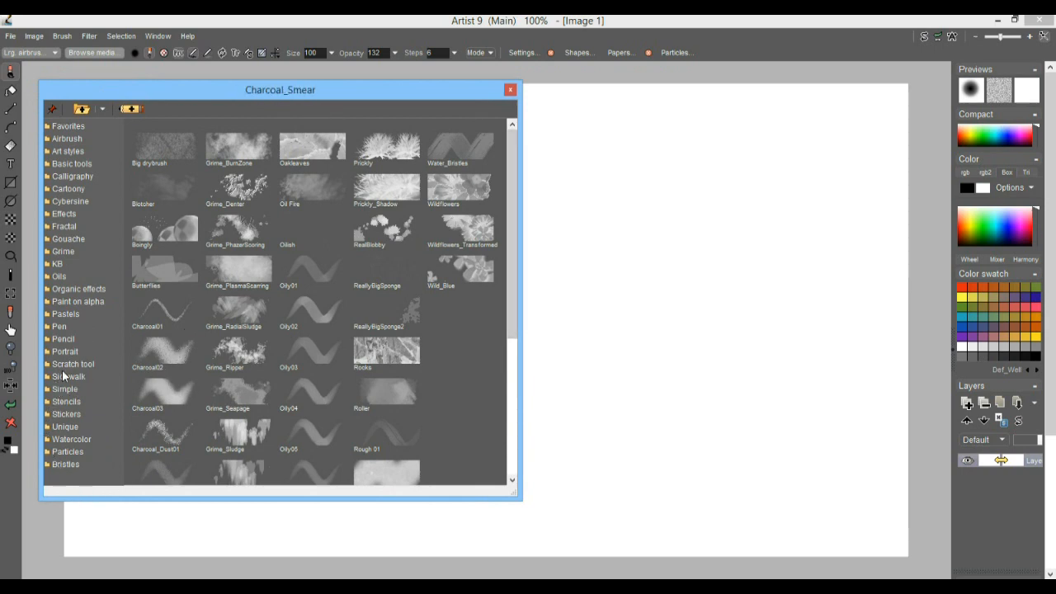
left_click(70, 414)
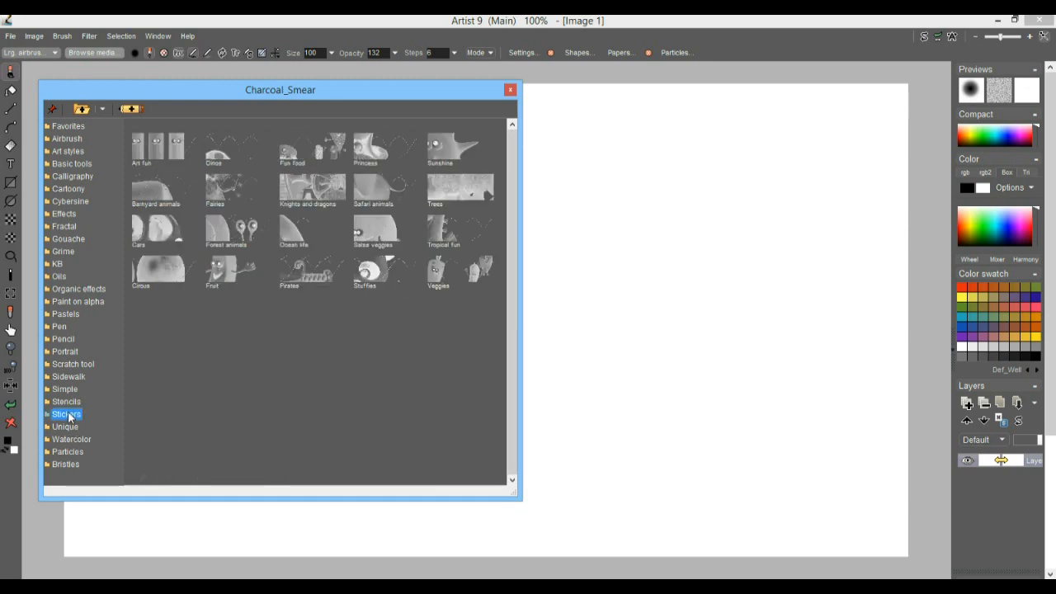
left_click(382, 274)
- Stamp Stuffies animal stickers all over the blank canvas, overlapping some of them
left_click(557, 289)
left_click(462, 322)
left_click(341, 248)
left_click(288, 368)
left_click(446, 425)
left_click(644, 425)
left_click(800, 408)
left_click(788, 237)
left_click(147, 218)
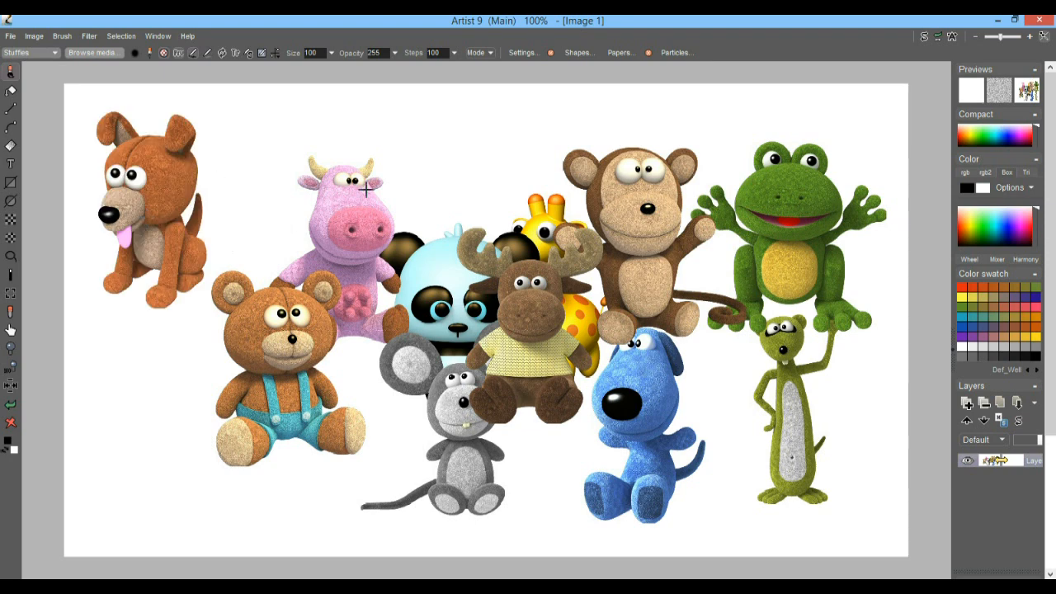
left_click(249, 186)
left_click(431, 181)
left_click(475, 265)
left_click(353, 344)
left_click(255, 411)
left_click(414, 418)
left_click(590, 425)
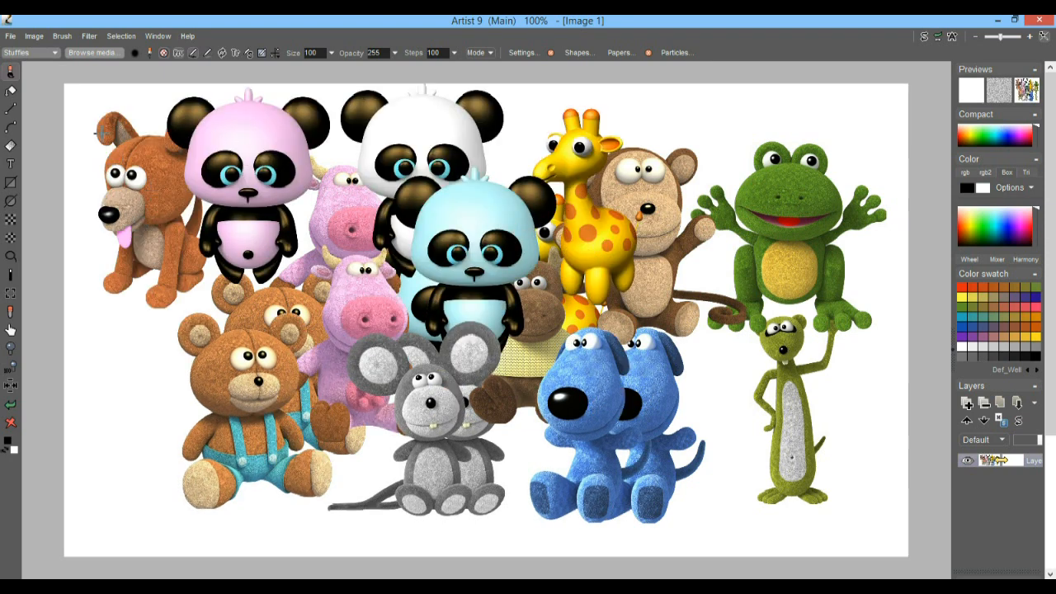
- Choose the Smear 100 effects brush and smear the stuffed animals in long swirls across the canvas
right_click(11, 72)
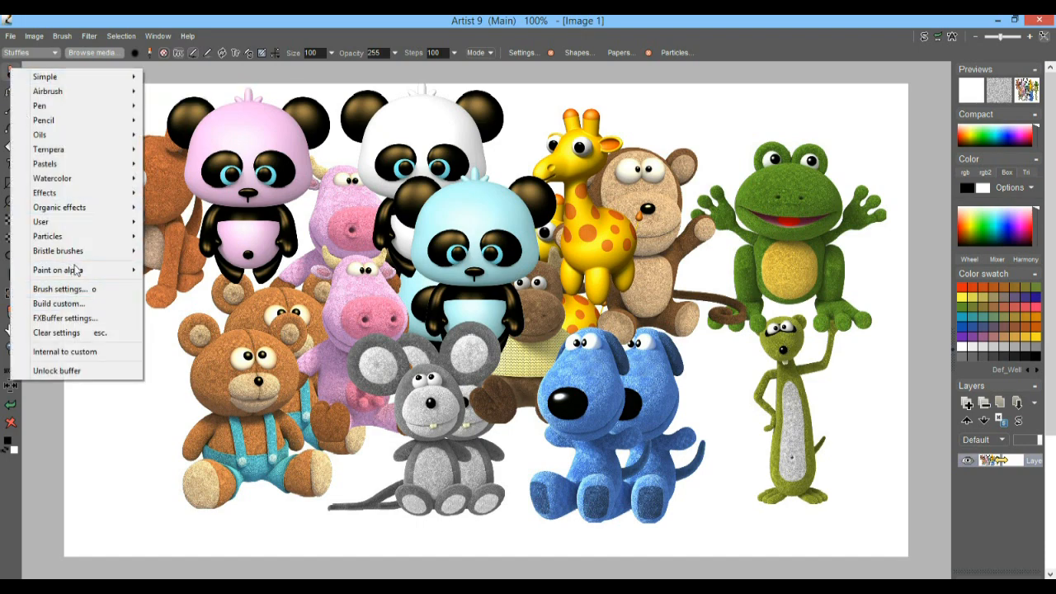
mouse_move(133, 211)
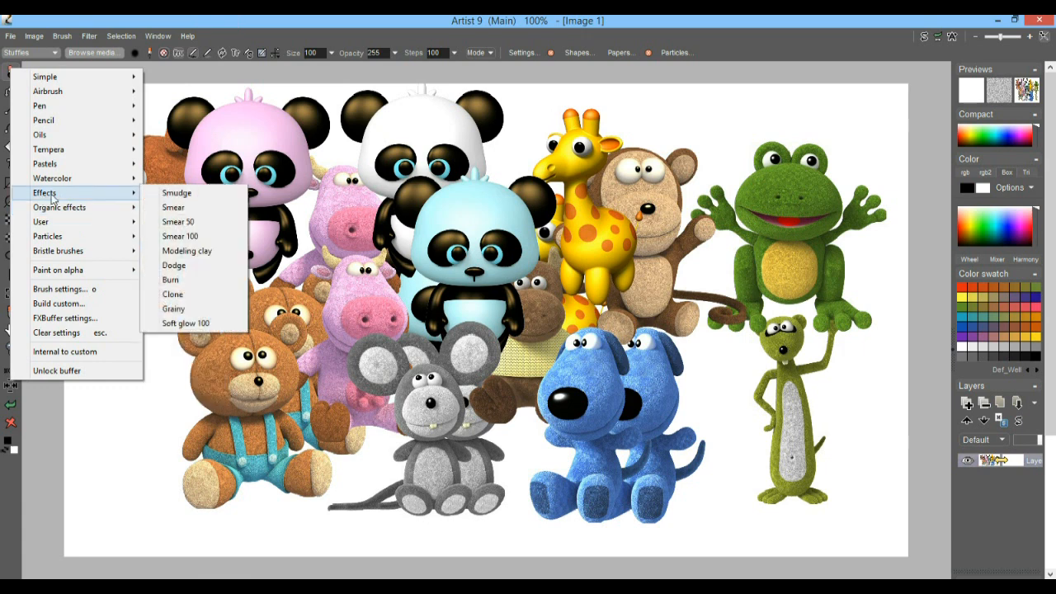
left_click(180, 236)
mouse_move(341, 276)
left_mouse_down()
mouse_move(285, 348)
mouse_move(896, 368)
mouse_move(234, 257)
mouse_move(198, 206)
left_mouse_up()
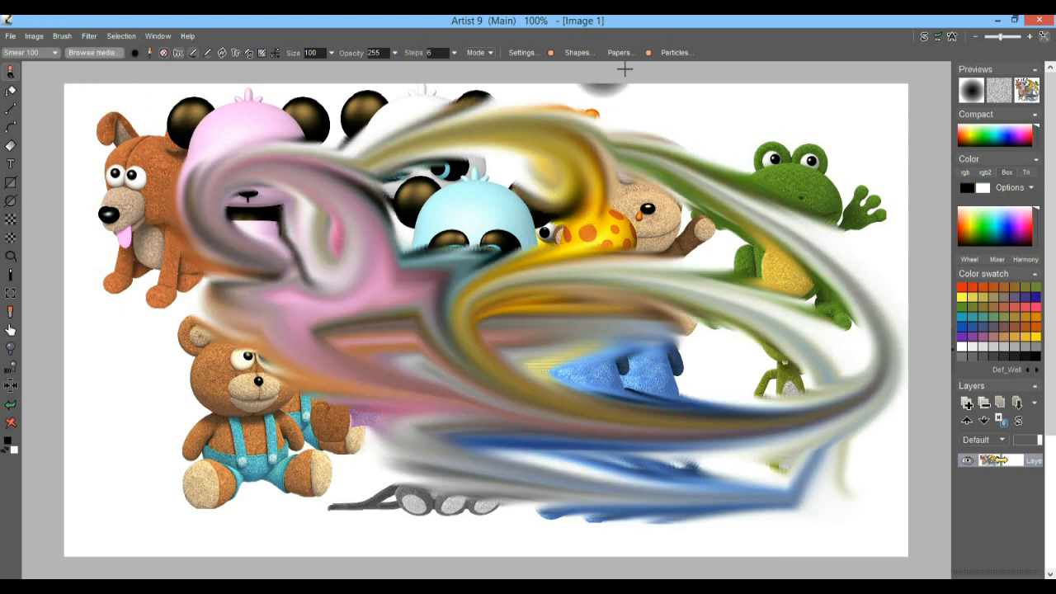
- Enable Optipuss particles for the brush and paint curved line-particle strokes over the smeared animals
left_click(670, 53)
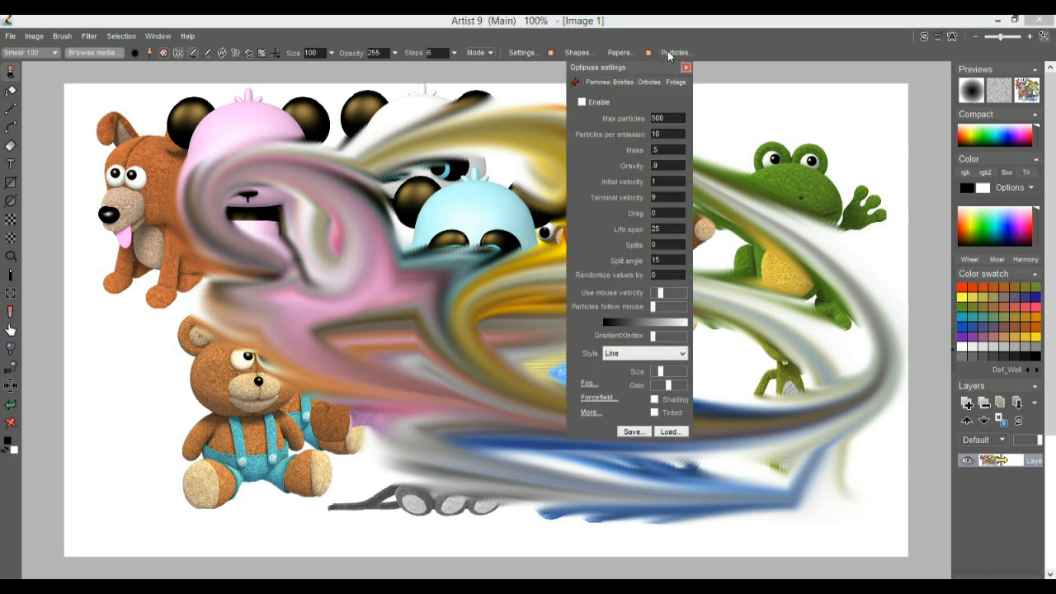
left_click(33, 52)
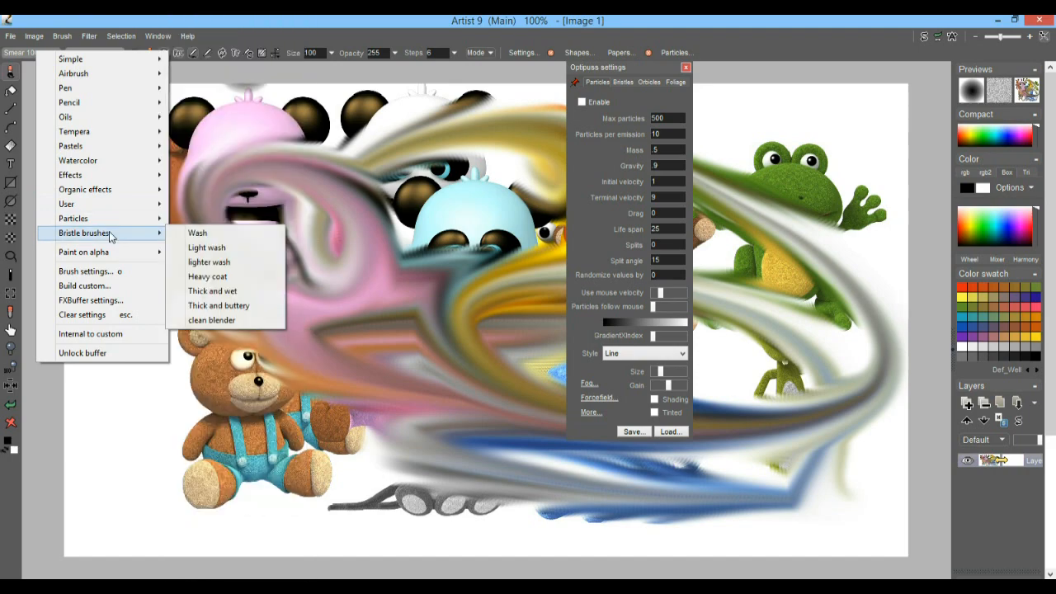
left_click(601, 91)
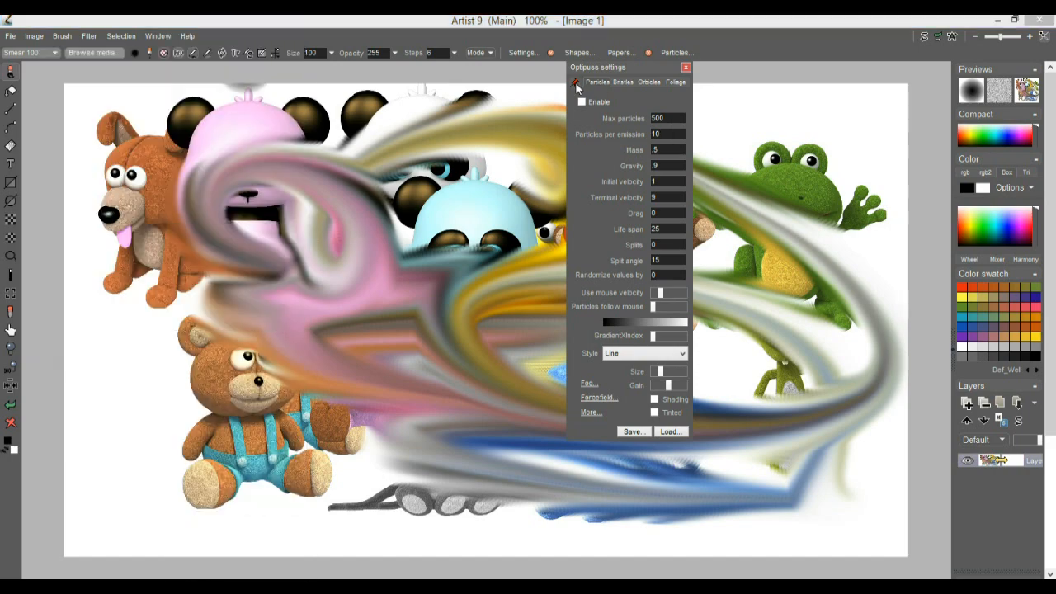
left_click_drag(650, 66, 129, 132)
left_click(74, 168)
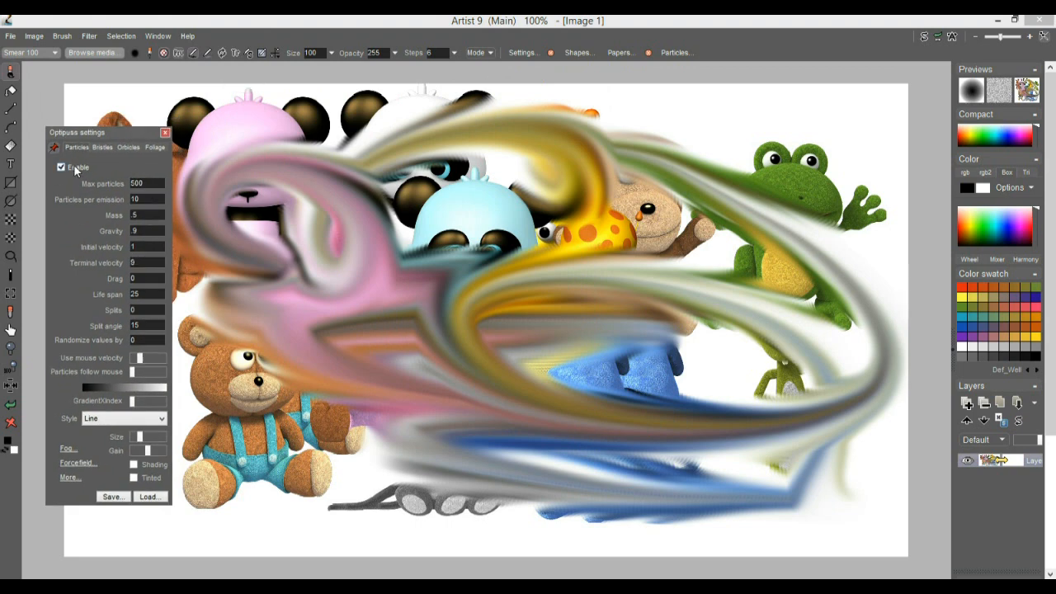
mouse_move(340, 454)
left_mouse_down()
mouse_move(446, 314)
mouse_move(710, 264)
mouse_move(322, 182)
mouse_move(203, 287)
left_mouse_up()
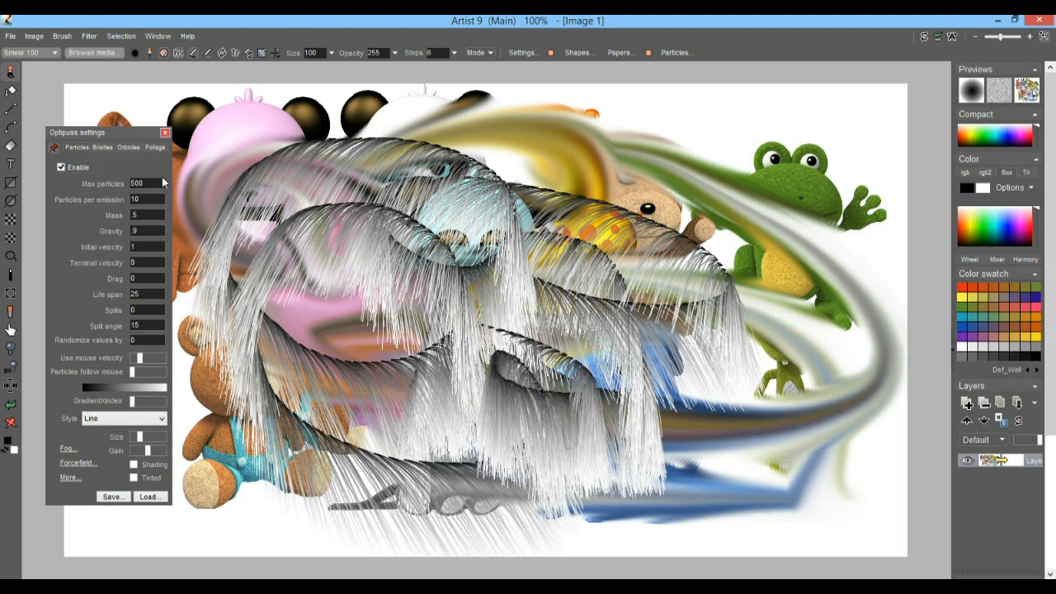
- Load the BaddyGrass.opt particle preset and paint a test stroke with it on the canvas
left_click(149, 497)
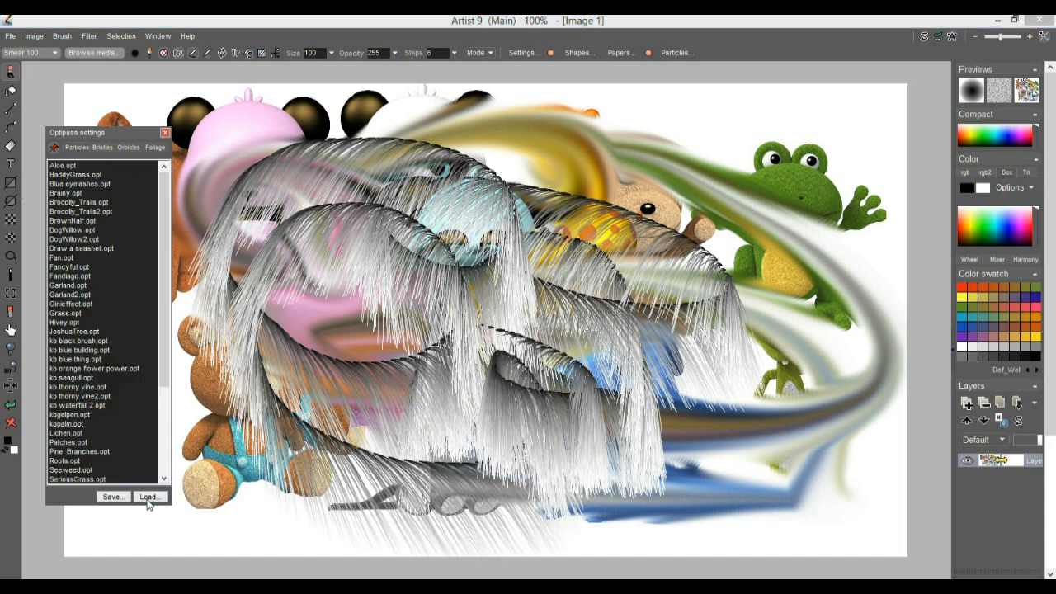
left_click(83, 177)
mouse_move(612, 274)
left_mouse_down()
mouse_move(578, 289)
mouse_move(425, 327)
mouse_move(605, 323)
mouse_move(577, 370)
left_mouse_up()
- Render a Sky with the preset settings on the cleared canvas and paint grass particle strokes across its lower part
left_click(13, 423)
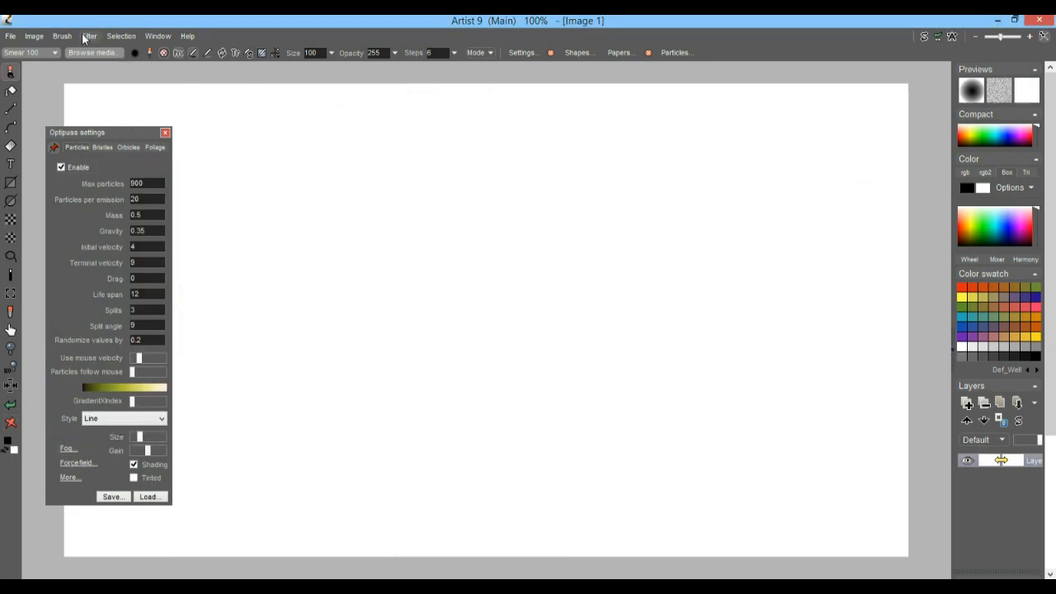
left_click(85, 37)
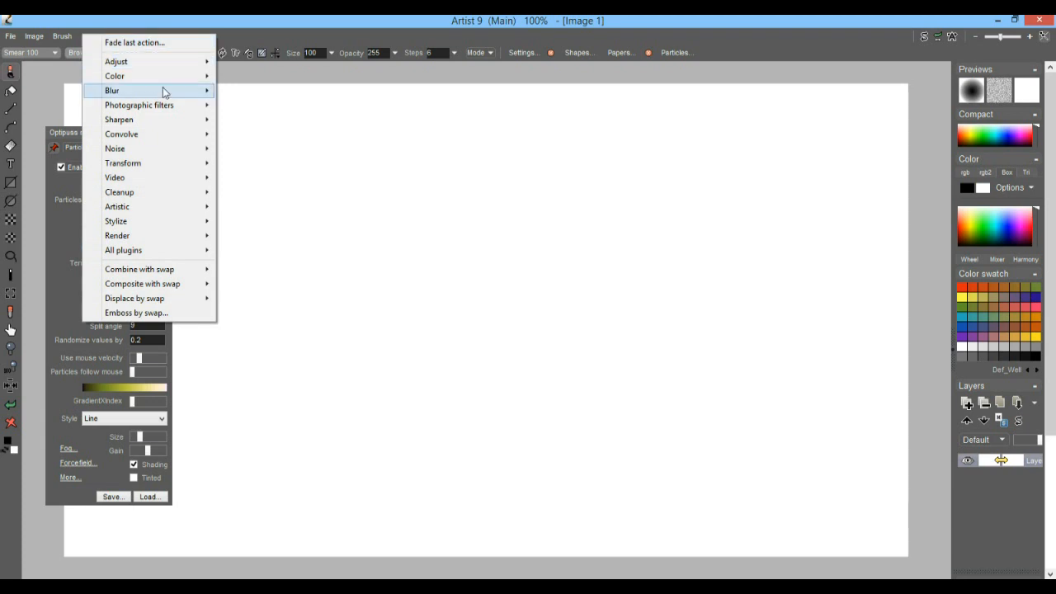
mouse_move(179, 238)
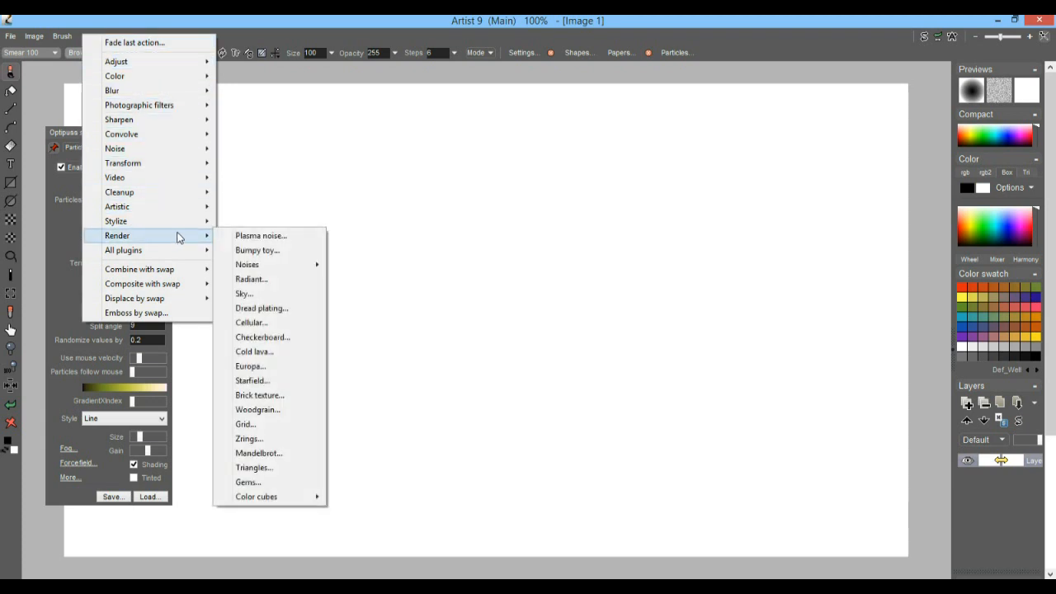
left_click(285, 299)
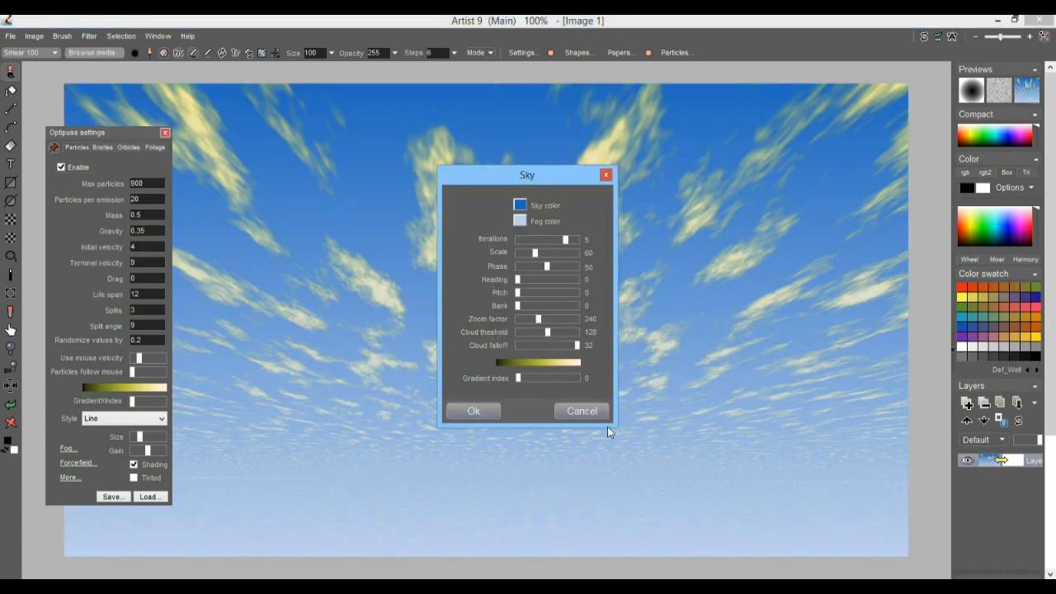
left_click(462, 416)
mouse_move(825, 382)
left_mouse_down()
mouse_move(800, 421)
mouse_move(652, 439)
mouse_move(552, 429)
mouse_move(206, 462)
left_mouse_up()
mouse_move(522, 550)
left_mouse_down()
mouse_move(337, 481)
mouse_move(849, 453)
mouse_move(864, 386)
mouse_move(856, 520)
mouse_move(232, 551)
mouse_move(155, 507)
mouse_move(99, 532)
mouse_move(983, 545)
left_mouse_up()
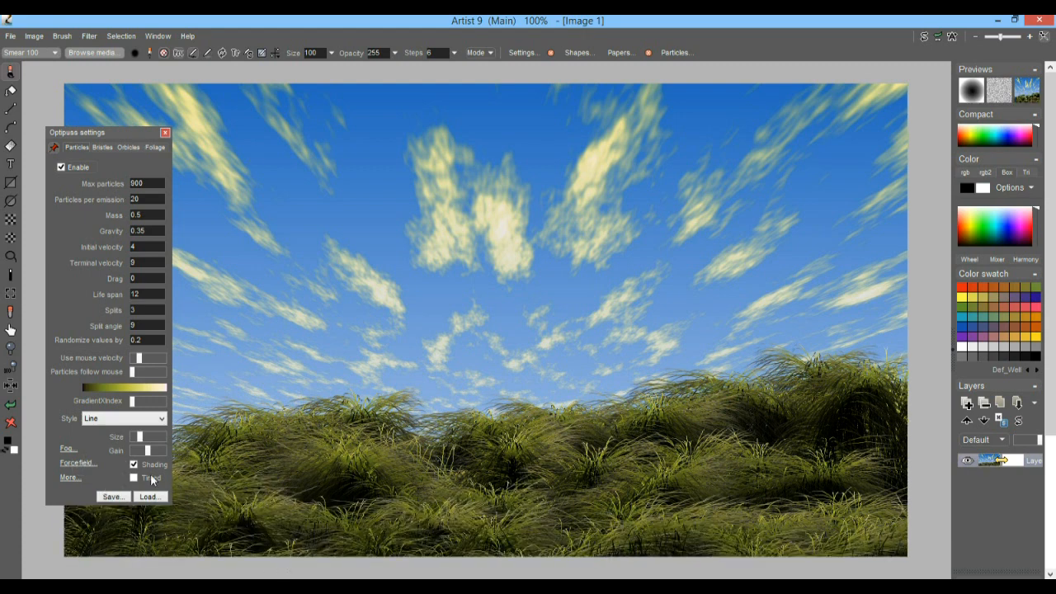
- Enable Optipuss bristles and paint broad overlapping strokes over the sky and grass with the fan brush and a lighter stroke style
left_click(97, 148)
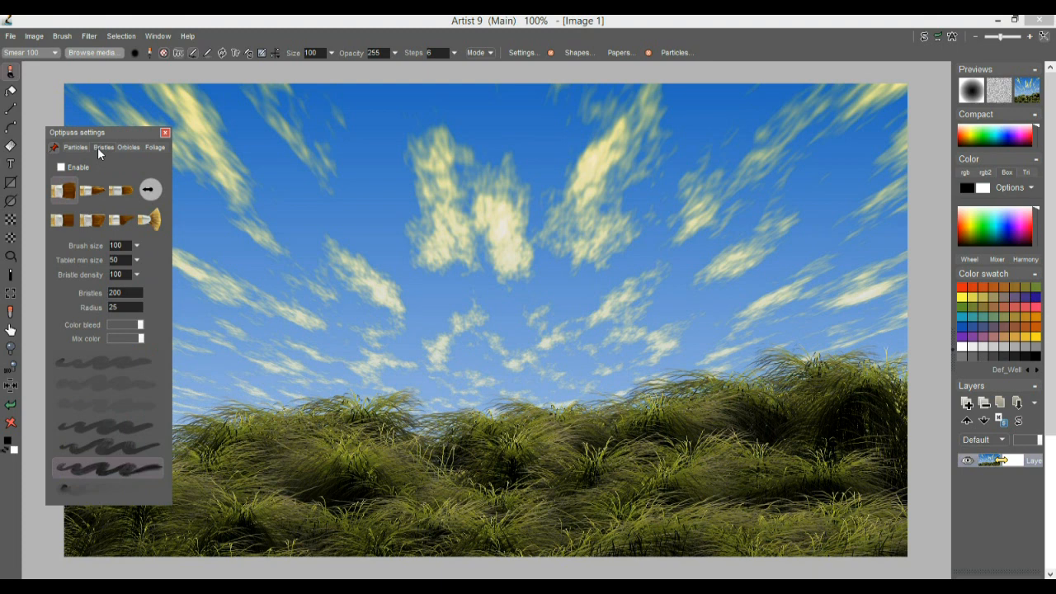
left_click(62, 168)
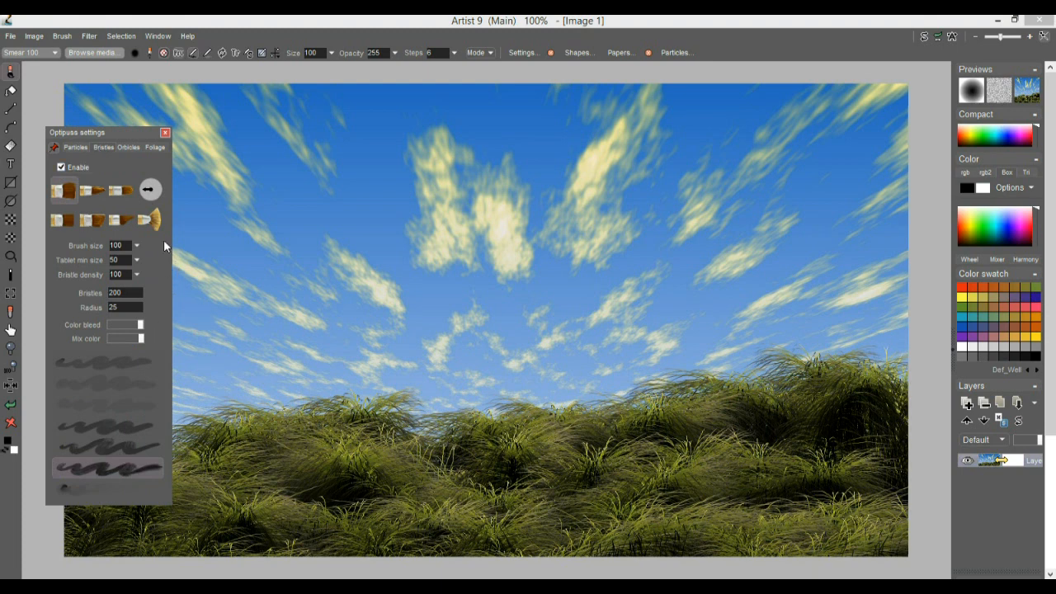
left_click(152, 220)
mouse_move(547, 398)
left_mouse_down()
mouse_move(544, 366)
mouse_move(671, 507)
mouse_move(413, 360)
mouse_move(627, 330)
mouse_move(495, 240)
mouse_move(370, 358)
mouse_move(417, 301)
mouse_move(578, 206)
mouse_move(641, 412)
left_mouse_up()
left_click(108, 413)
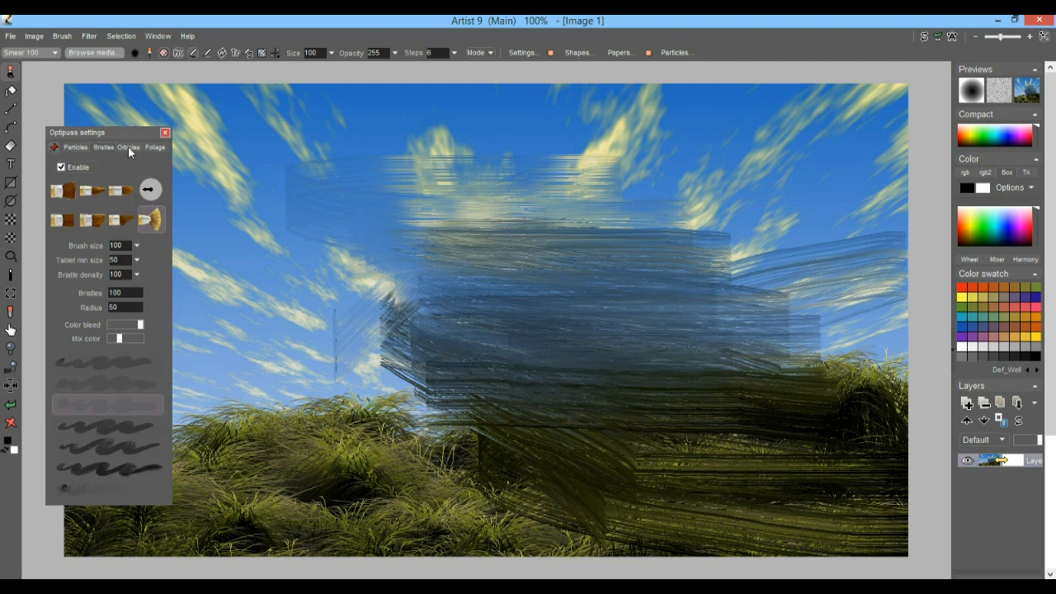
- Enable Optipuss Orbicles and paint looping strokes over the landscape with the cube shape and the grid shape
left_click(128, 149)
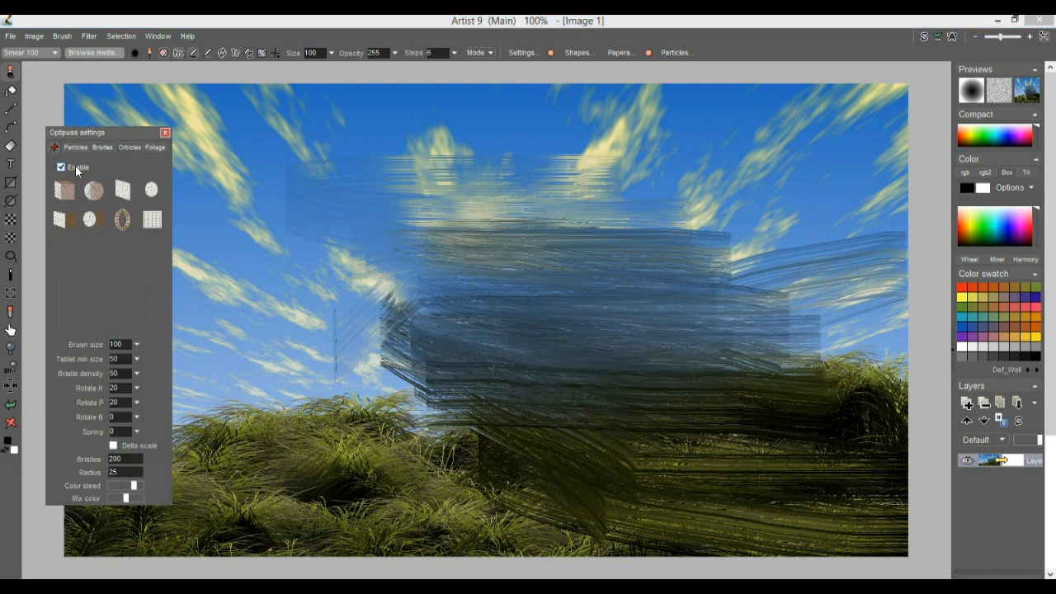
left_click(65, 194)
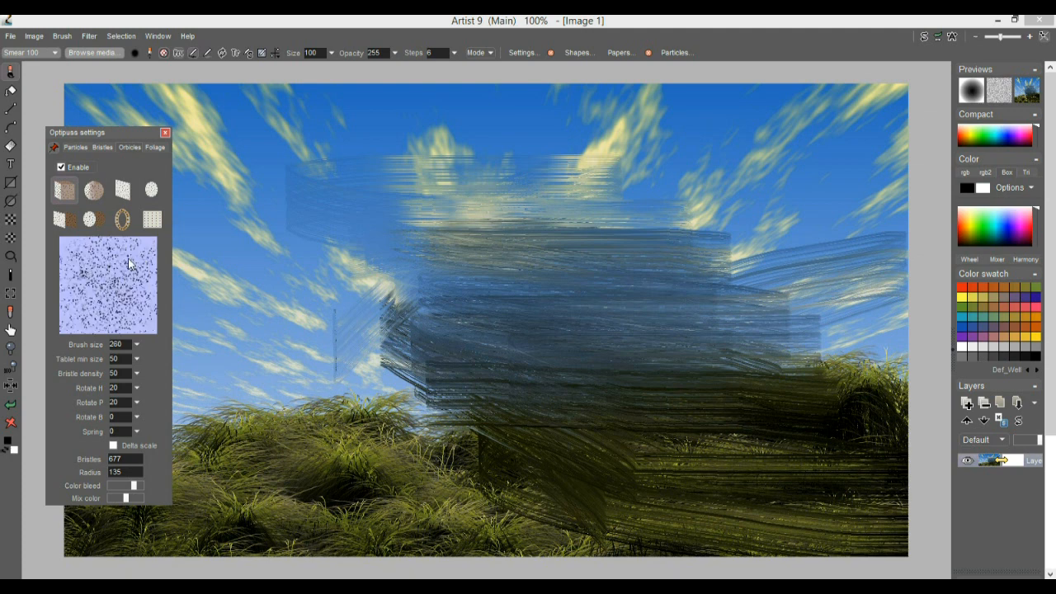
mouse_move(239, 165)
left_mouse_down()
mouse_move(400, 143)
mouse_move(355, 330)
mouse_move(495, 190)
mouse_move(707, 314)
mouse_move(459, 417)
mouse_move(247, 284)
mouse_move(698, 165)
mouse_move(504, 359)
left_mouse_up()
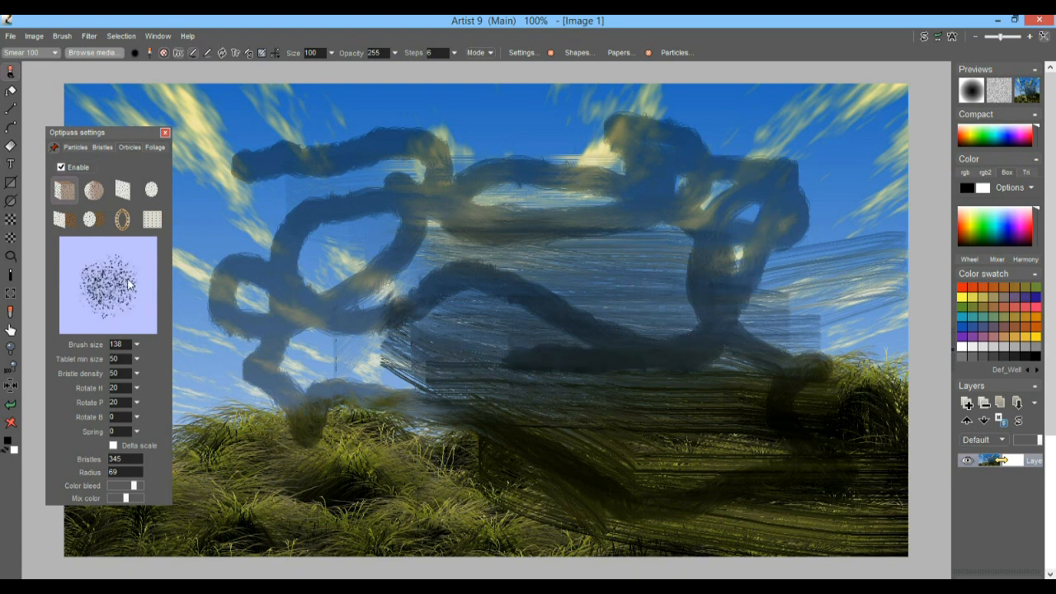
left_click(151, 221)
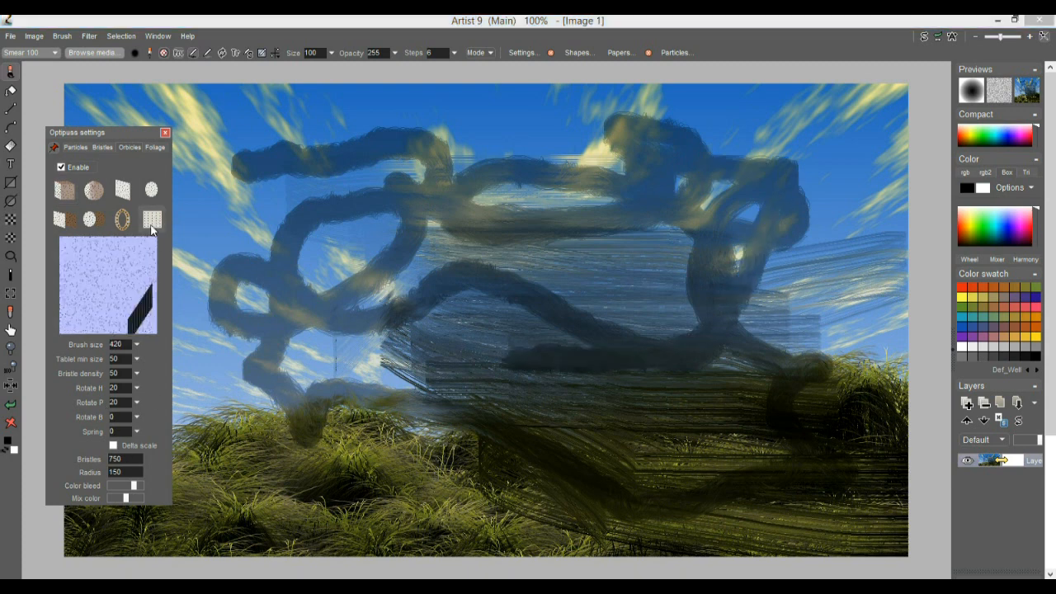
mouse_move(342, 291)
left_mouse_down()
mouse_move(510, 467)
mouse_move(307, 165)
mouse_move(660, 281)
mouse_move(652, 460)
left_mouse_up()
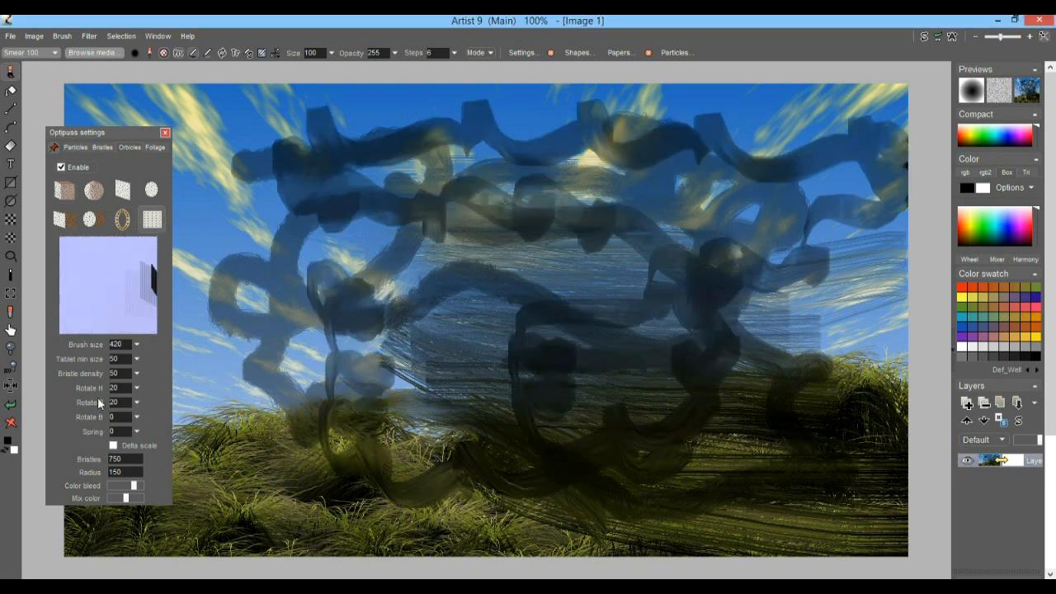
- Set the Orbicles spring to 97 and paint wide springy loops with the grid shape on a cleared canvas
left_click(137, 431)
left_click_drag(114, 447, 135, 447)
mouse_move(421, 348)
left_mouse_down()
mouse_move(447, 235)
mouse_move(401, 234)
mouse_move(356, 359)
mouse_move(472, 267)
mouse_move(434, 338)
mouse_move(422, 413)
mouse_move(330, 397)
mouse_move(519, 339)
mouse_move(187, 351)
left_mouse_up()
left_click(11, 423)
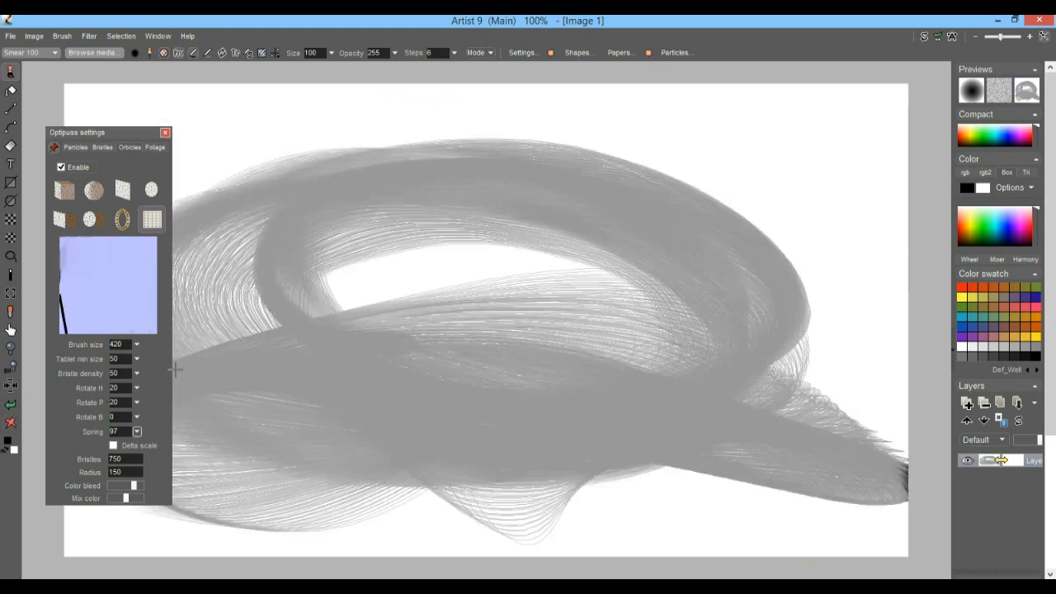
- Enable Optipuss foliage and grow one plant with the current preset and two trees with Classic 10.fol over the grey loops
left_click(156, 147)
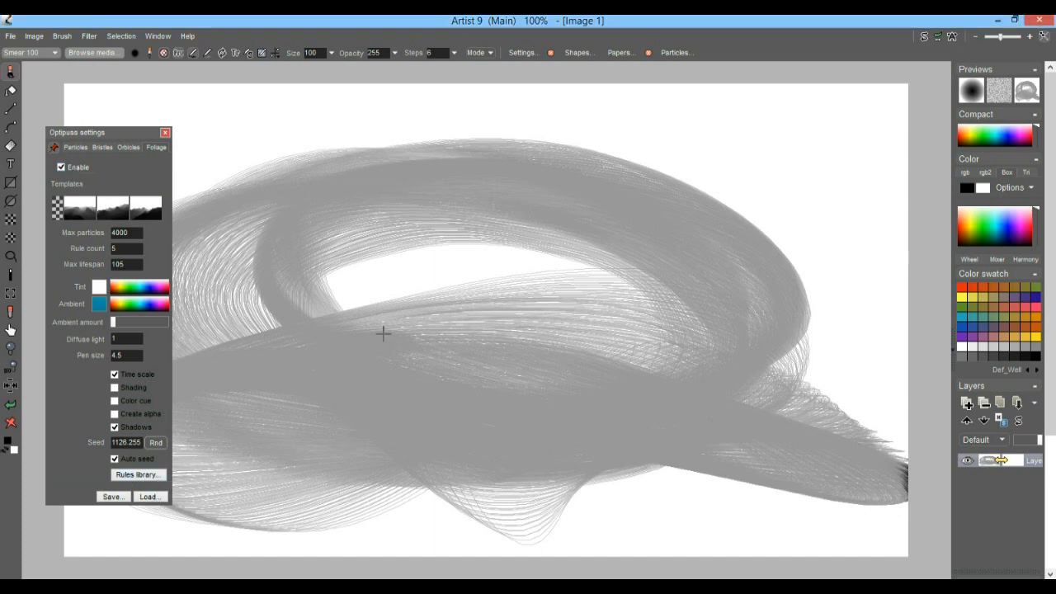
left_click(353, 430)
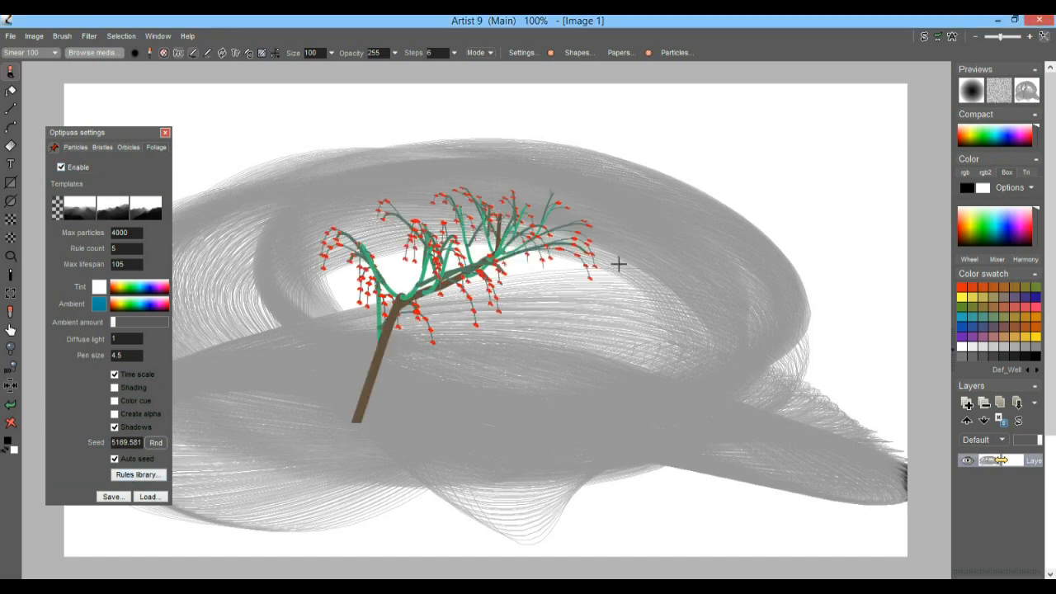
left_click(149, 496)
double_click(70, 331)
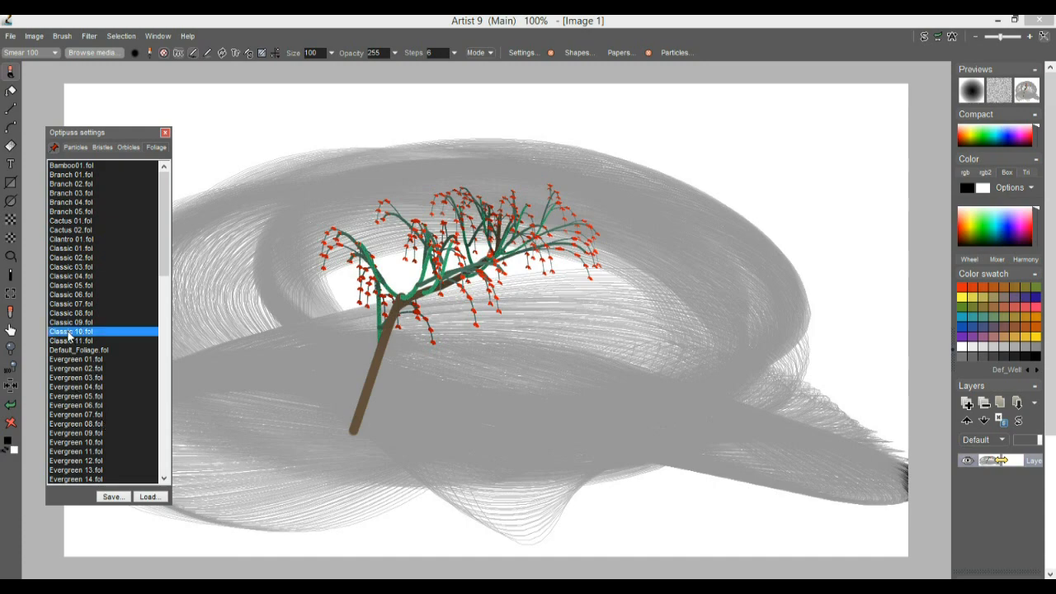
left_click(533, 447)
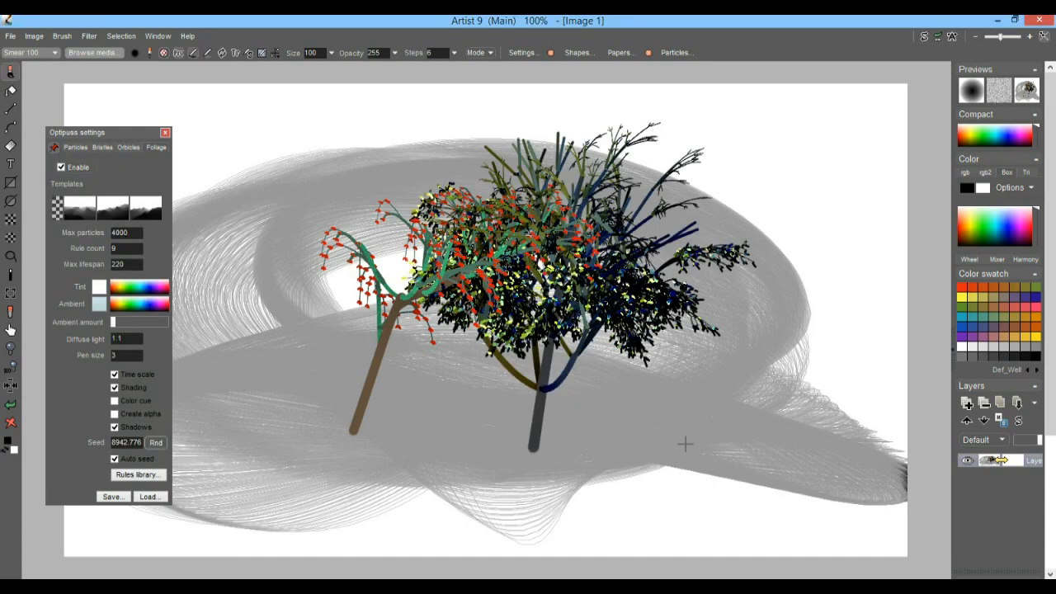
left_click(260, 518)
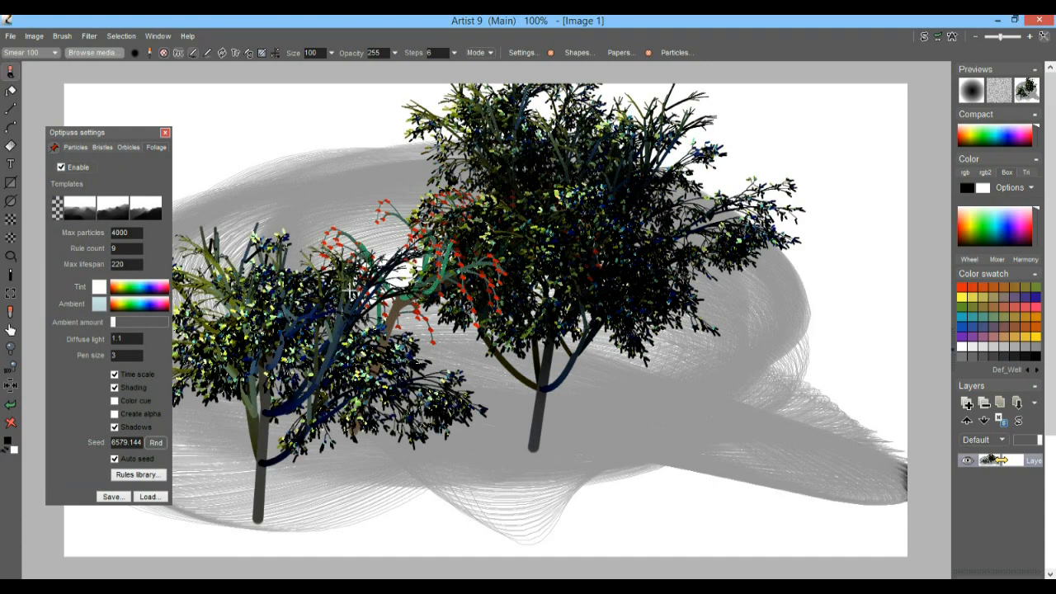
- Load the Classic 03.fol foliage preset and grow one tree with shading and another with shading turned off
left_click(149, 496)
left_click(93, 270)
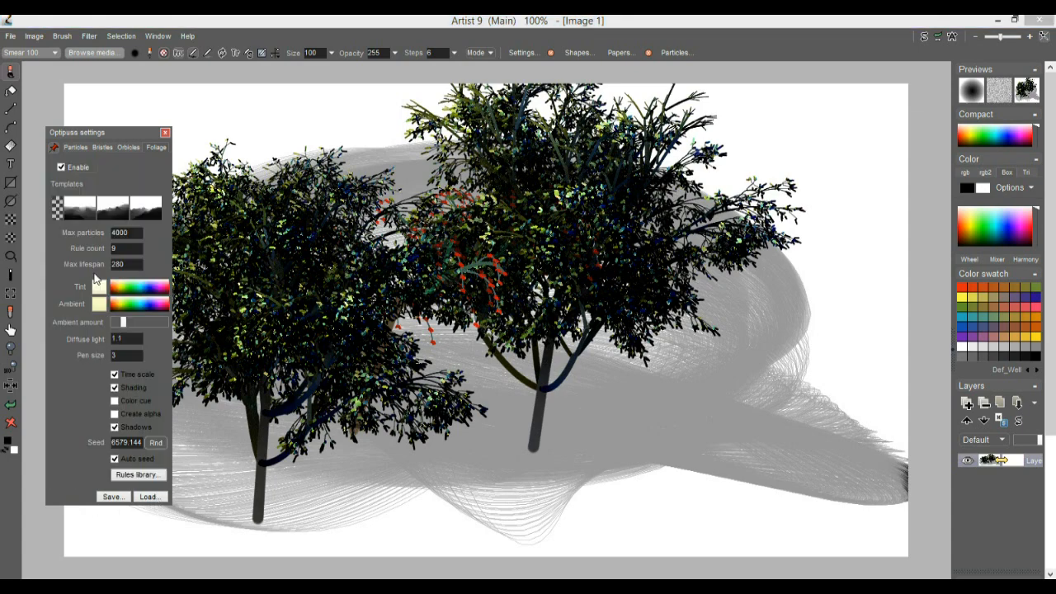
left_click(769, 525)
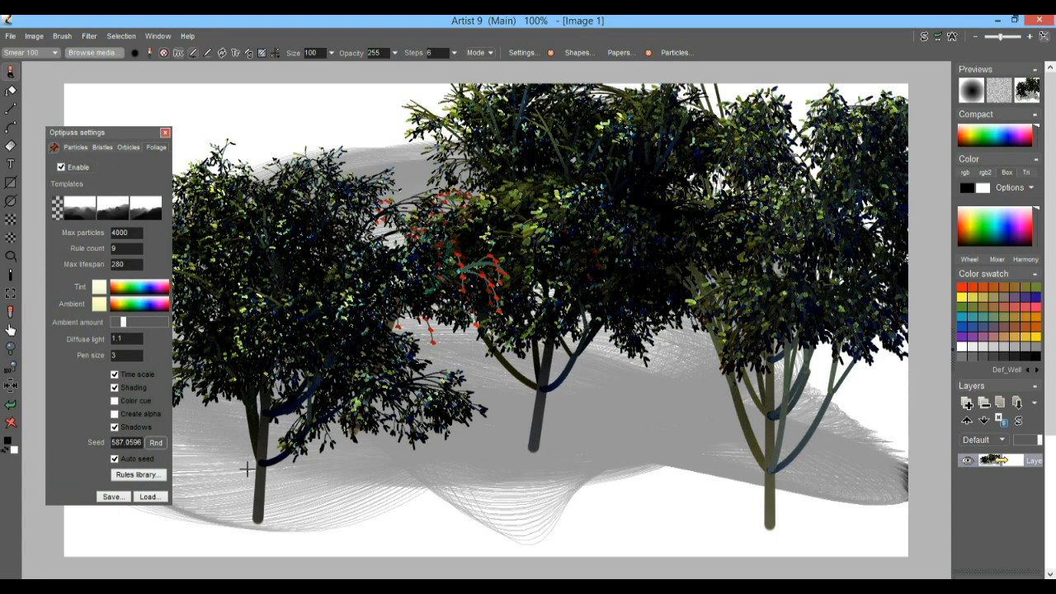
left_click(115, 387)
left_click(465, 501)
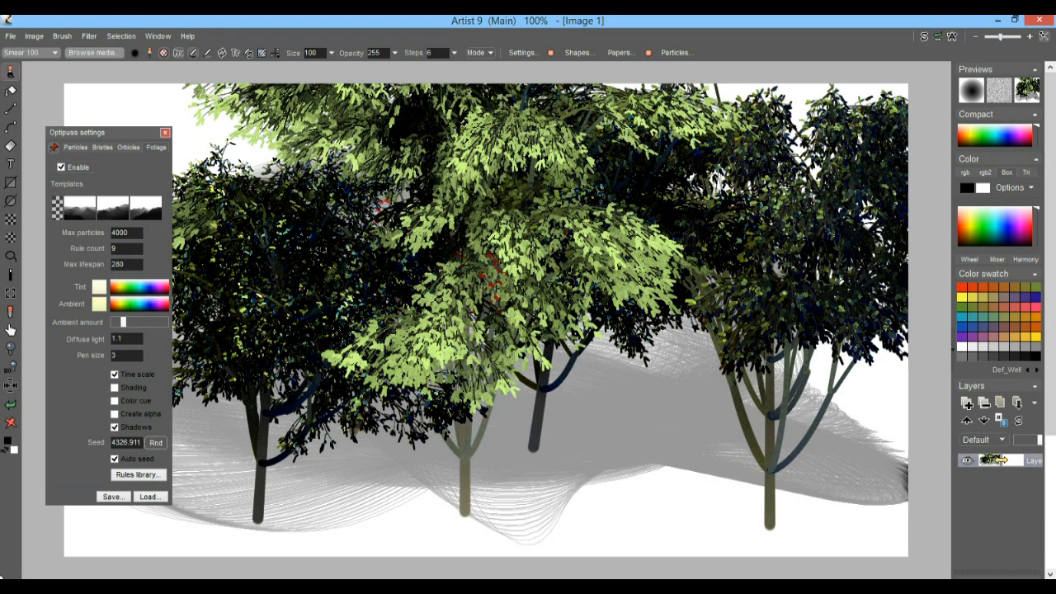
- Clear the canvas and grow five unshaded trees, four along the lower part and one higher up
left_click(11, 422)
left_click(417, 555)
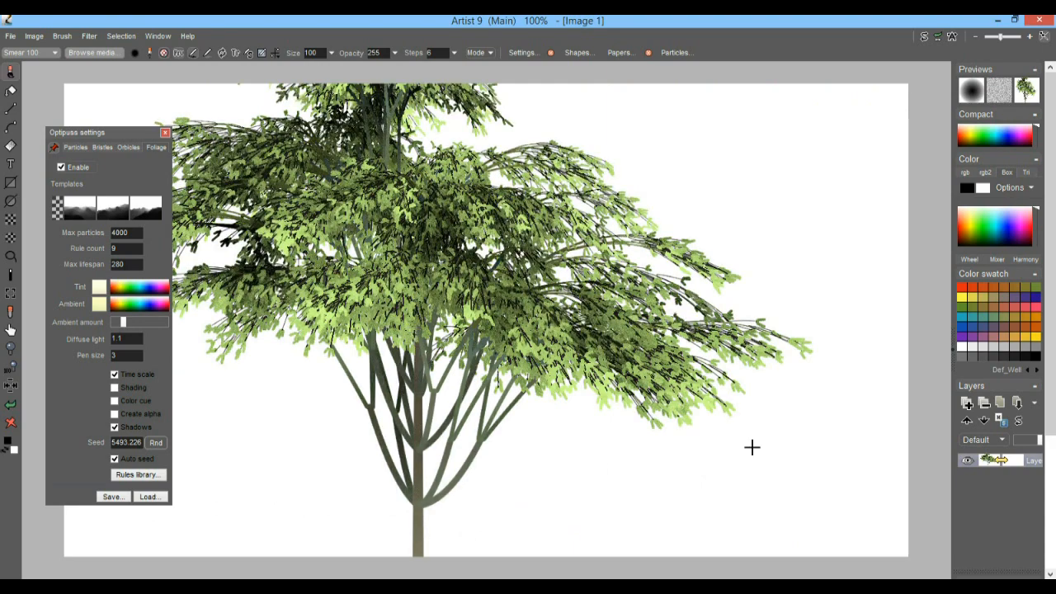
left_click(630, 564)
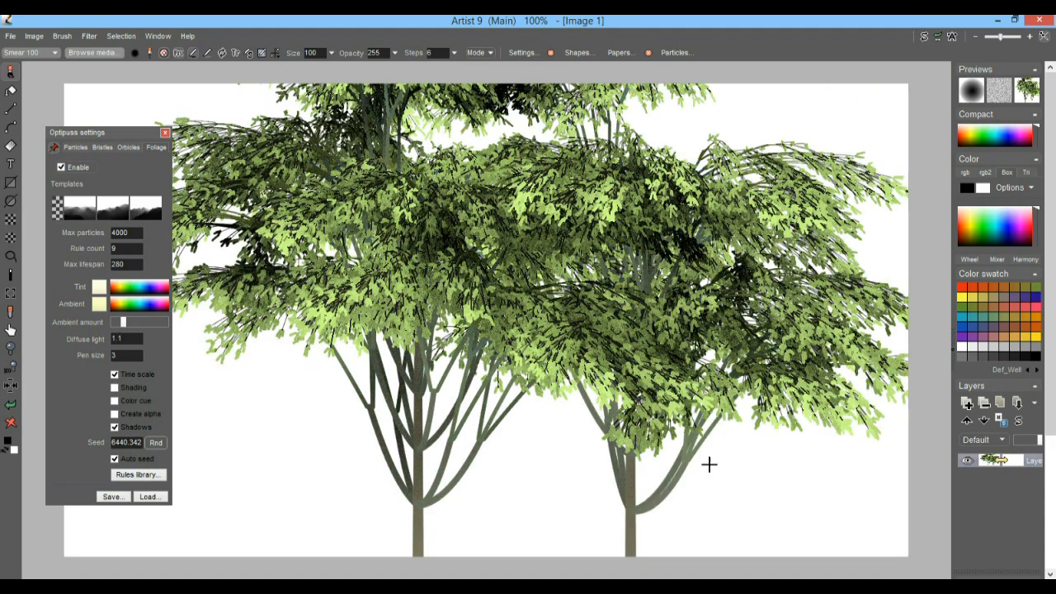
left_click(234, 545)
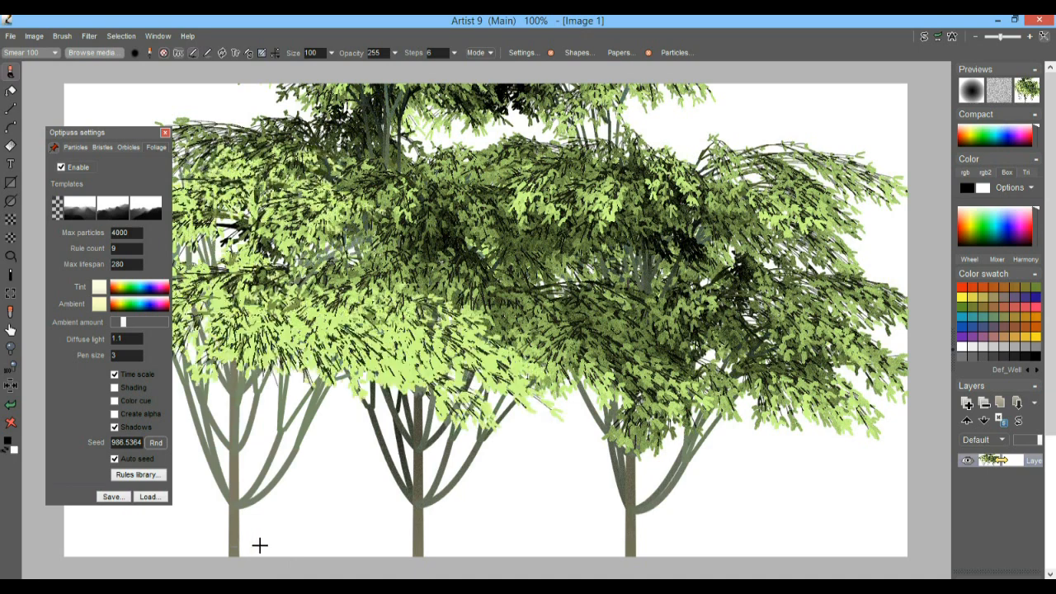
left_click(524, 549)
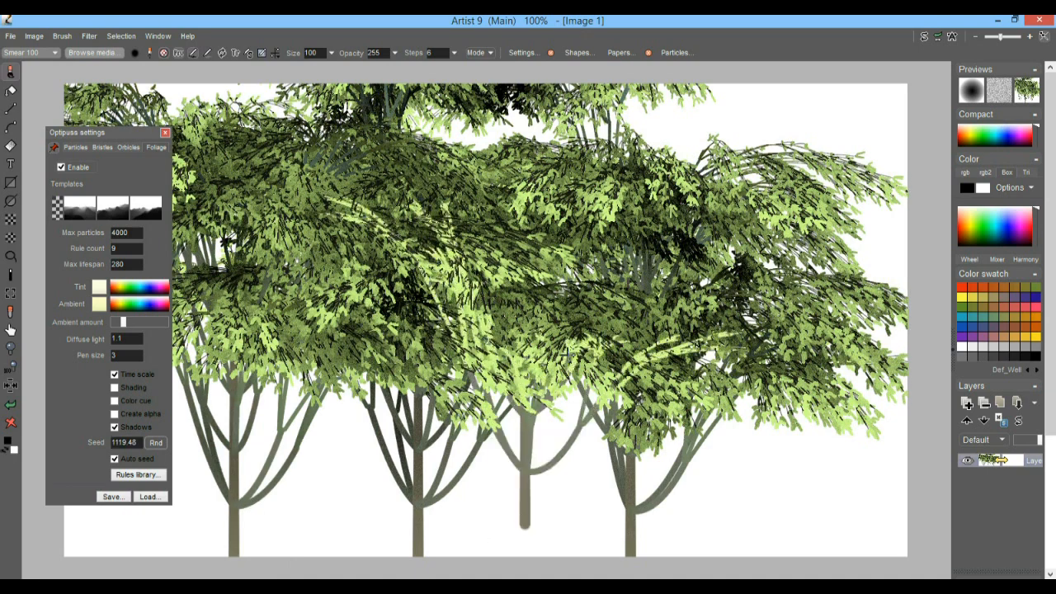
left_click(805, 245)
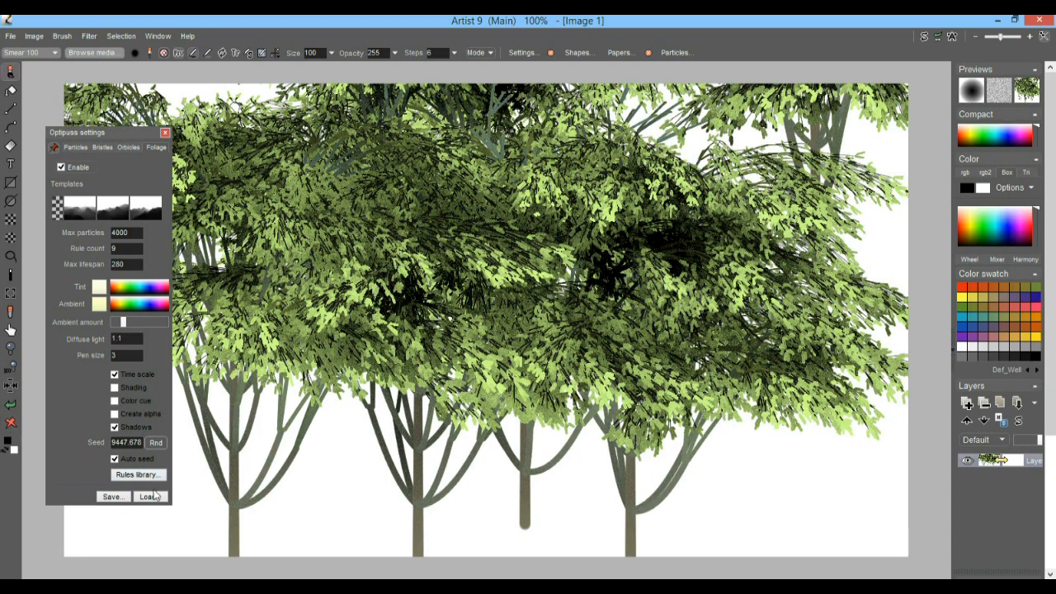
- Load the Evergreen 11.fol foliage preset, test it over the trees, and grow four evergreen branches along the lower part of a cleared canvas
left_click(155, 501)
left_click(85, 453)
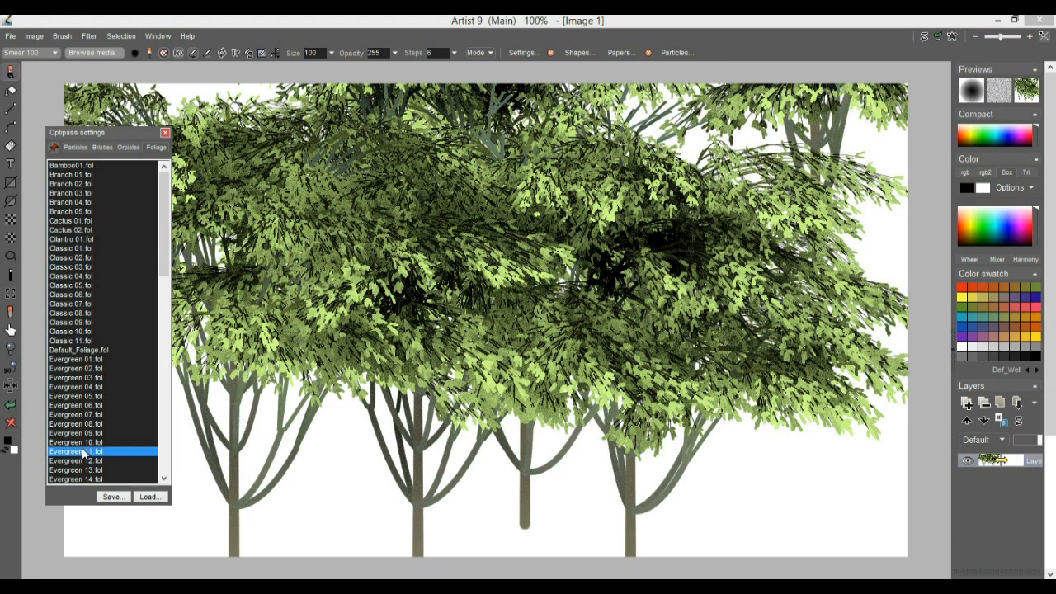
left_click(299, 462)
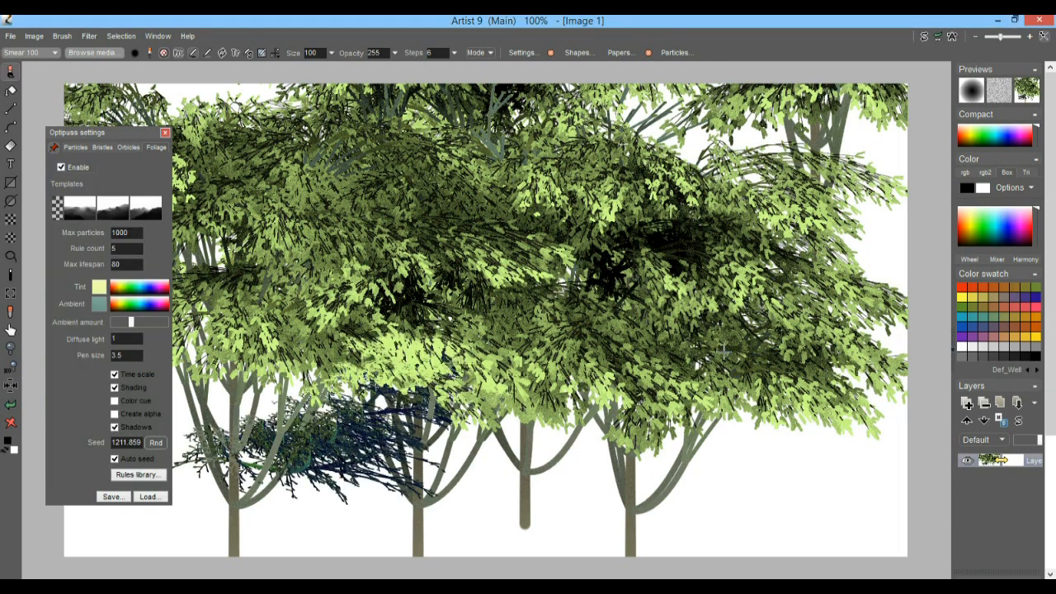
left_click(11, 422)
left_click(254, 509)
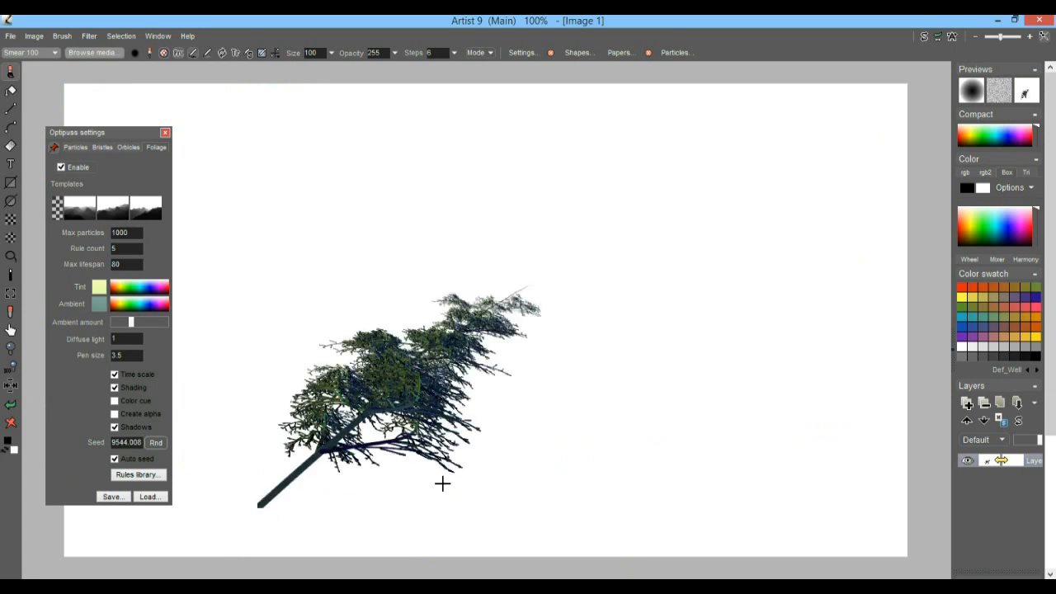
left_click(333, 502)
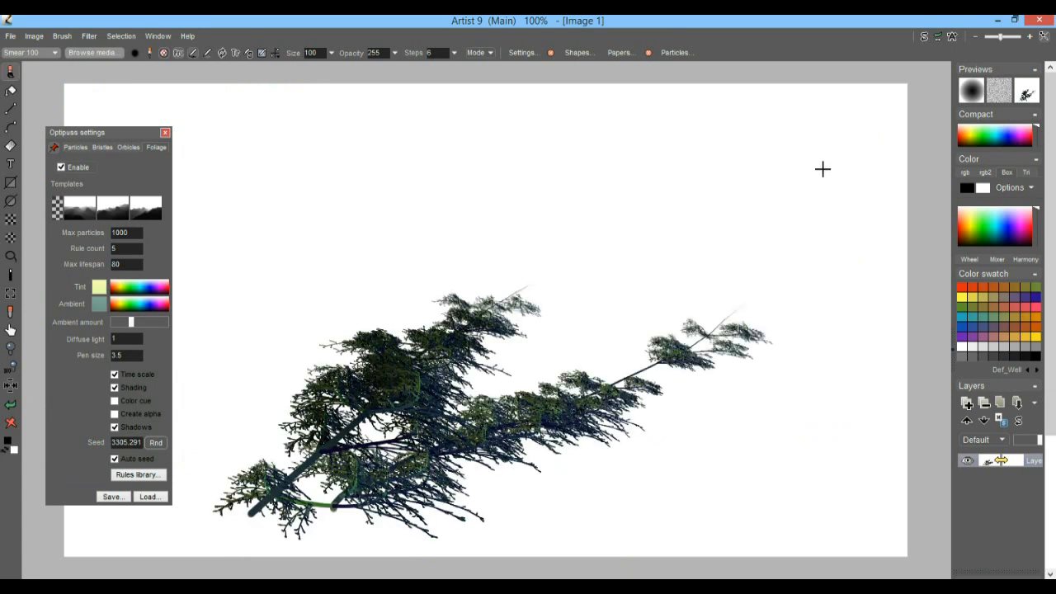
left_click(178, 516)
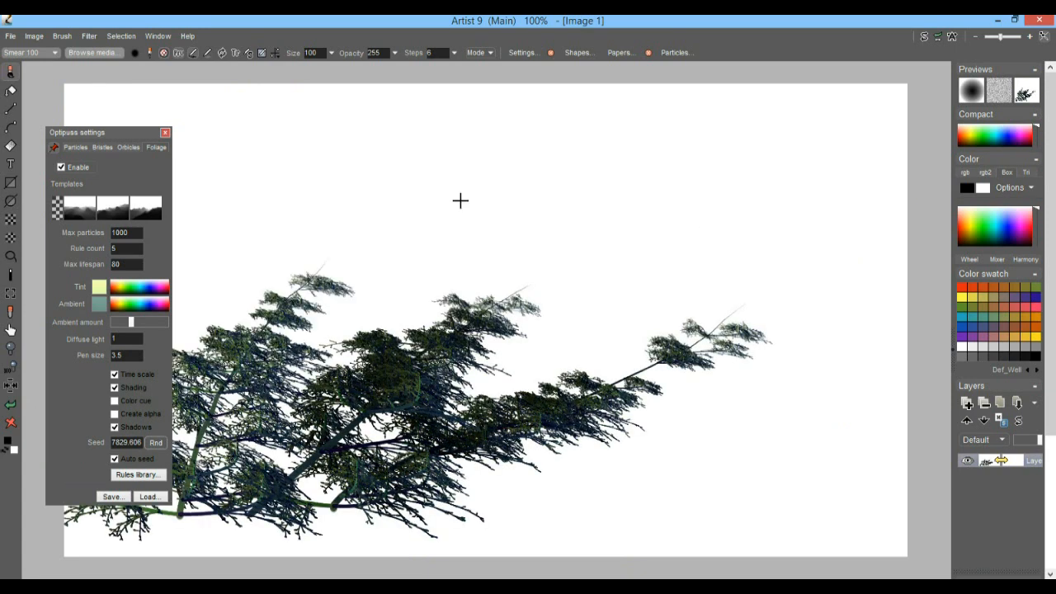
left_click(497, 503)
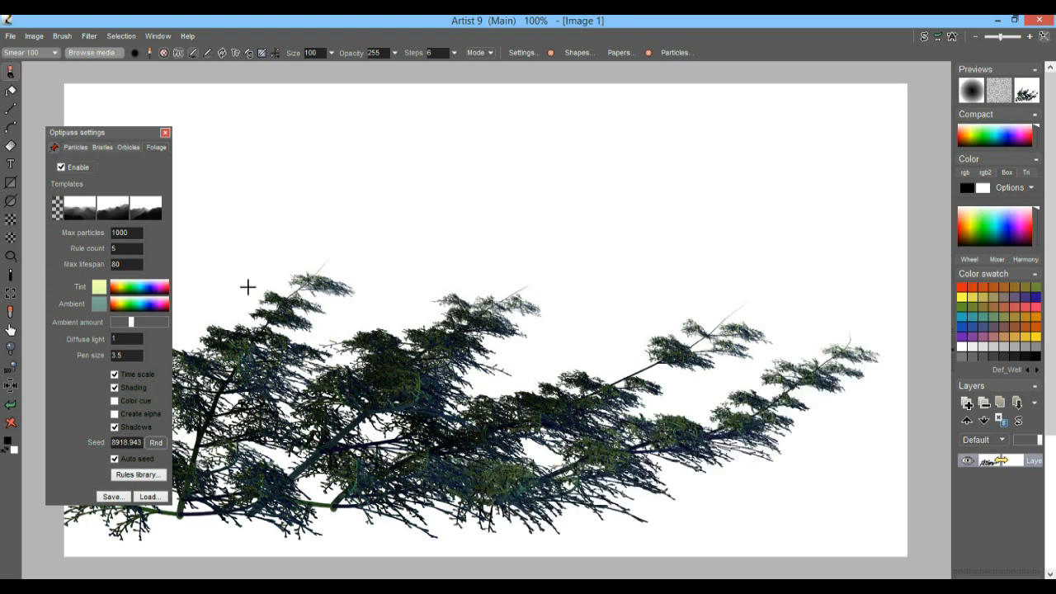
- Load the WinterBranches.opt particle preset and paint bare branches along the lower part of the canvas
left_click(76, 147)
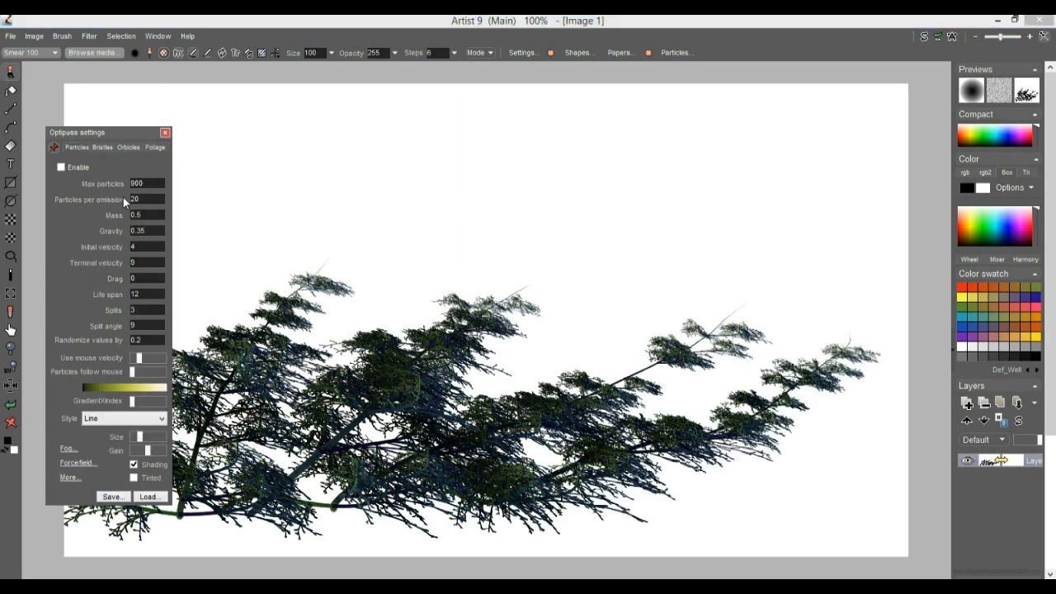
left_click(148, 497)
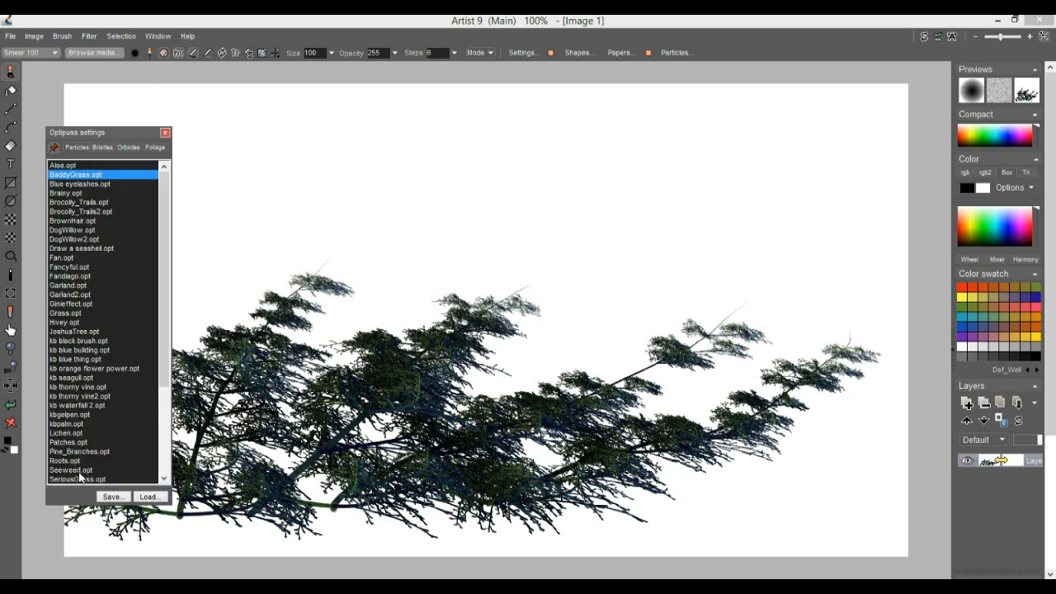
scroll(151, 467, "down", 5)
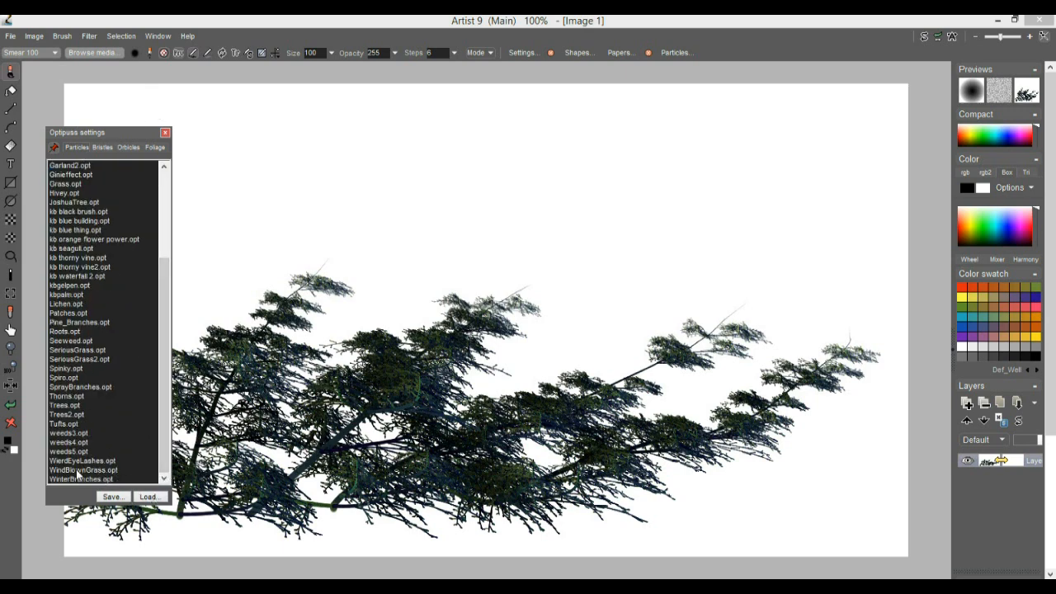
left_click(81, 480)
mouse_move(719, 528)
left_mouse_down()
mouse_move(766, 537)
mouse_move(219, 537)
left_mouse_up()
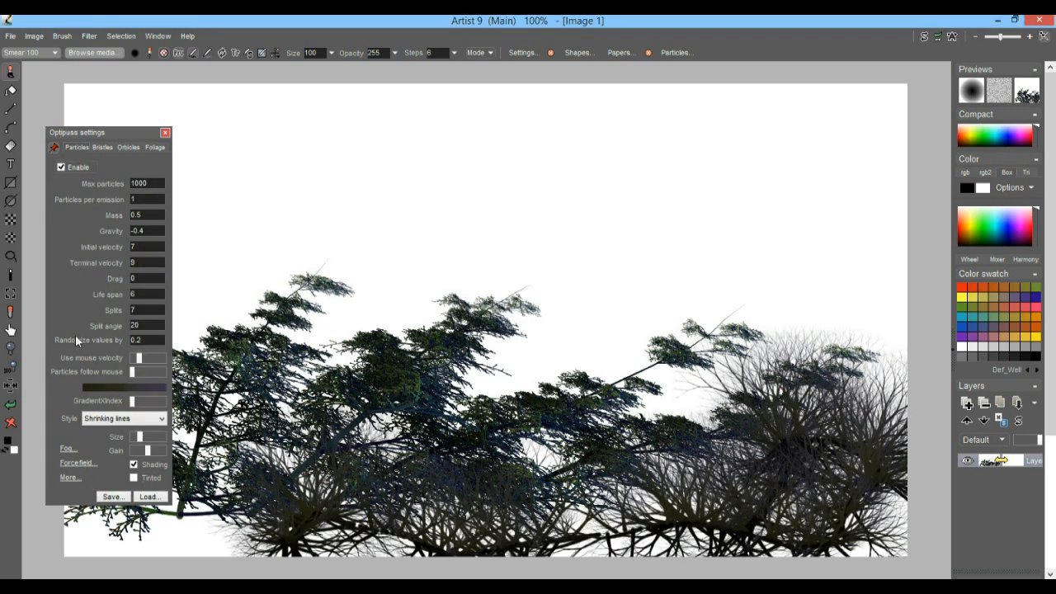
- Load the BaddyGrass.opt particle preset and paint grass across the bottom of the picture, rising at the right end
left_click(149, 496)
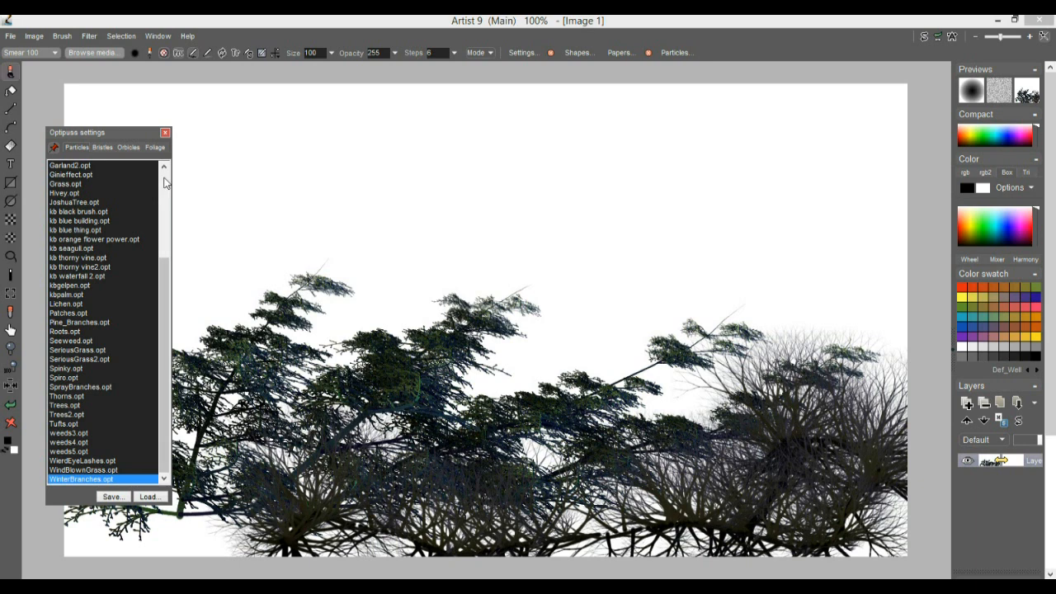
scroll(163, 189, "up", 6)
left_click(75, 175)
mouse_move(401, 534)
left_mouse_down()
mouse_move(112, 533)
mouse_move(158, 553)
mouse_move(686, 539)
mouse_move(895, 495)
mouse_move(784, 561)
mouse_move(81, 513)
mouse_move(537, 570)
mouse_move(836, 421)
left_mouse_up()
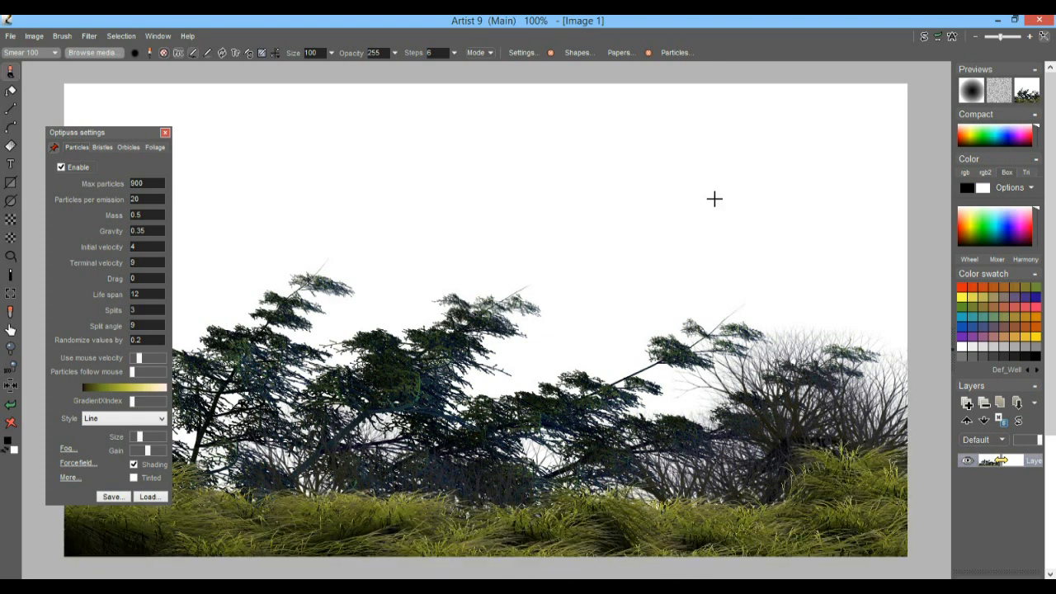
- Store a copy of the landscape image in the lower-left corner and close the Optipuss settings
left_click(34, 37)
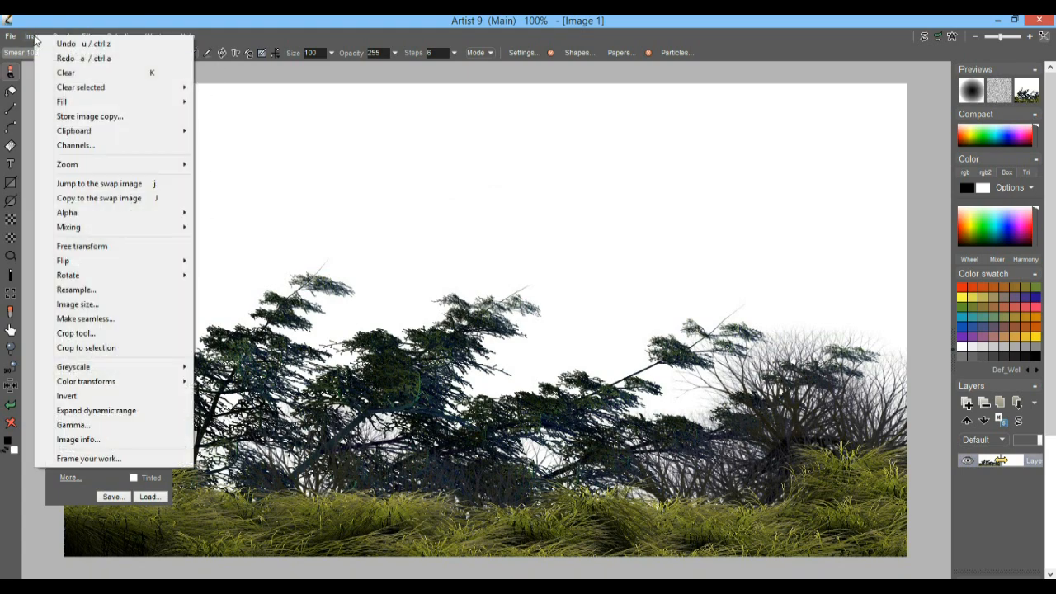
left_click(89, 116)
left_click_drag(66, 448, 45, 489)
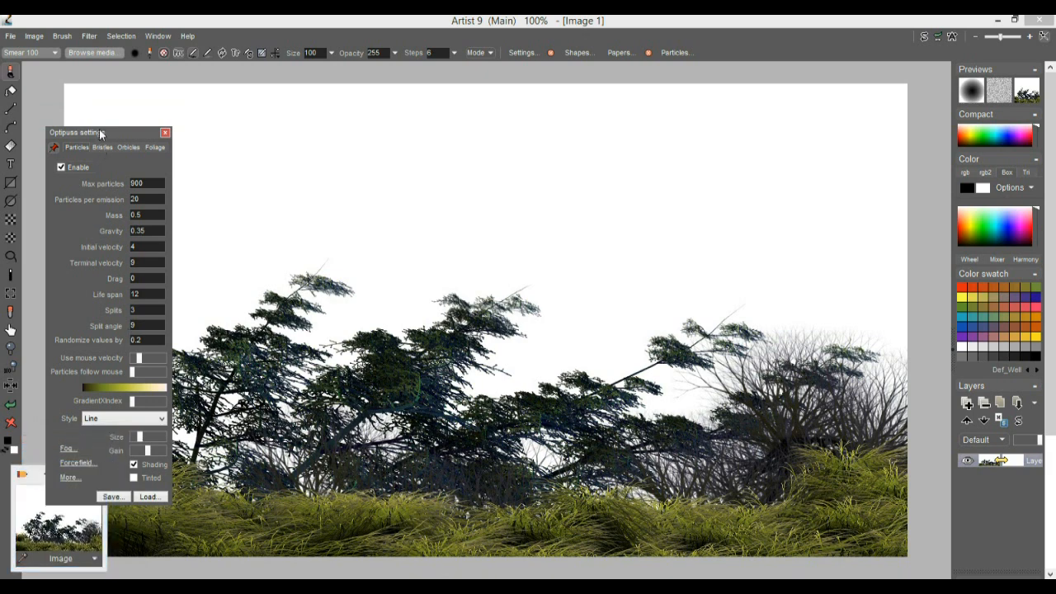
left_click_drag(99, 129, 89, 97)
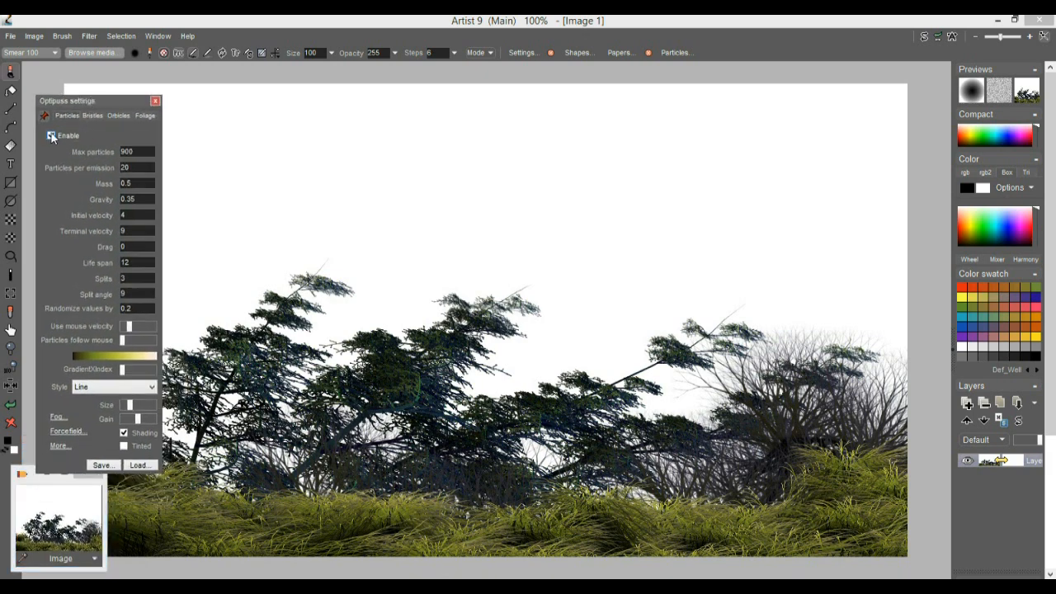
left_click(155, 102)
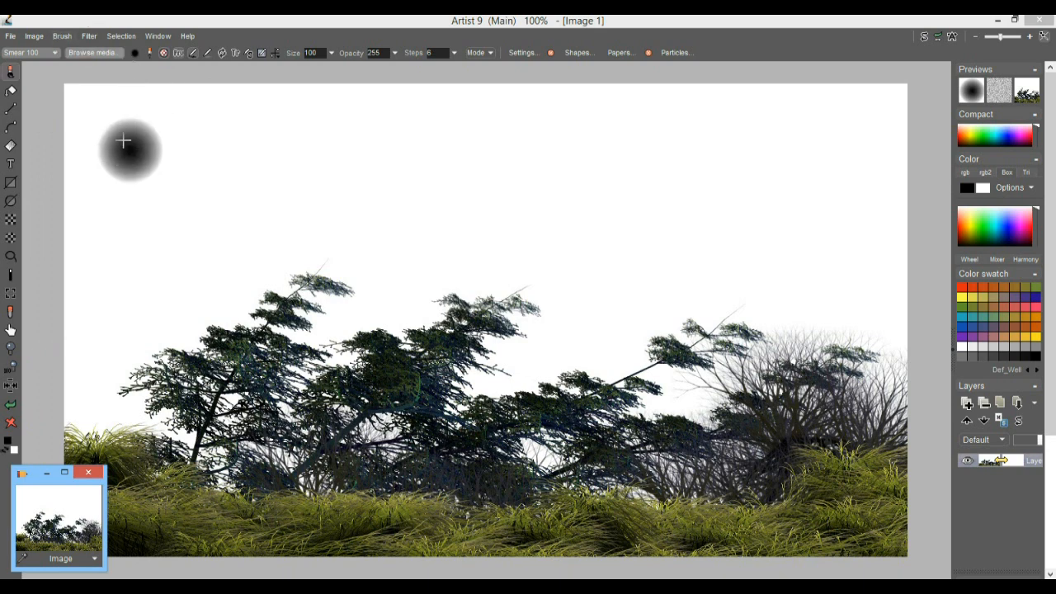
- Try a diagonal linear gradient over the landscape and clear the canvas
left_click(87, 37)
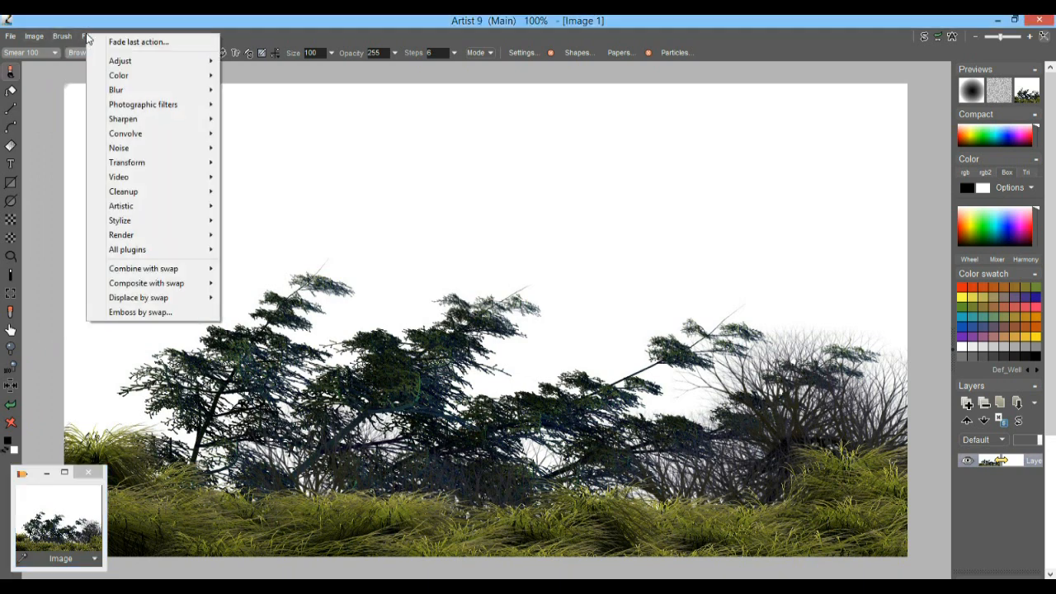
left_click(12, 145)
left_click(12, 145)
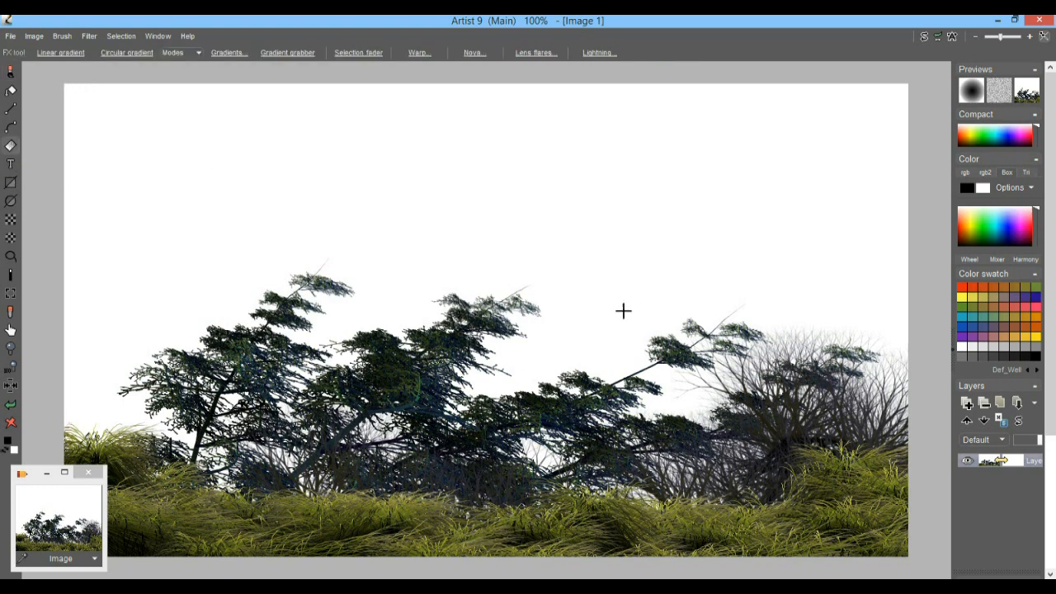
right_click(11, 147)
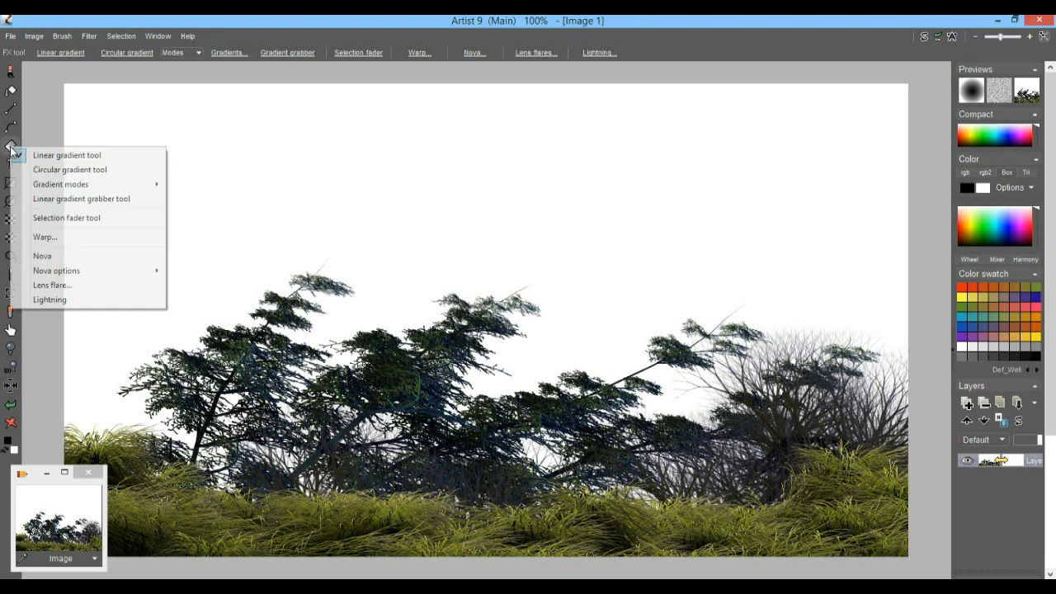
left_click(70, 155)
left_click_drag(302, 239, 541, 466)
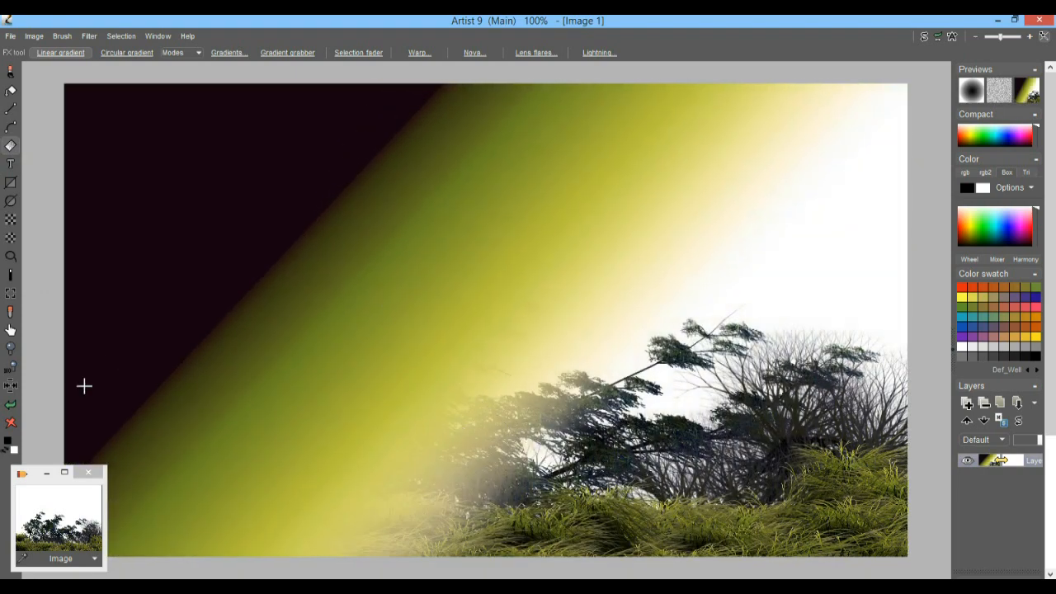
left_click(11, 423)
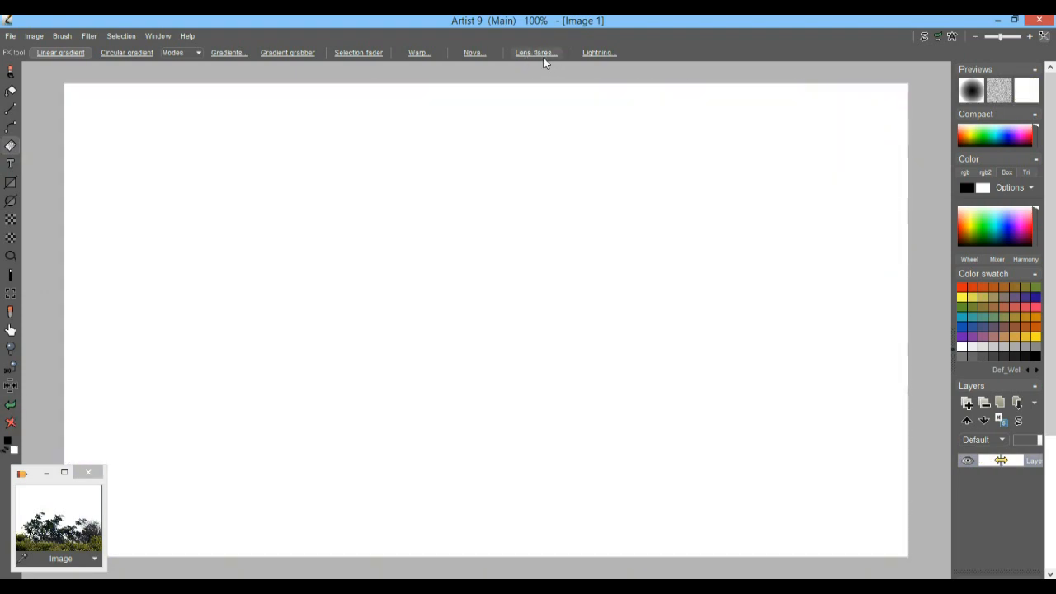
- Choose the black-to-white gradient and fill the canvas diagonally from upper left to lower right
left_click(225, 53)
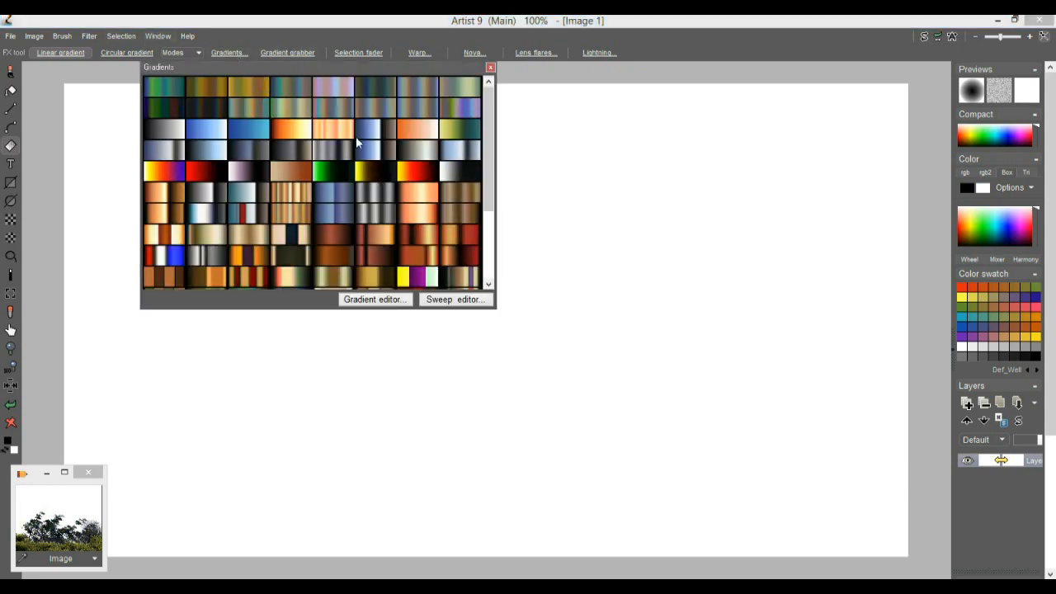
left_click(168, 129)
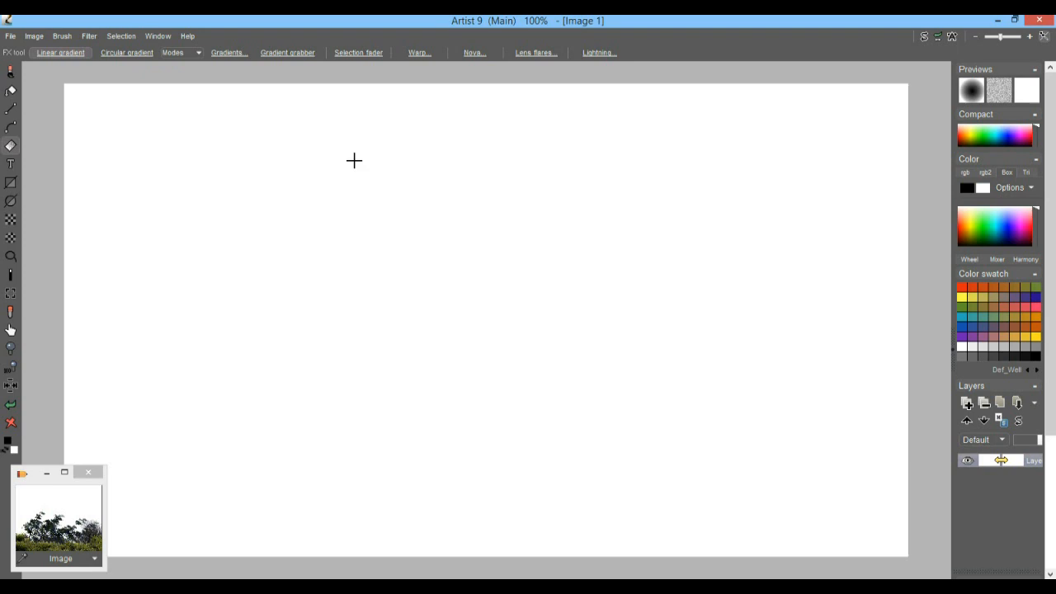
left_click_drag(208, 174, 566, 436)
left_click_drag(401, 231, 632, 506)
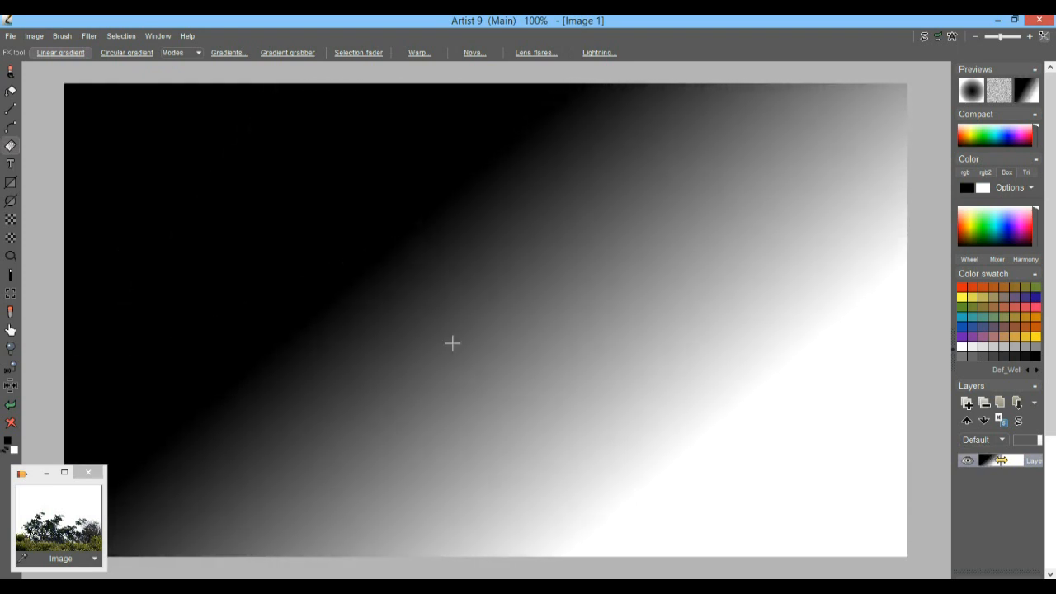
- Render plasma noise over the gradient with its blend mode set to Difference
left_click(87, 35)
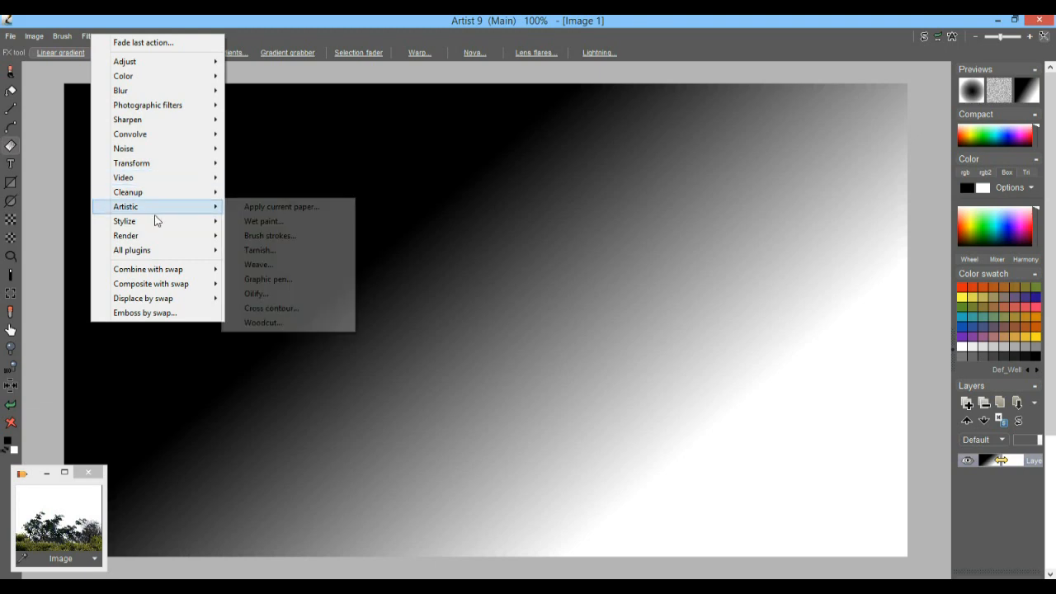
mouse_move(156, 236)
left_click(268, 236)
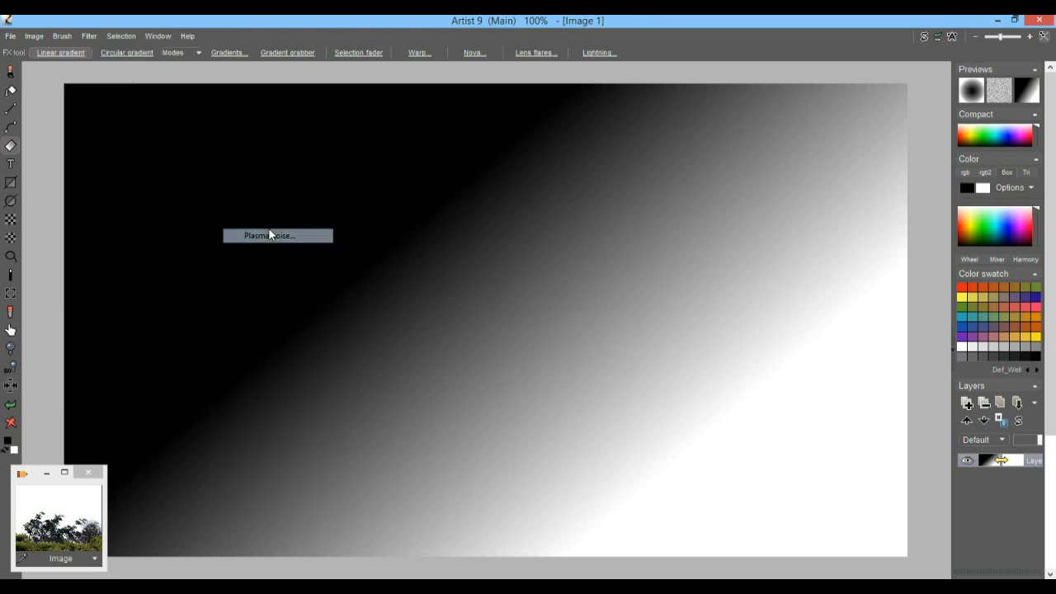
left_click_drag(528, 183, 165, 122)
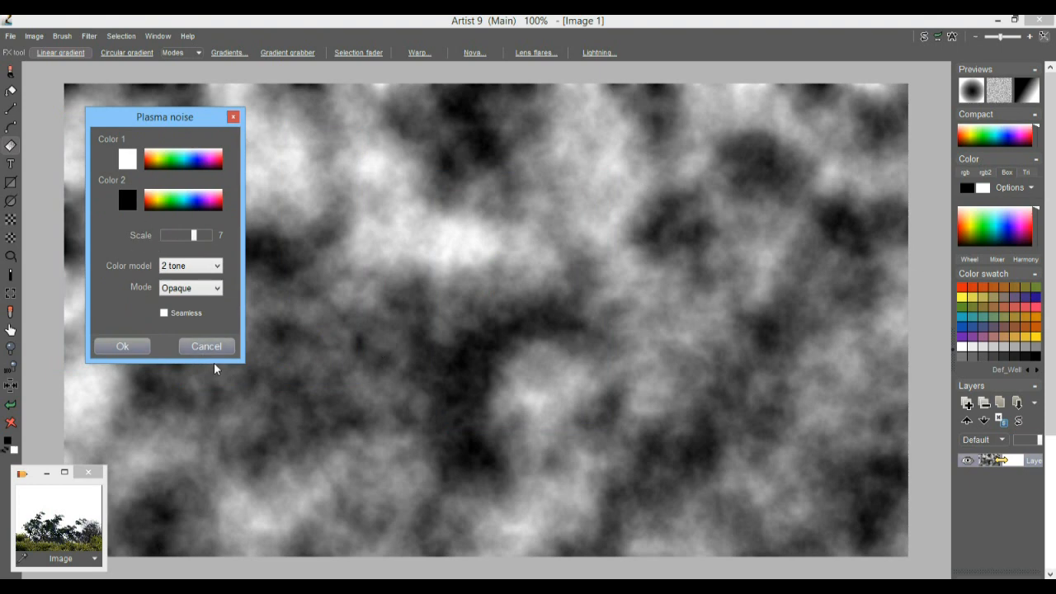
left_click(184, 299)
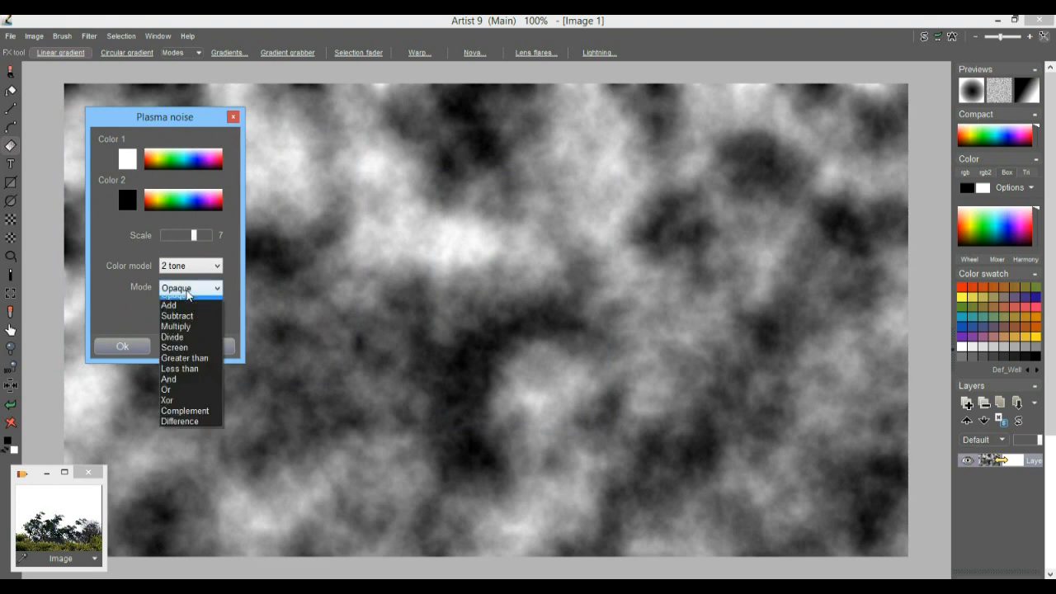
left_click(195, 428)
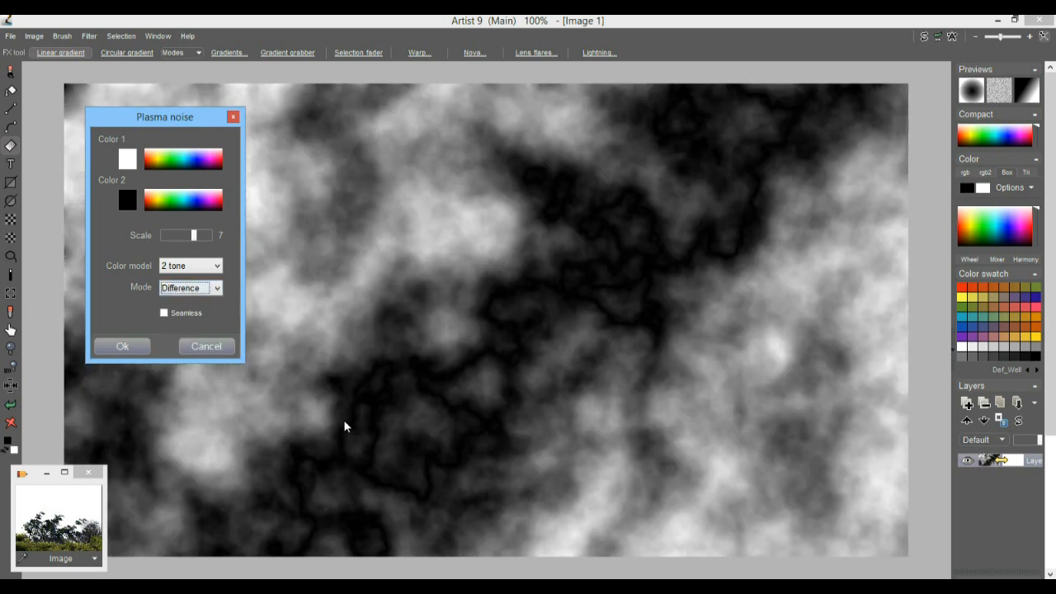
- Regenerate the plasma noise at scales 8 and 9, and apply it with the scale at 8
left_click(203, 236)
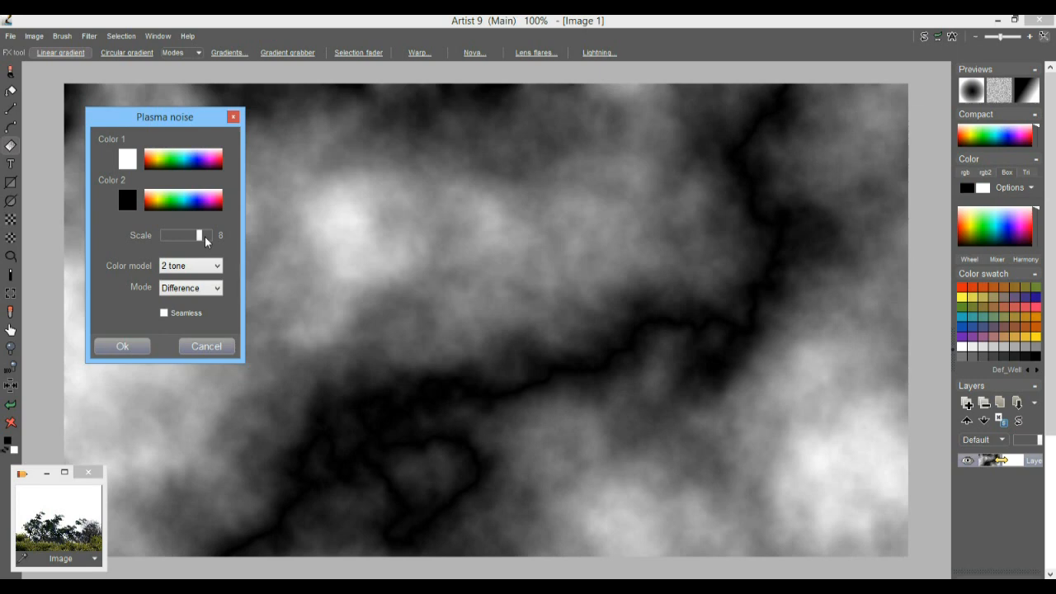
left_click(204, 236)
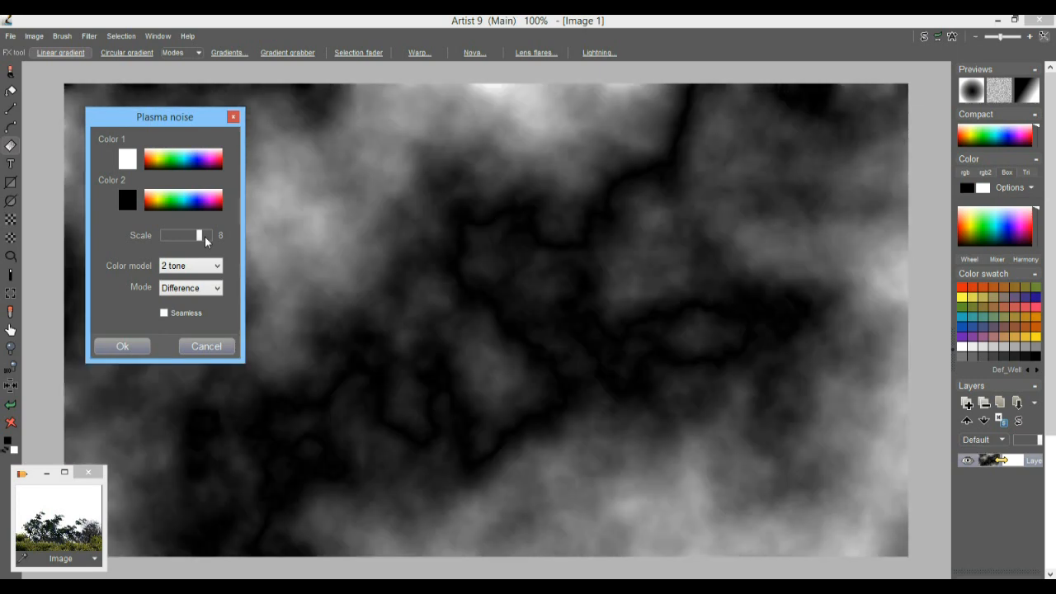
left_click(205, 236)
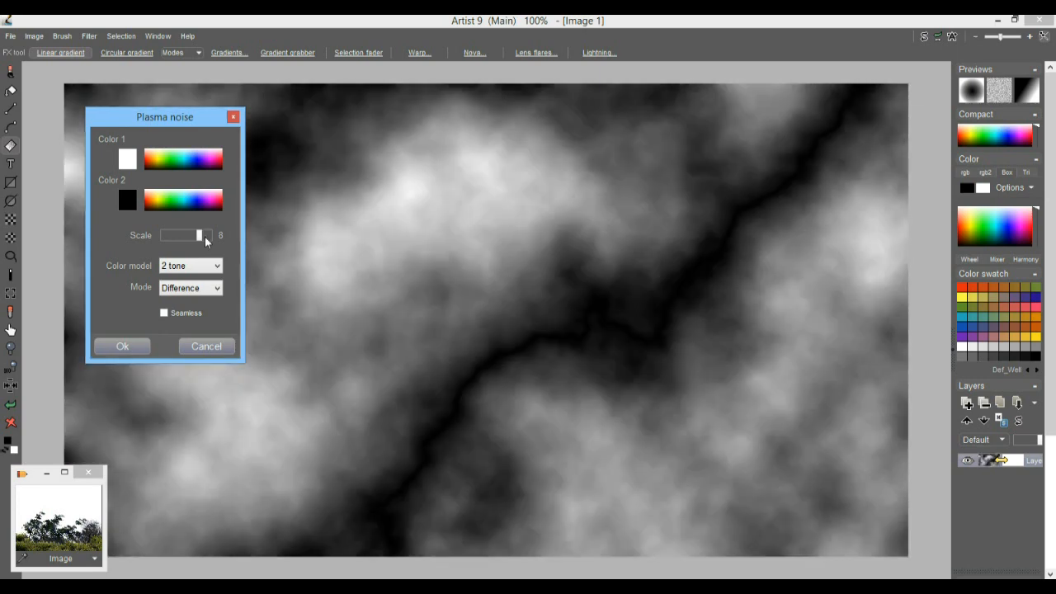
left_click(206, 236)
left_click(206, 236)
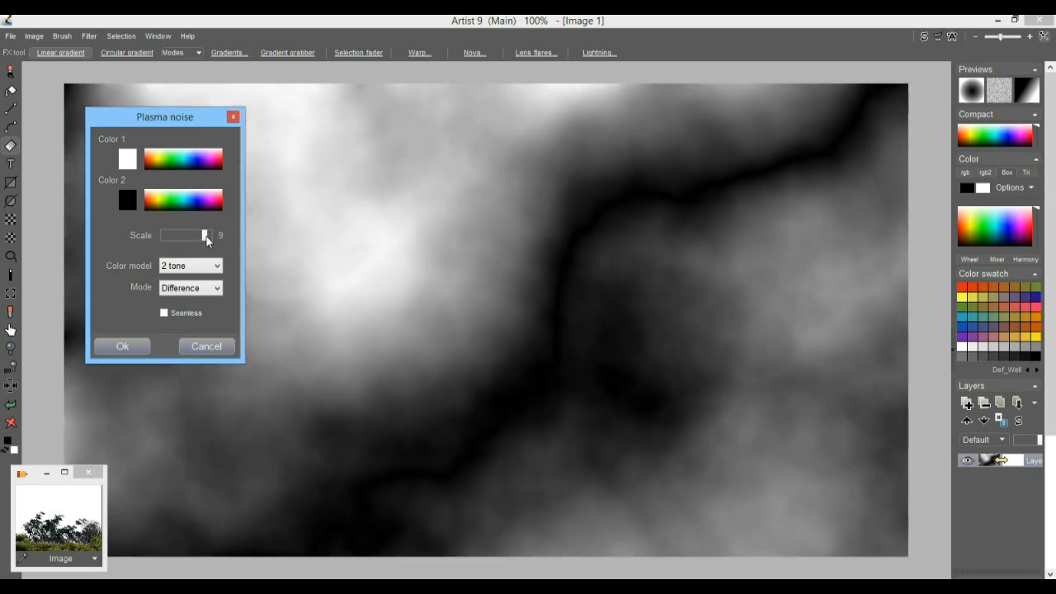
left_click(206, 236)
left_click(207, 236)
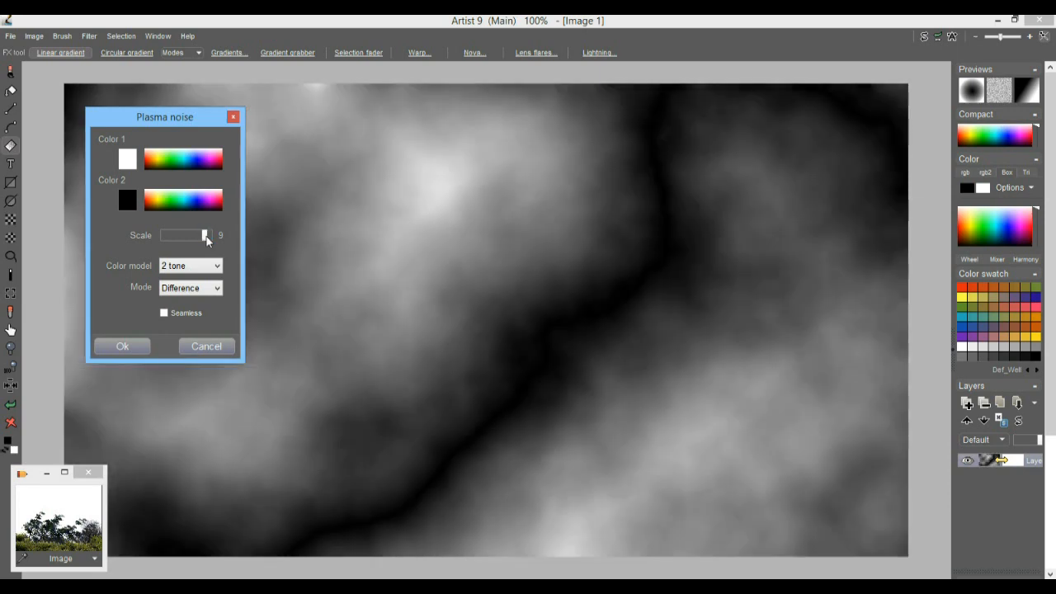
left_click(207, 236)
left_click(206, 236)
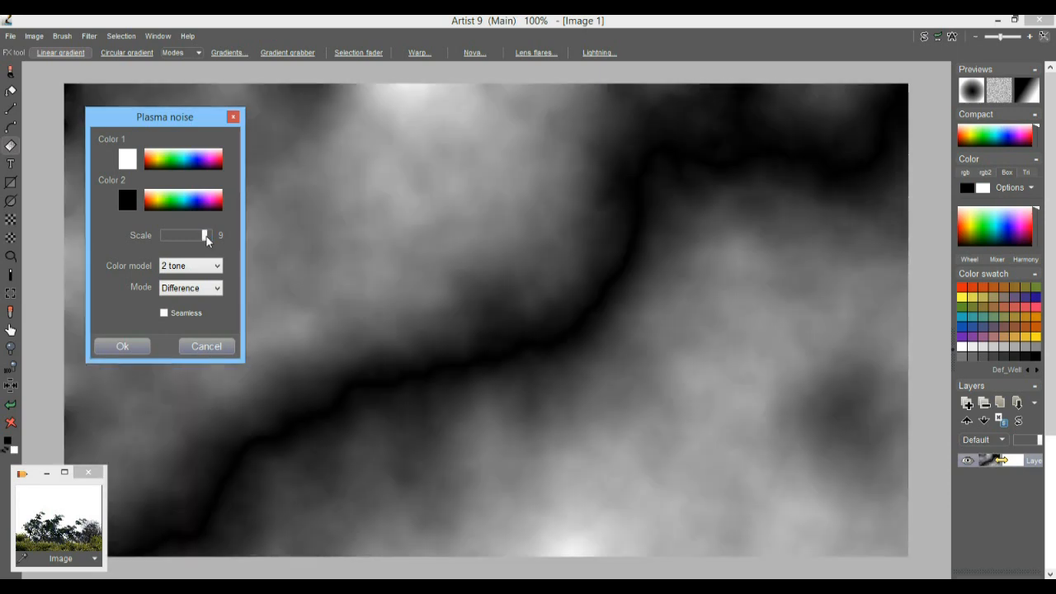
left_click(204, 236)
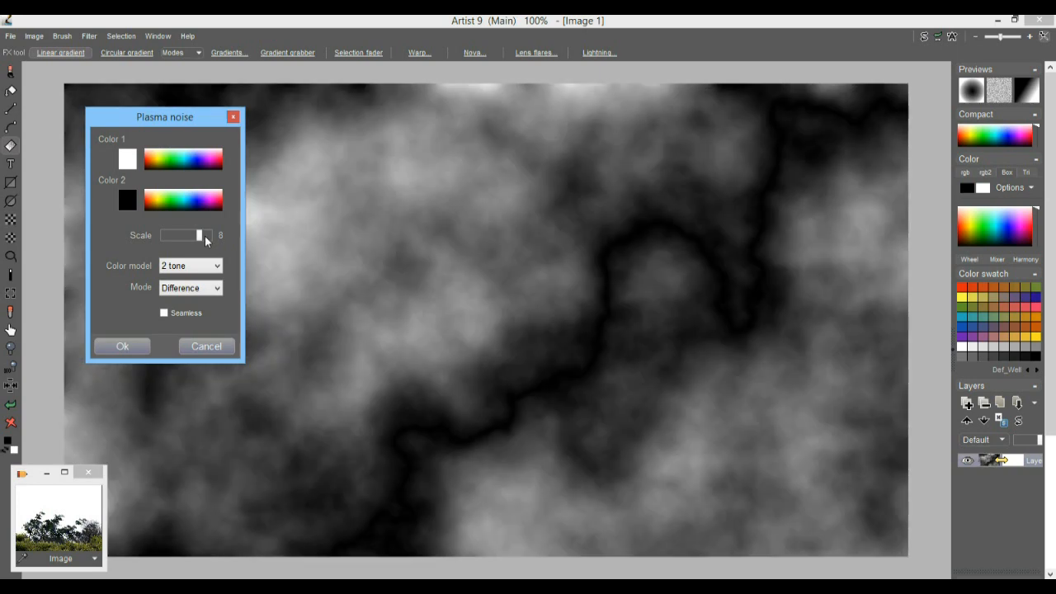
left_click(204, 236)
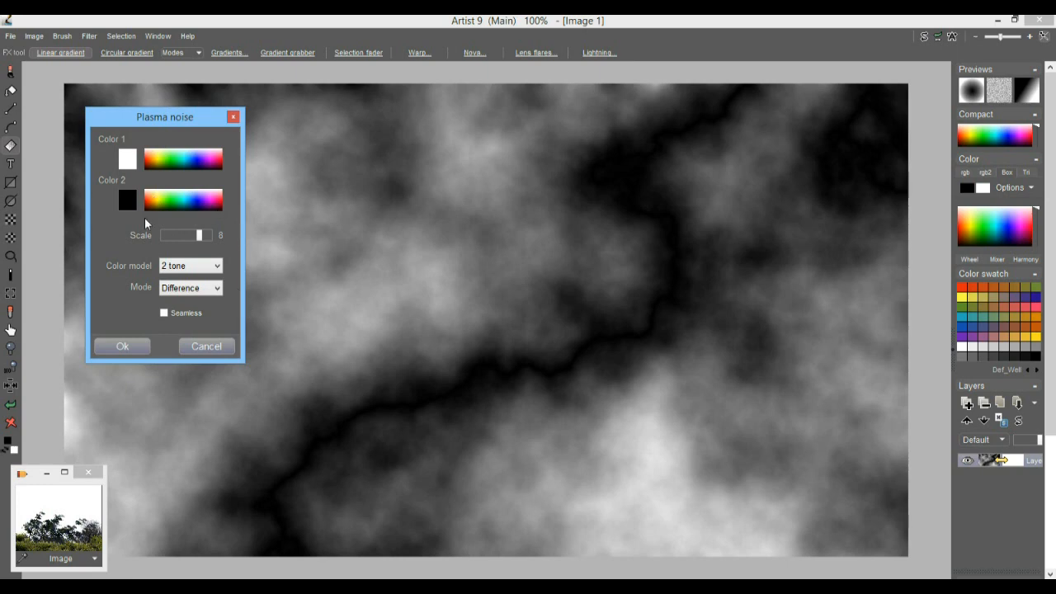
left_click(140, 347)
- Store a copy of the plasma noise image
left_click(33, 36)
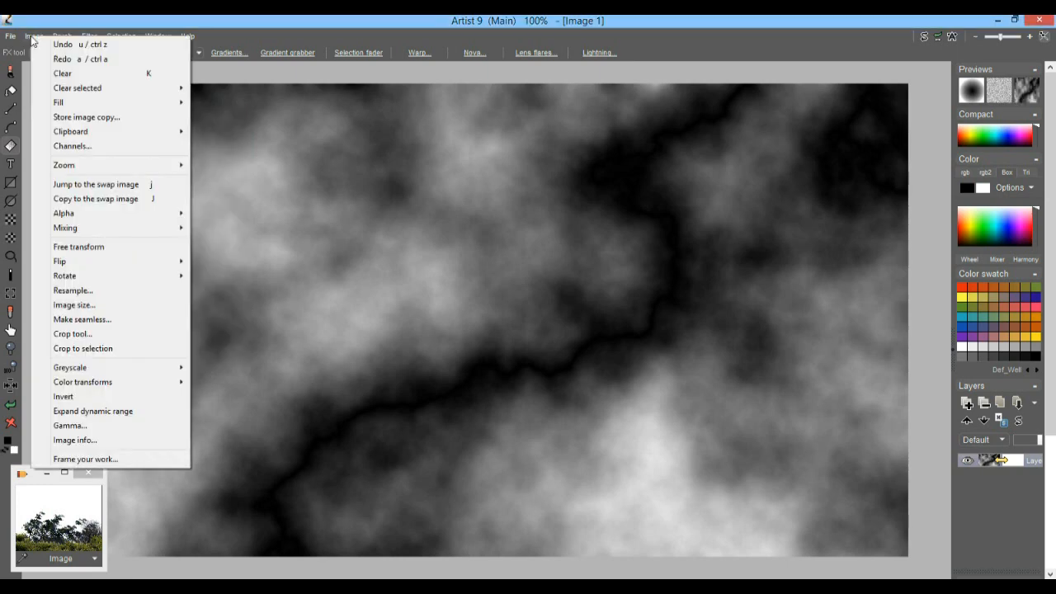
left_click(74, 116)
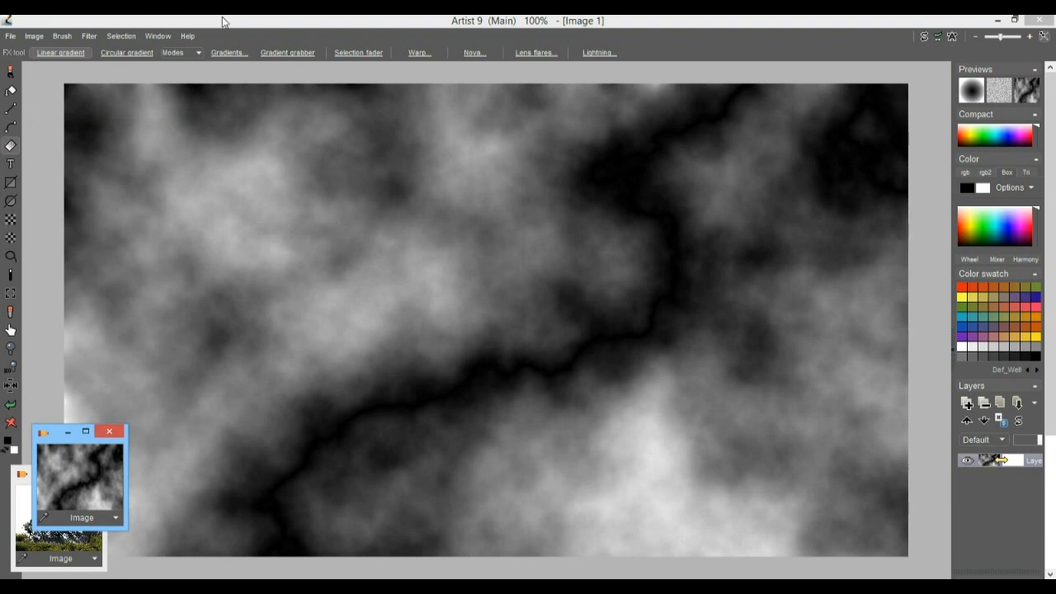
left_click(86, 36)
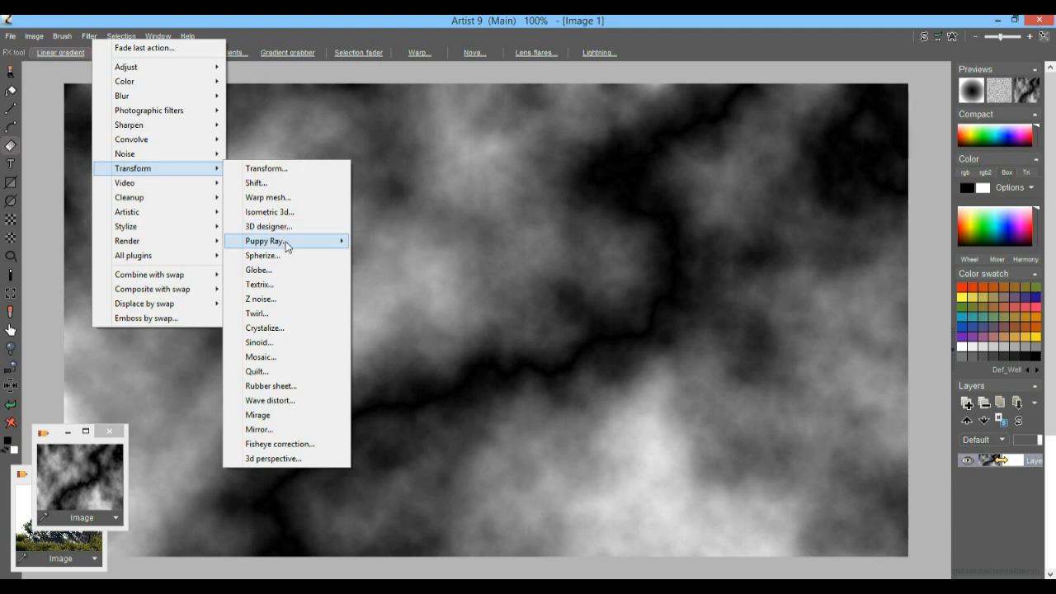
mouse_move(287, 245)
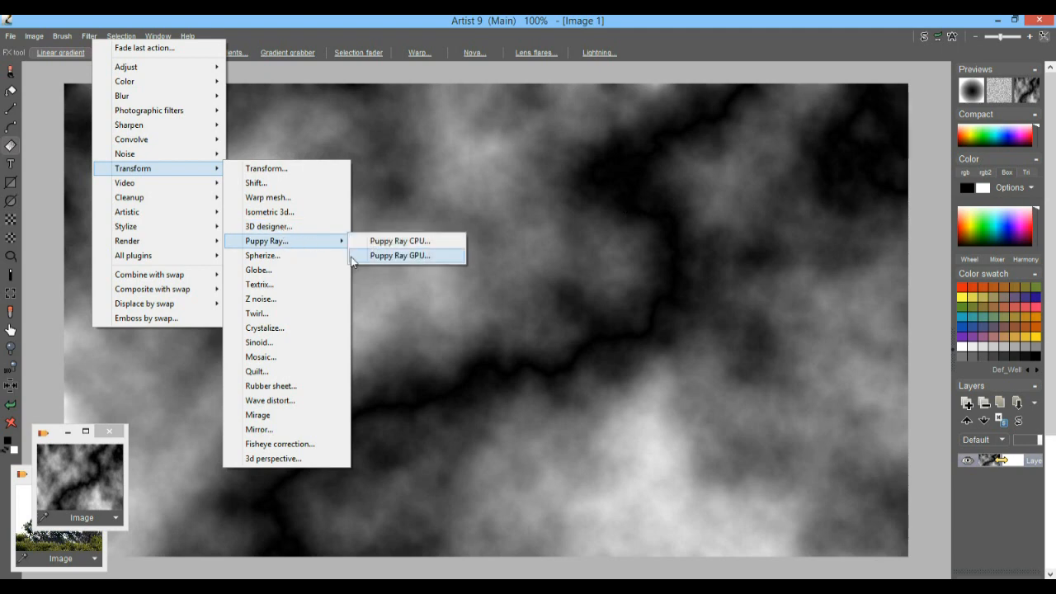
left_click(281, 231)
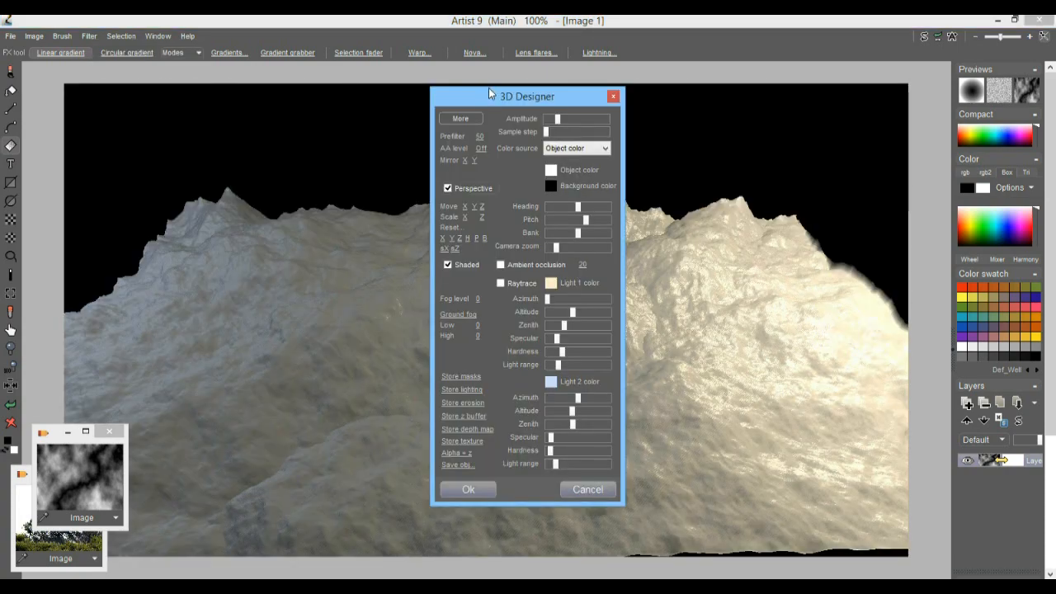
left_click_drag(489, 91, 858, 56)
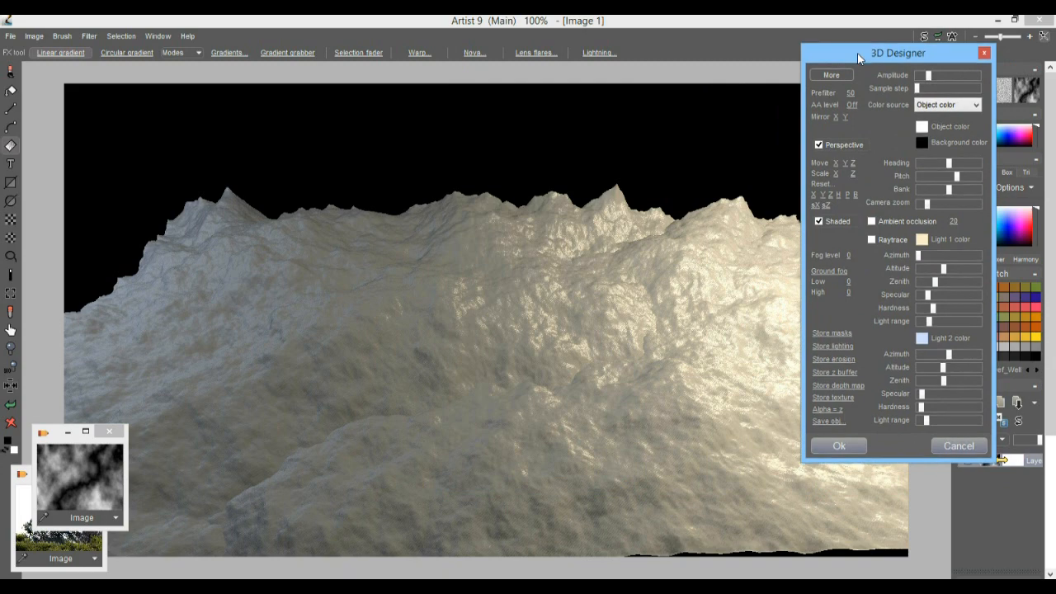
left_click_drag(930, 76, 934, 76)
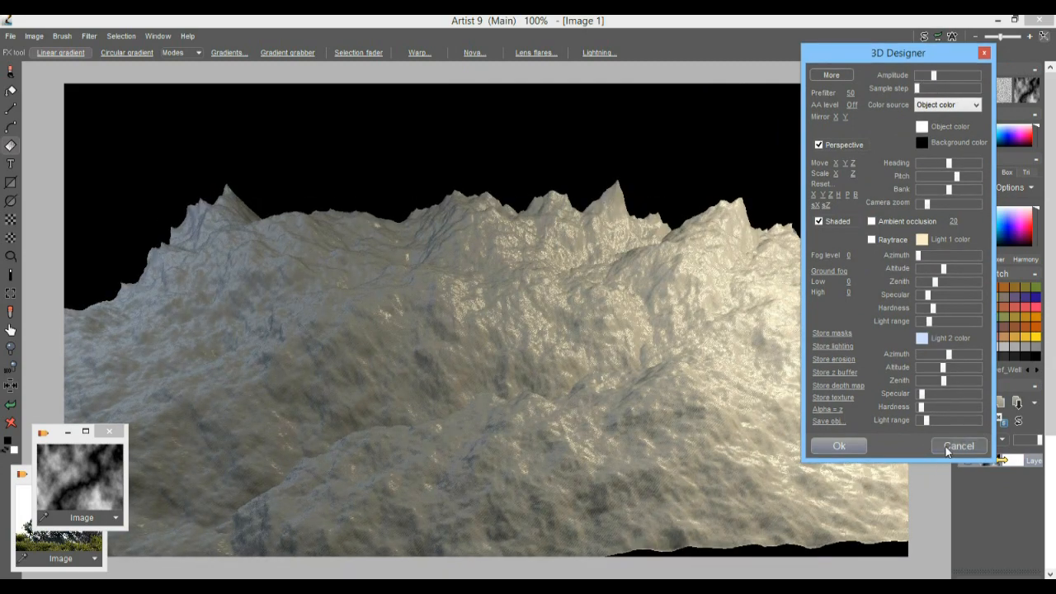
left_click(947, 446)
- Load the plasma image into the 3D Designer transform as terrain and raise its amplitude to about mid-range
scroll(694, 293, "down", 1)
scroll(694, 292, "down", 1)
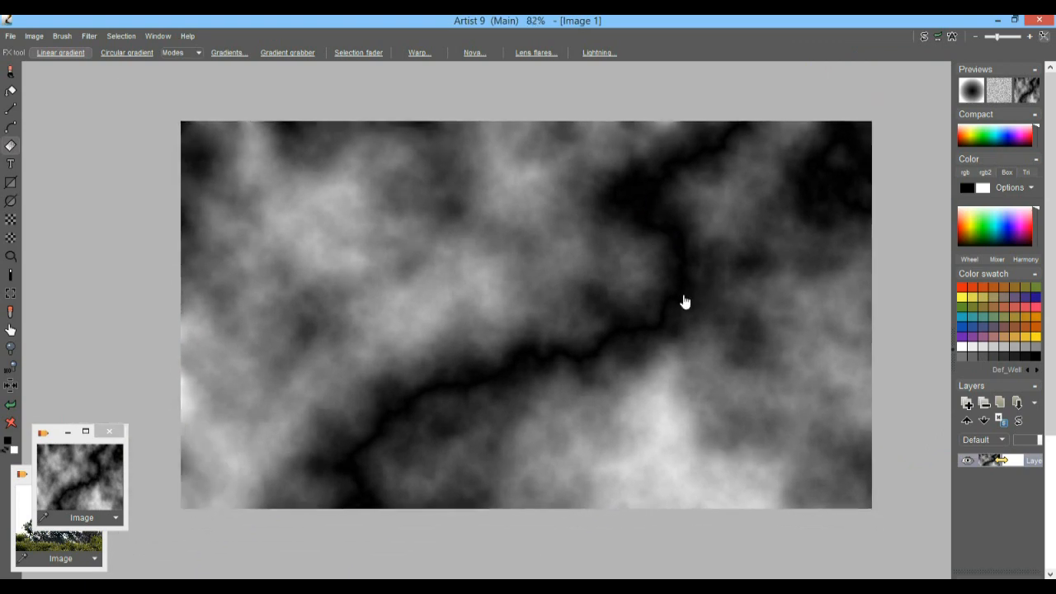
left_click_drag(681, 292, 517, 213)
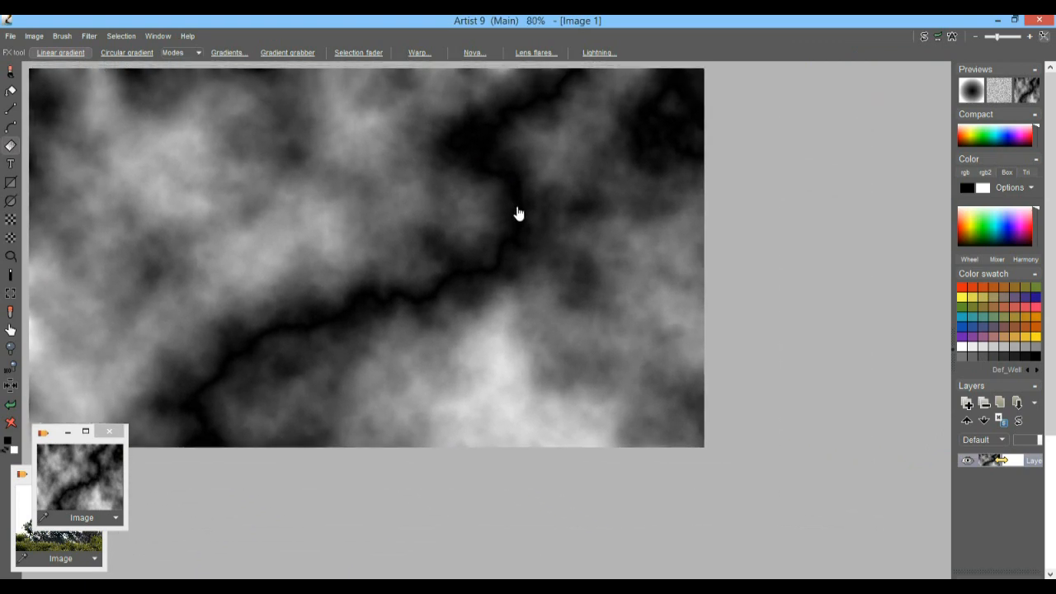
left_click_drag(350, 237, 335, 239)
left_click_drag(454, 238, 426, 221)
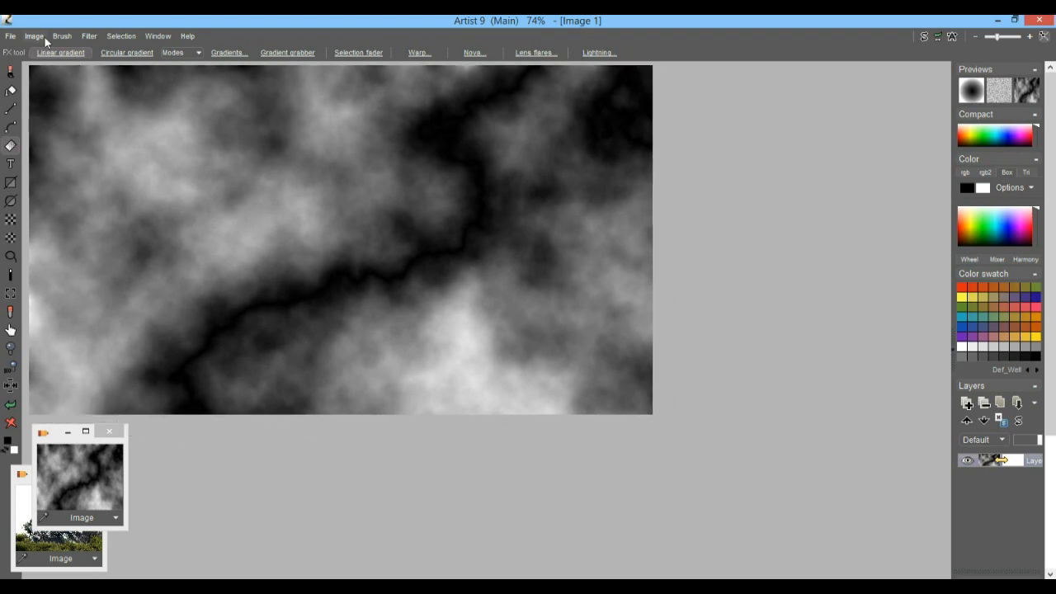
left_click(86, 35)
mouse_move(153, 167)
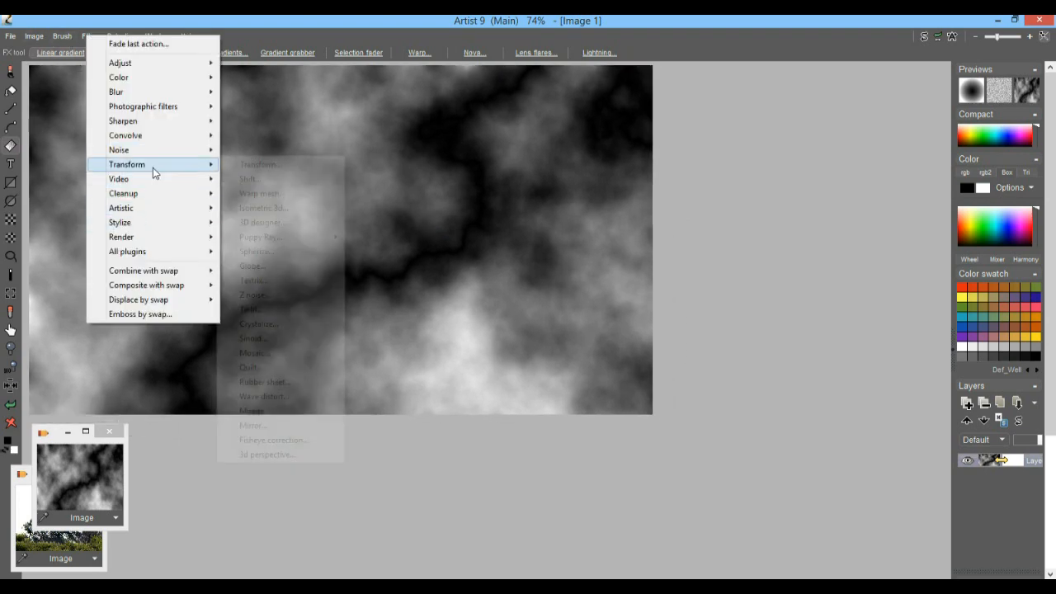
left_click(281, 223)
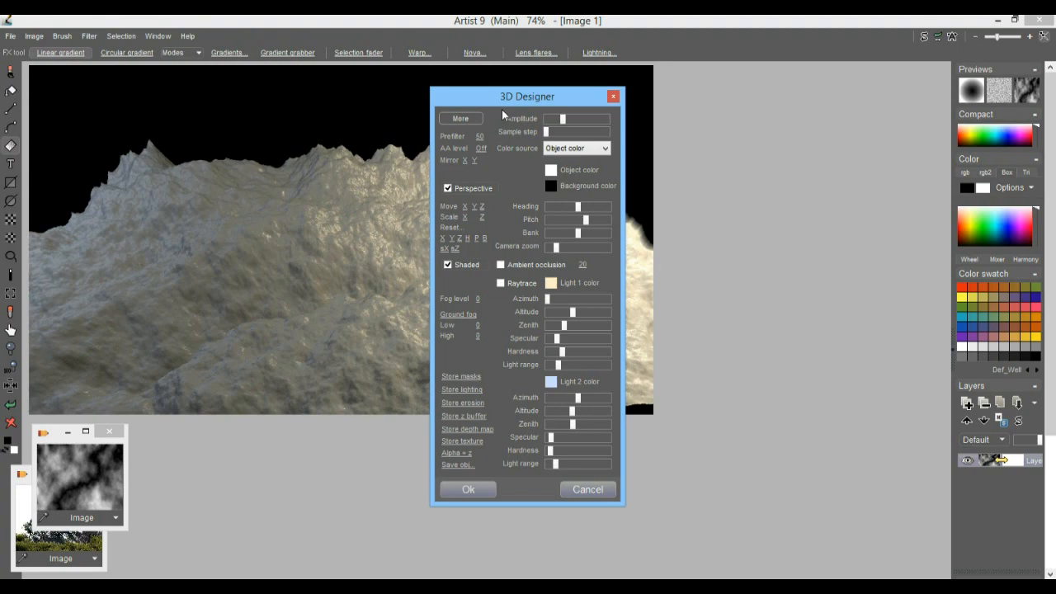
left_click_drag(484, 97, 749, 103)
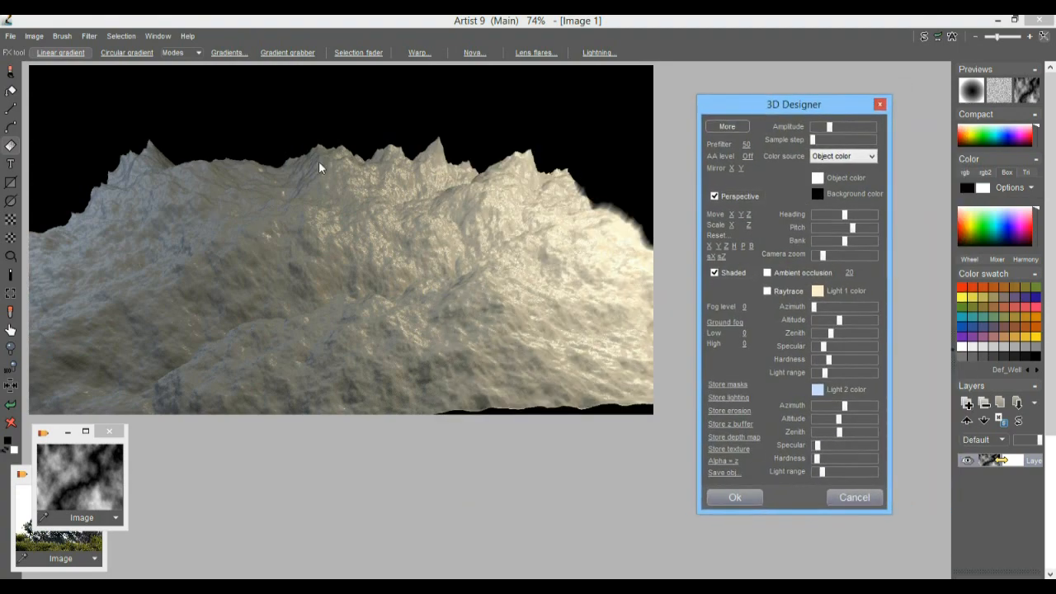
mouse_move(832, 126)
left_mouse_down()
mouse_move(853, 125)
mouse_move(796, 141)
mouse_move(841, 130)
left_mouse_up()
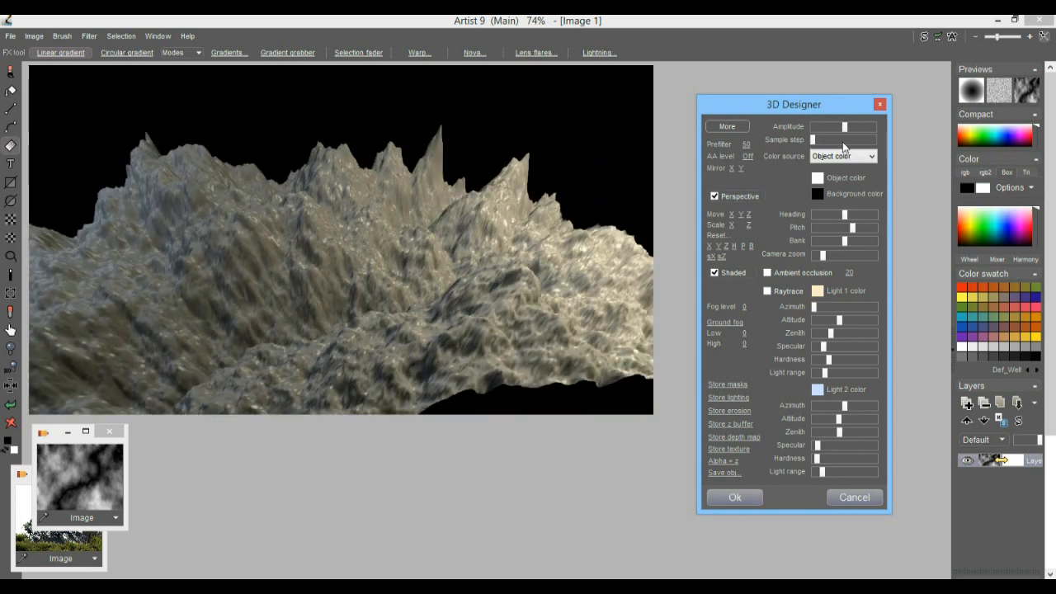
- Set the terrain's color source to From image, then flatten the amplitude and raise it again to just below mid-range
left_click(843, 158)
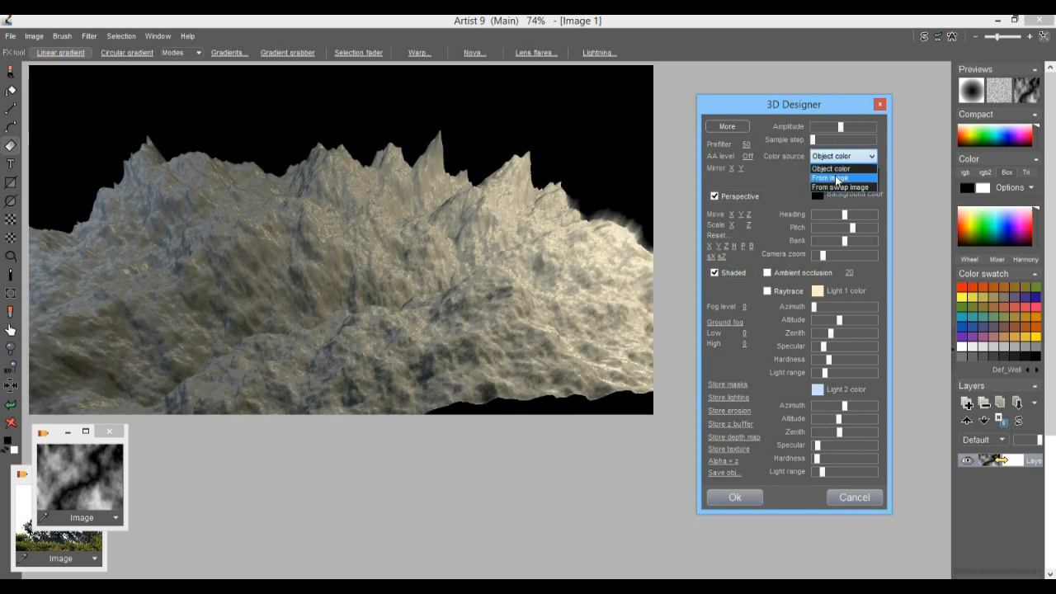
left_click(837, 179)
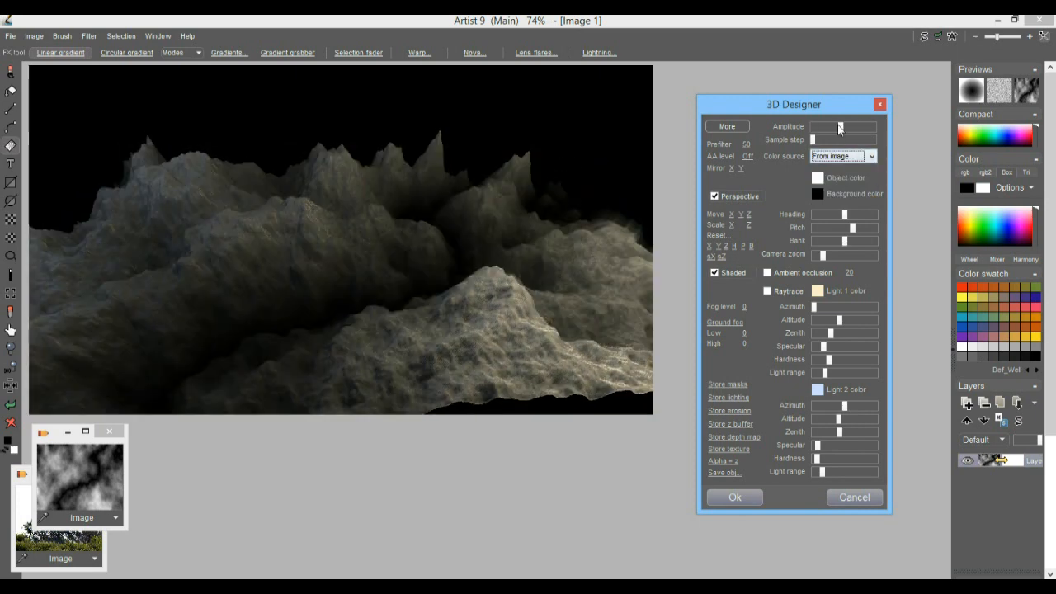
left_click_drag(840, 127, 801, 128)
mouse_move(851, 228)
left_mouse_down()
mouse_move(866, 227)
mouse_move(852, 229)
left_mouse_up()
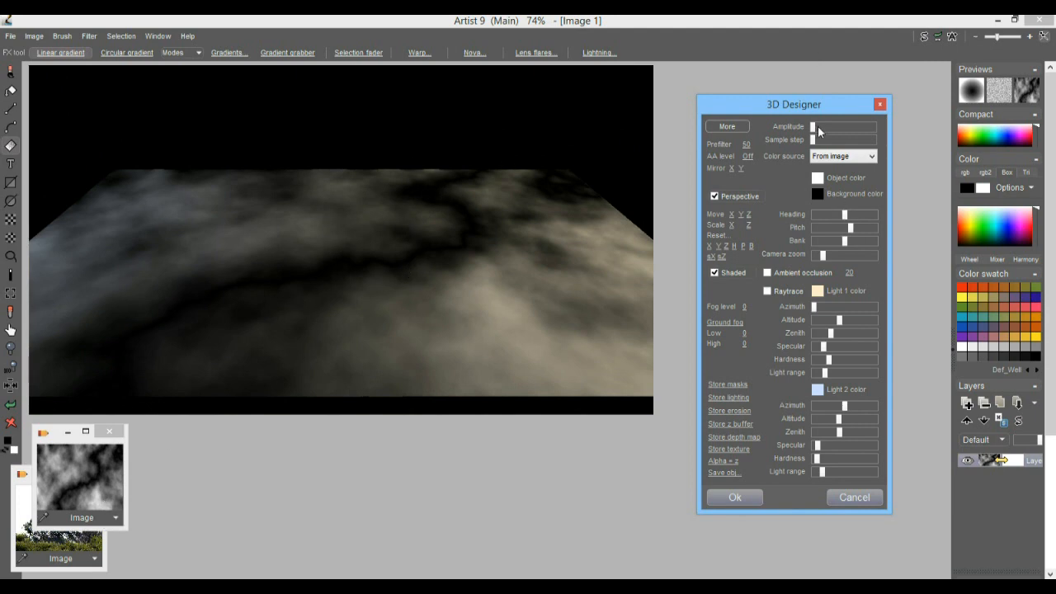
left_click_drag(814, 131, 837, 131)
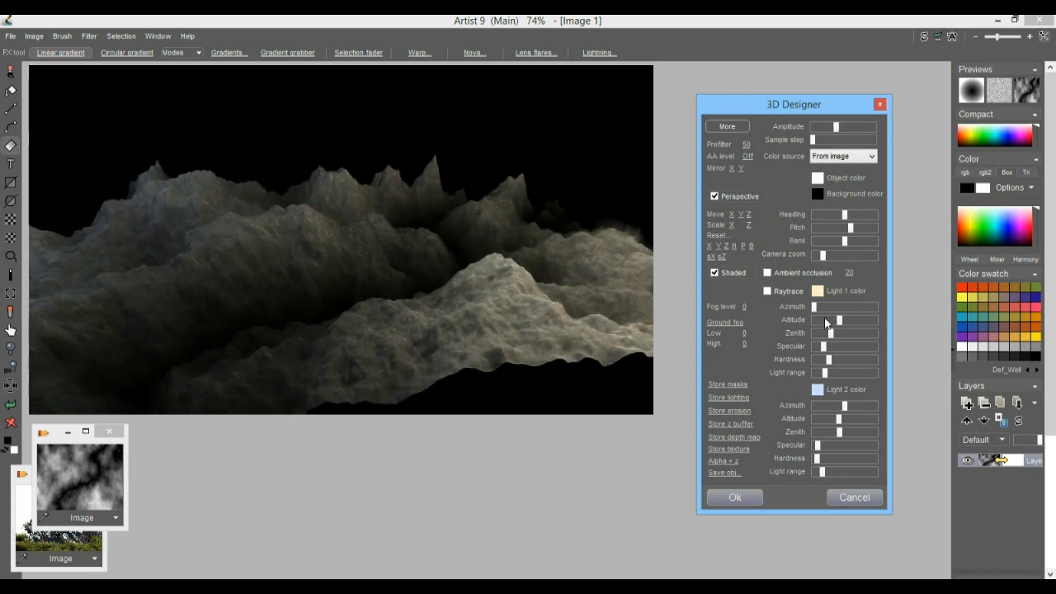
- Enable raytracing and reposition light 1 with a higher azimuth, lower altitude and near-maximum zenith, extending its light range to the maximum
left_click_drag(793, 104, 766, 81)
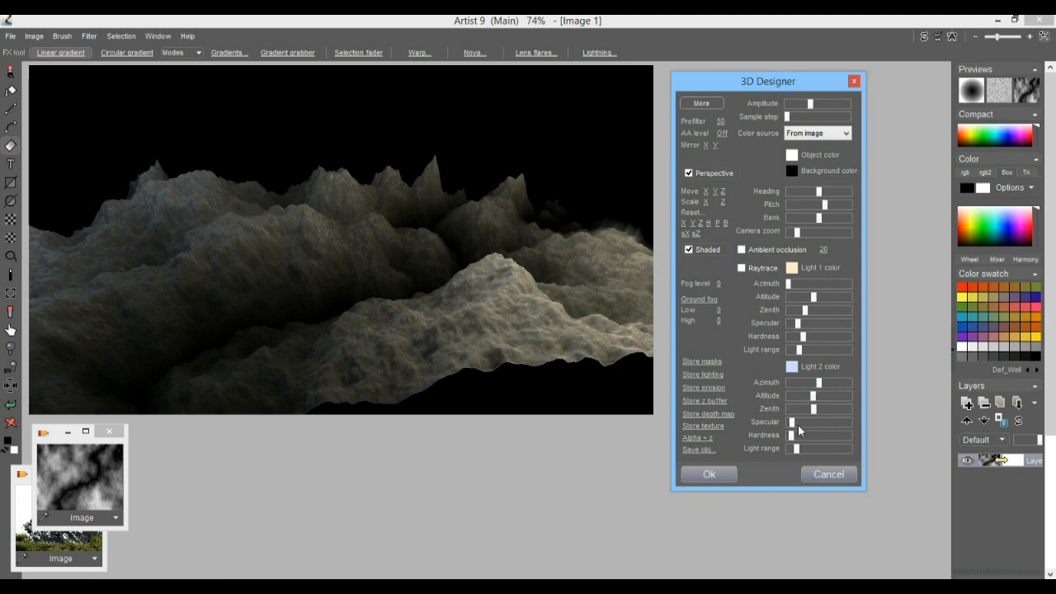
left_click(742, 269)
left_click(766, 275)
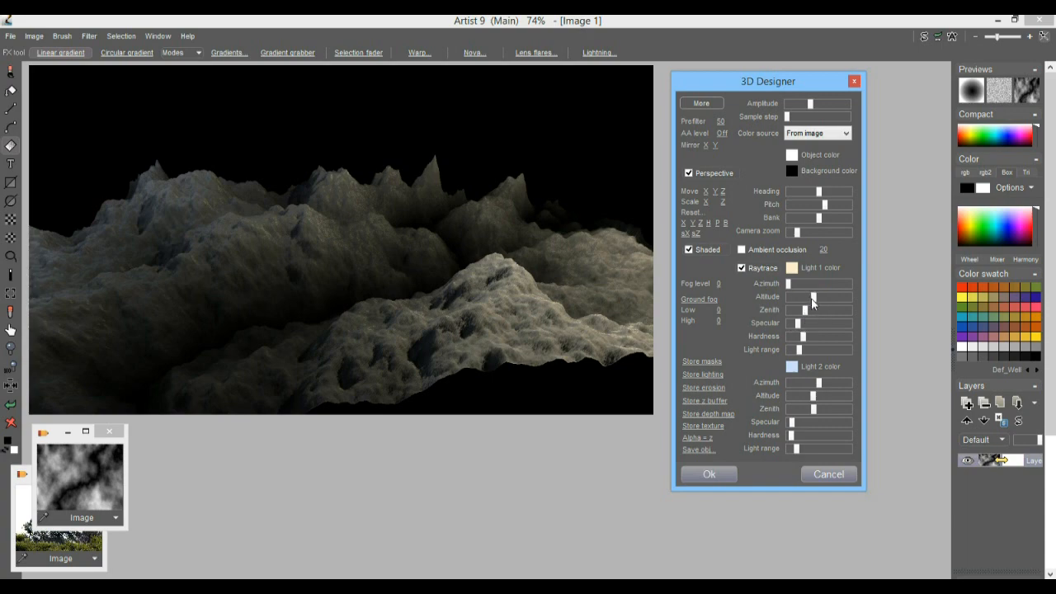
mouse_move(808, 299)
left_mouse_down()
mouse_move(792, 300)
mouse_move(844, 289)
mouse_move(826, 291)
left_mouse_up()
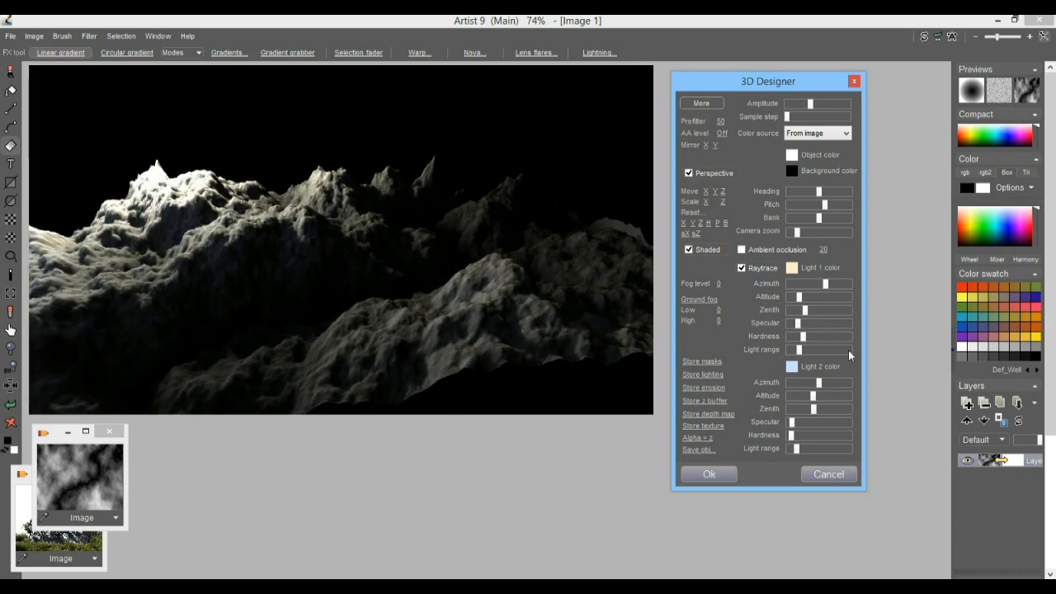
left_click_drag(805, 312, 849, 311)
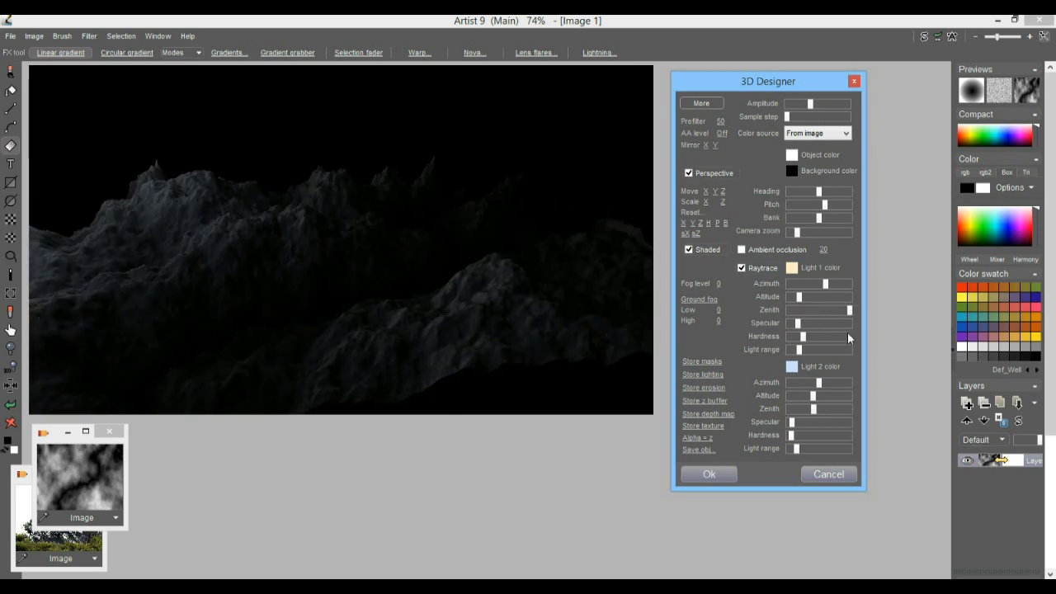
left_click_drag(804, 349, 869, 354)
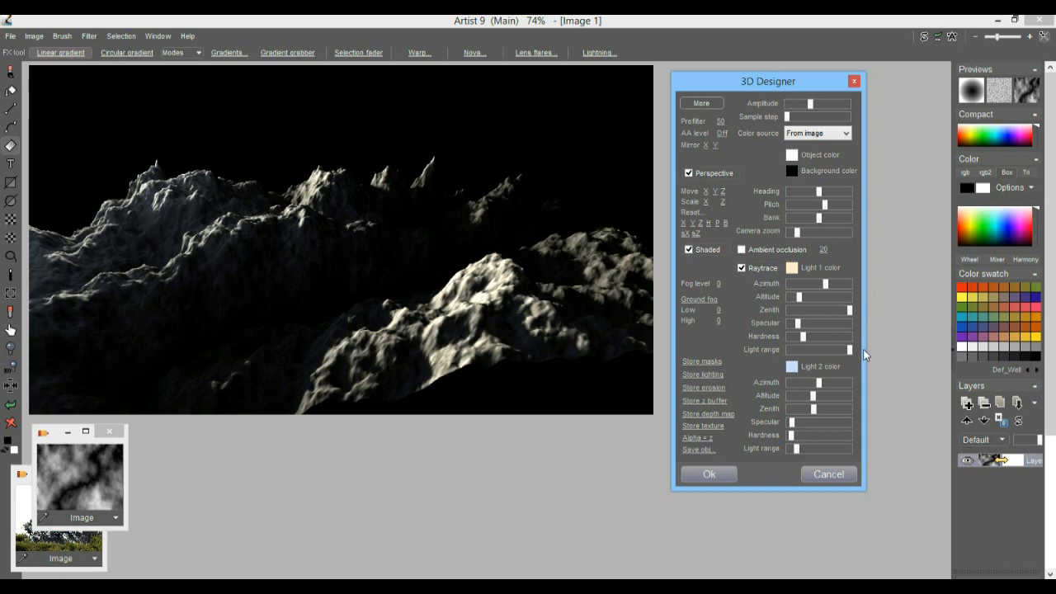
left_click_drag(850, 311, 813, 297)
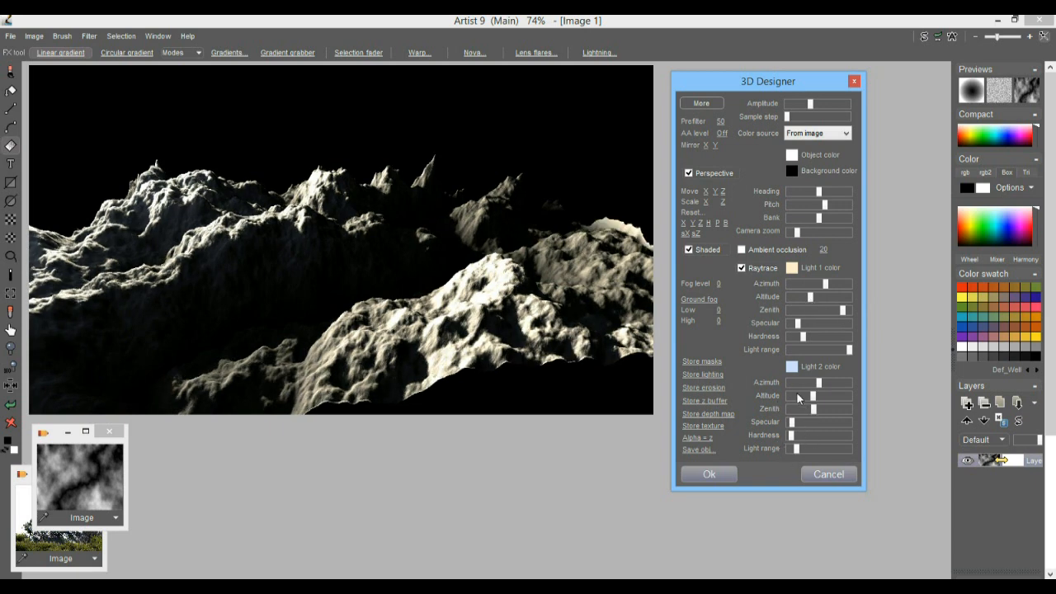
- Set light 2 to a low azimuth, maximum altitude and minimum zenith, and increase its light range
left_click_drag(818, 392, 782, 410)
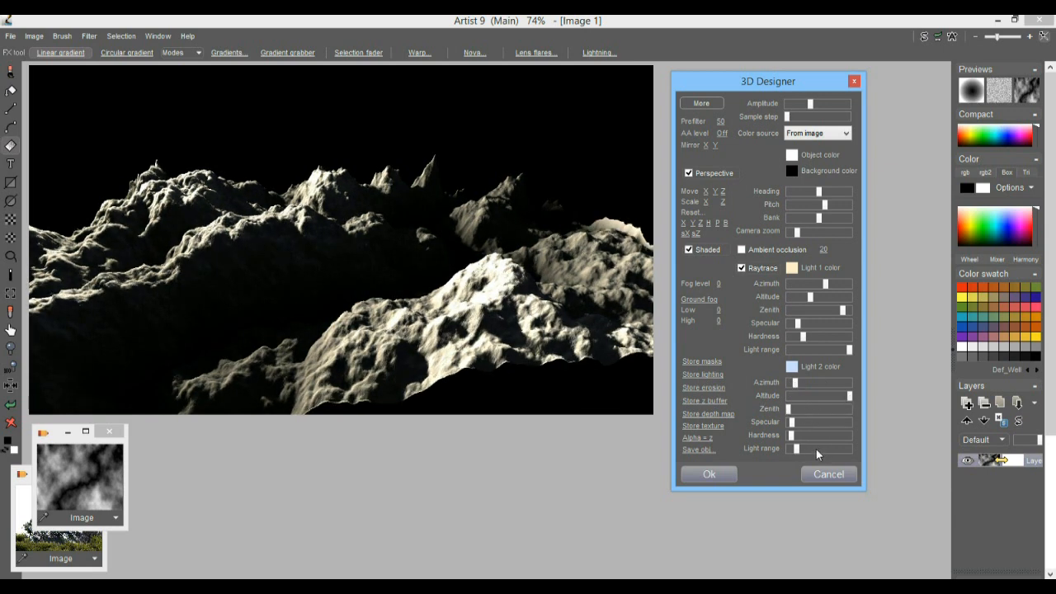
mouse_move(797, 451)
left_mouse_down()
mouse_move(824, 448)
mouse_move(810, 448)
left_mouse_up()
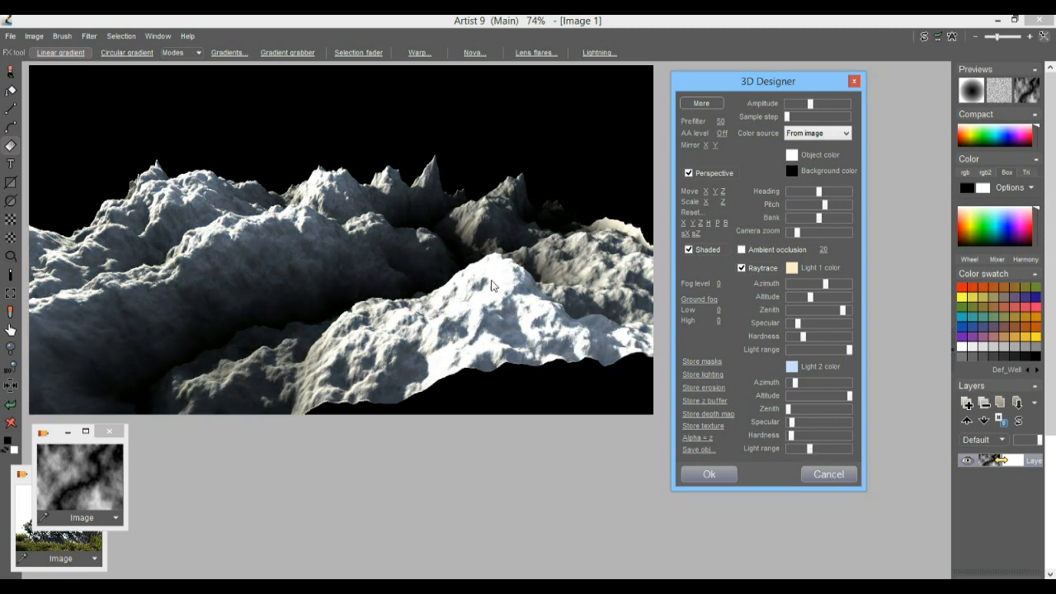
- Set the terrain scene's background color to a muted violet-blue
left_click(792, 171)
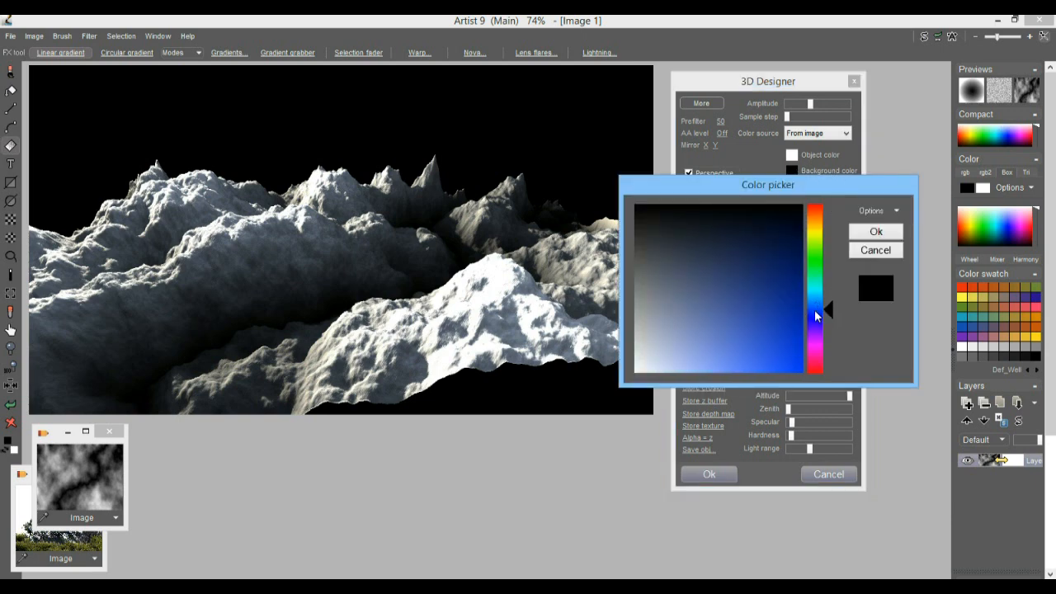
left_click_drag(814, 309, 814, 315)
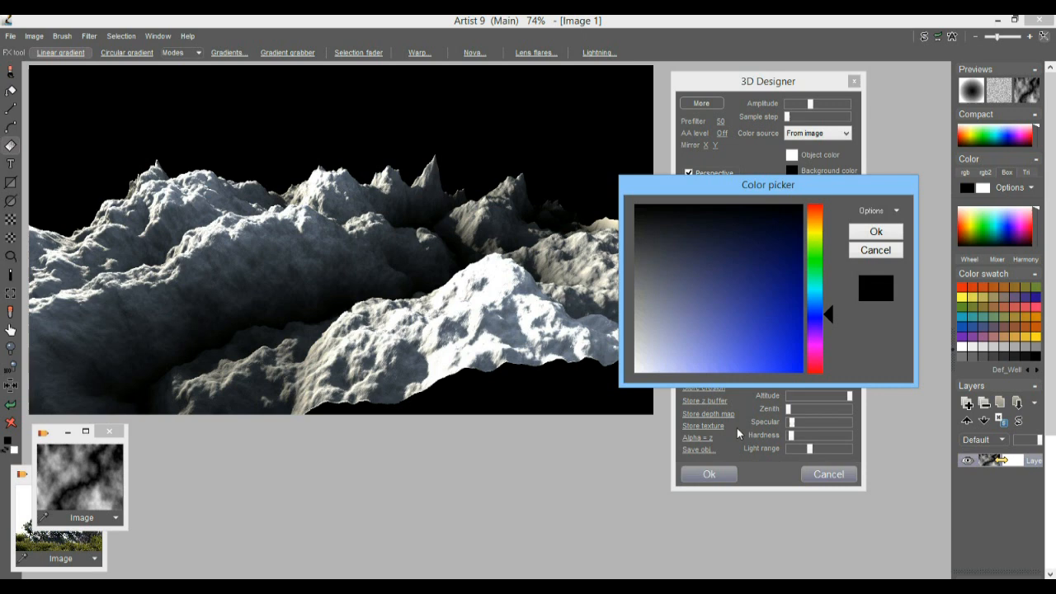
left_click(713, 335)
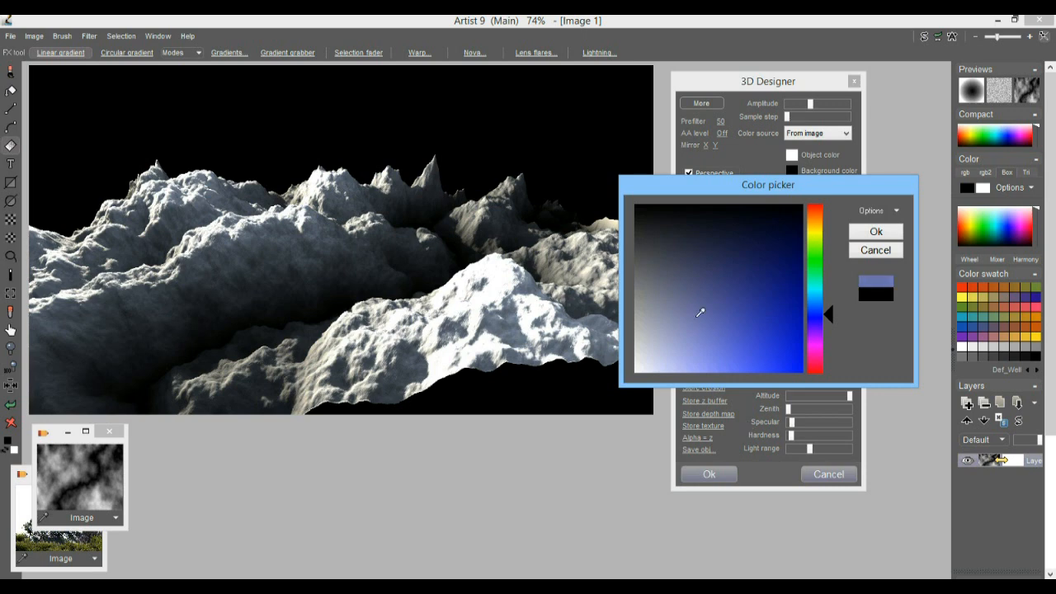
left_click(877, 232)
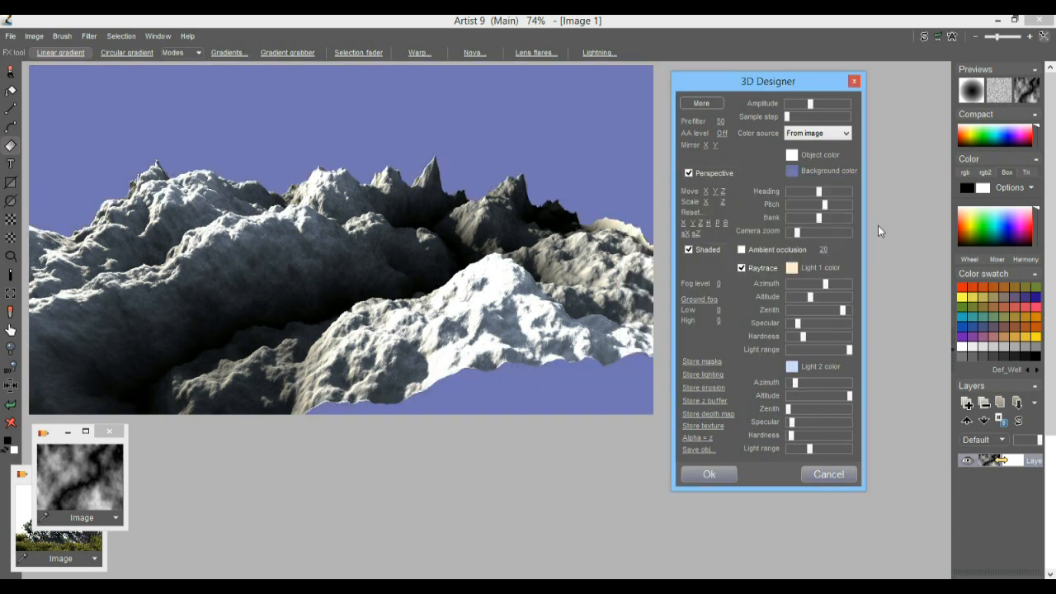
- Change the color of light 2 to a warm orange
left_click(793, 367)
left_click(815, 217)
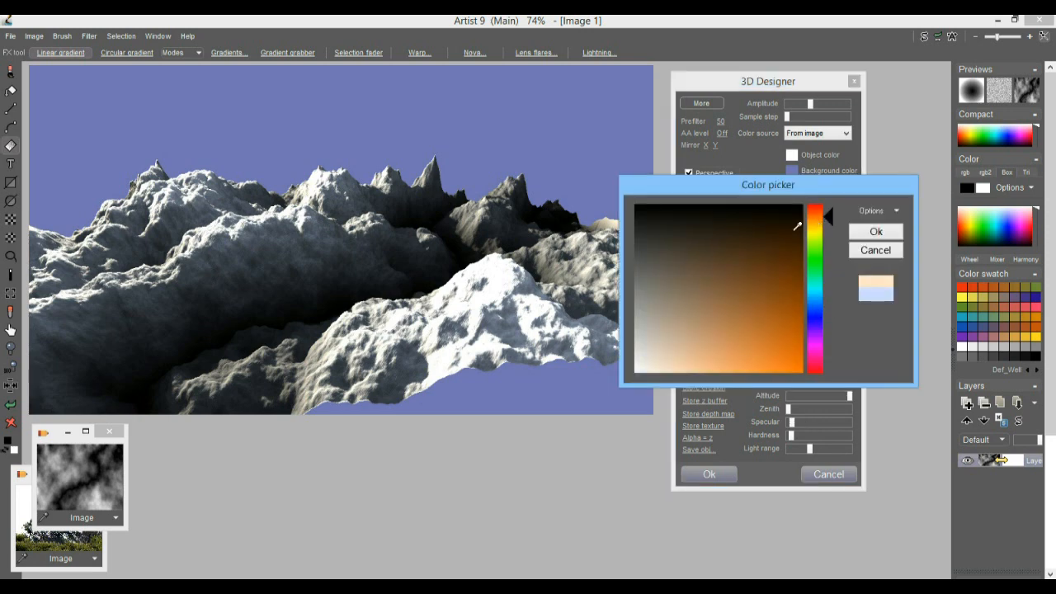
left_click_drag(750, 312, 792, 316)
left_click(877, 232)
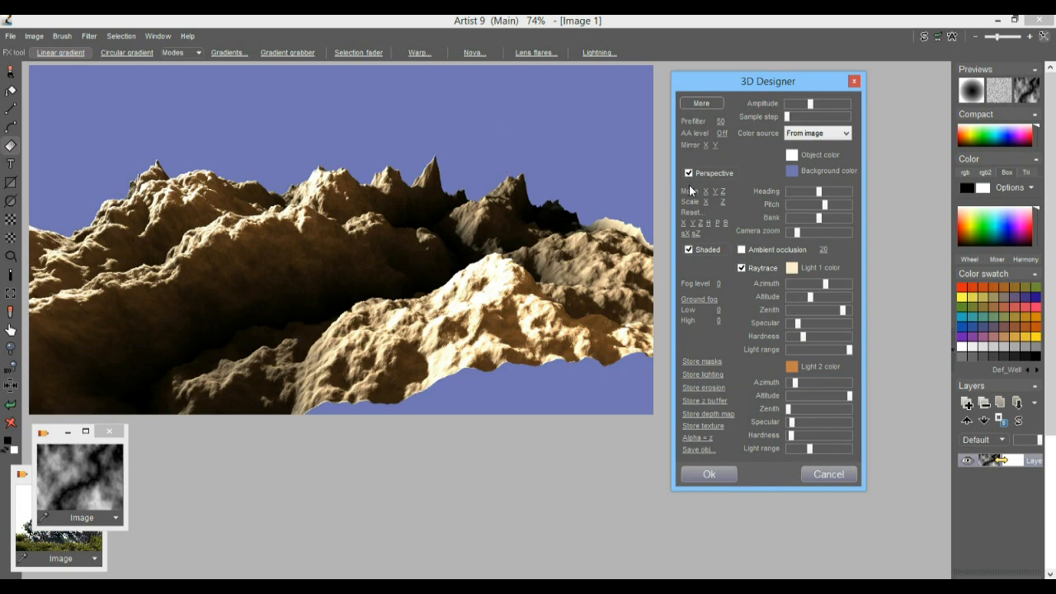
- Change the terrain scene's background color to a light orange-tan
left_click(792, 170)
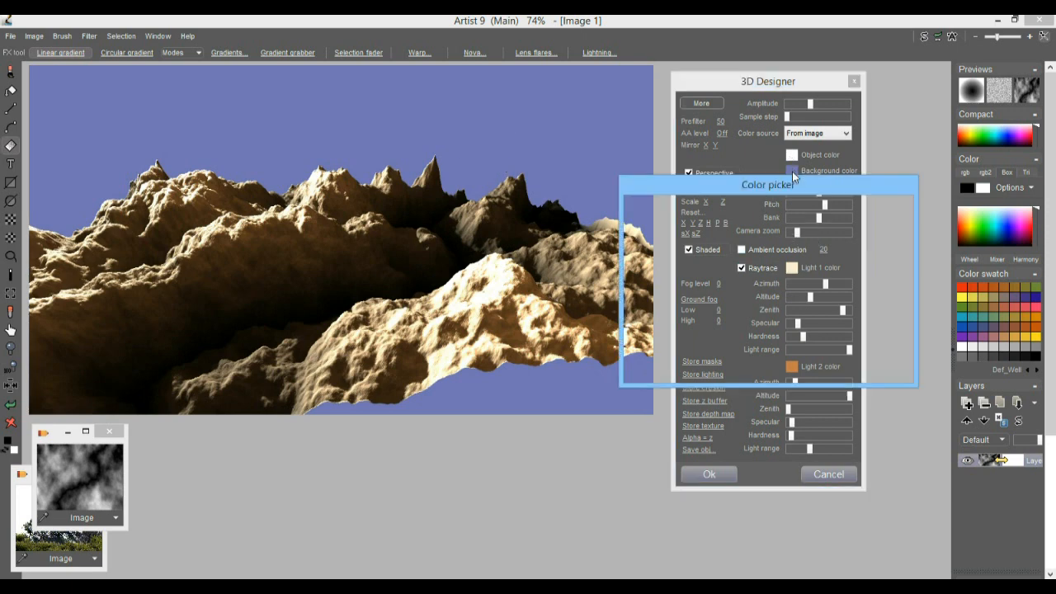
left_click(812, 216)
left_click_drag(785, 229, 713, 331)
left_click(875, 231)
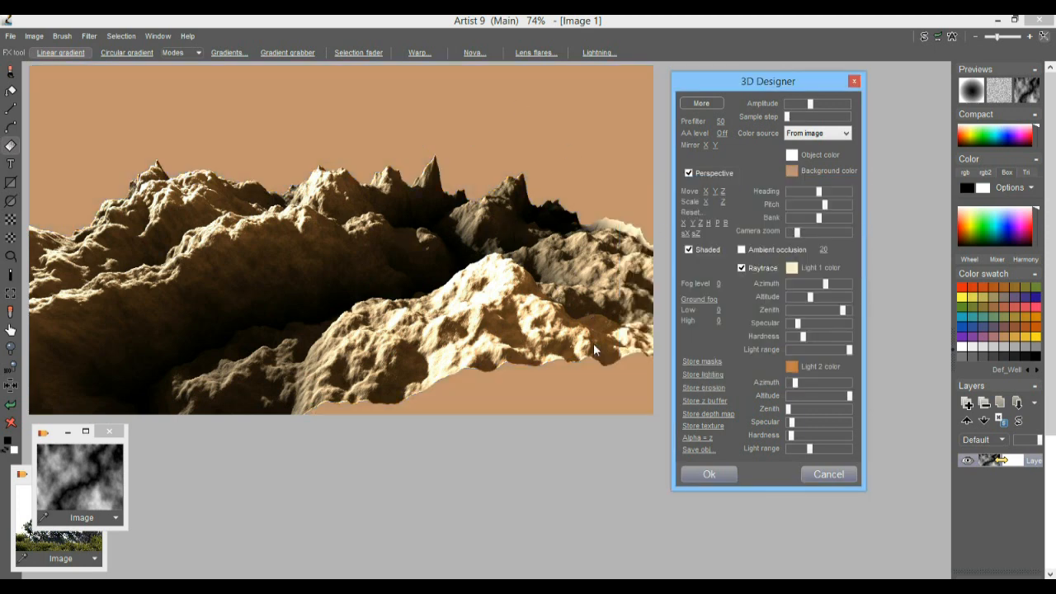
- Slightly reduce light 2's range and reframe the terrain with a higher pitch and greater camera zoom
mouse_move(806, 450)
left_mouse_down()
mouse_move(815, 450)
mouse_move(805, 453)
left_mouse_up()
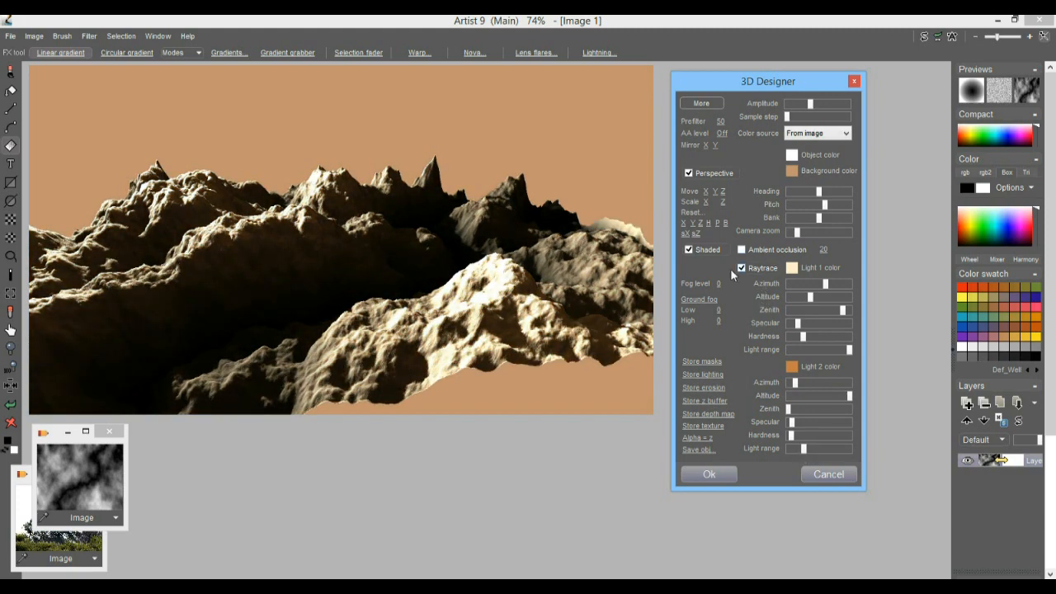
left_click_drag(826, 208, 829, 208)
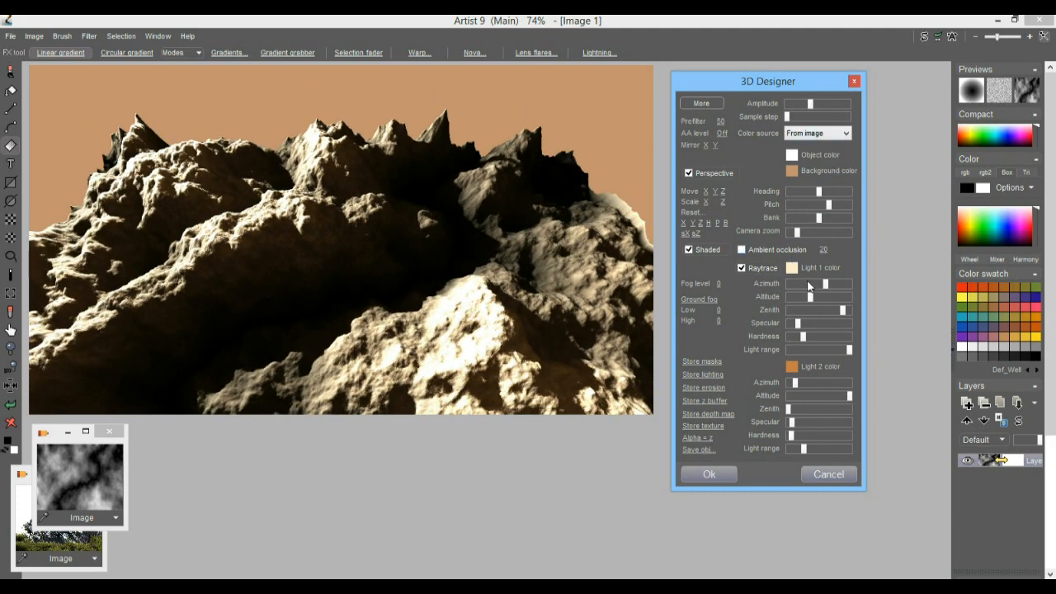
left_click_drag(805, 234, 832, 222)
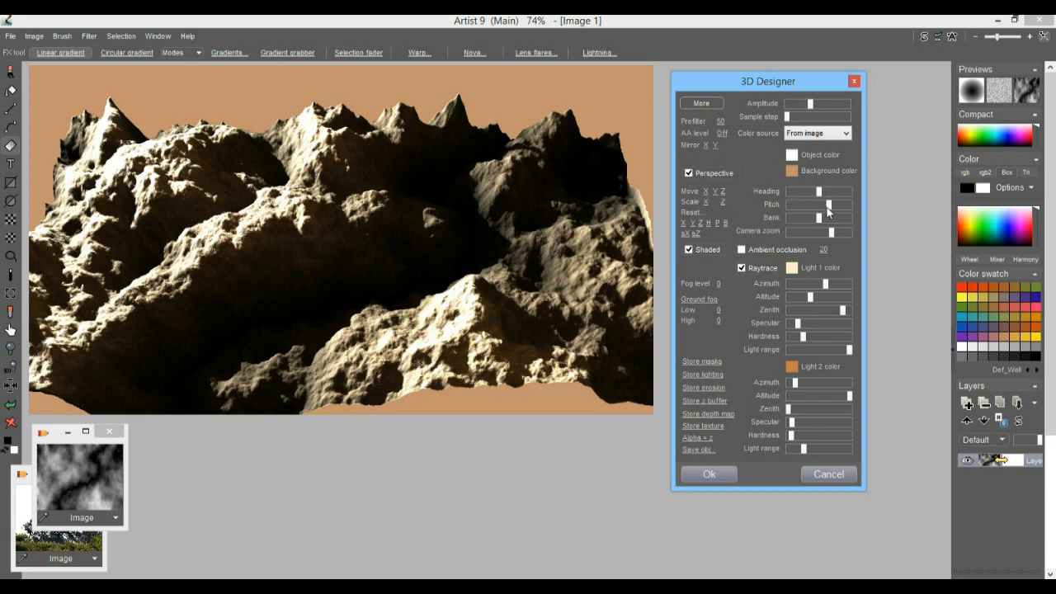
- Lower the terrain's pitch and close 3D Designer without rendering it into the image
left_click_drag(828, 212, 823, 216)
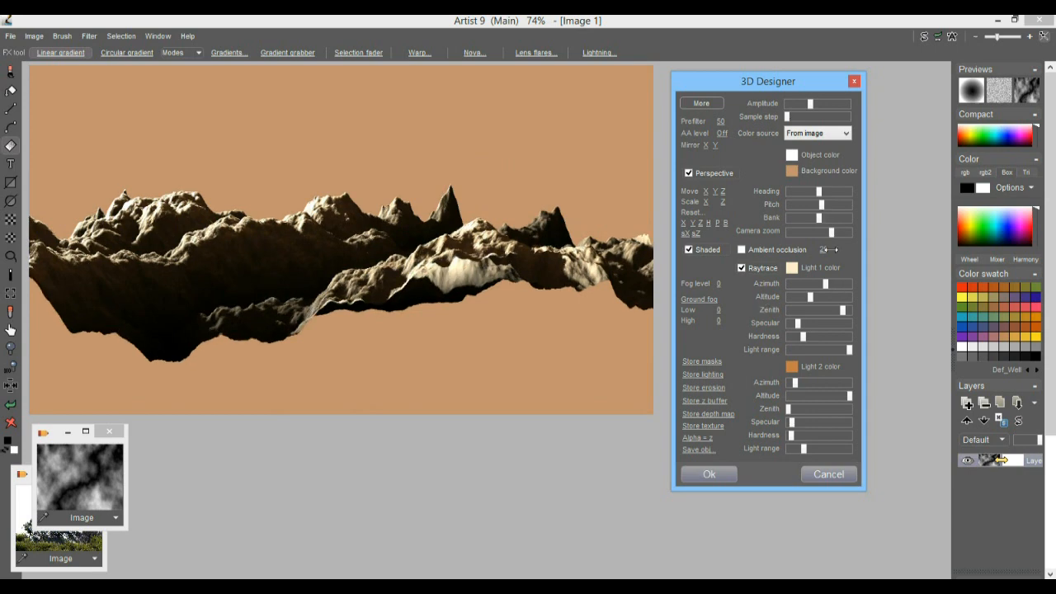
left_click(828, 474)
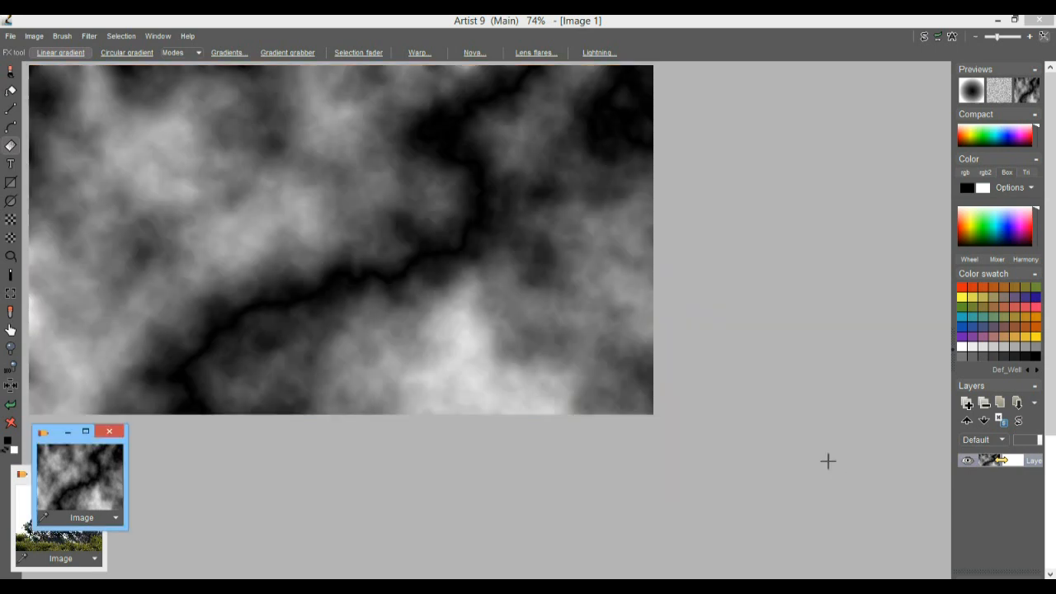
- Choose Airbrush 100, set its opacity to 22 and paint black strokes over the plasma image's lower-right area
left_click(10, 72)
mouse_move(71, 102)
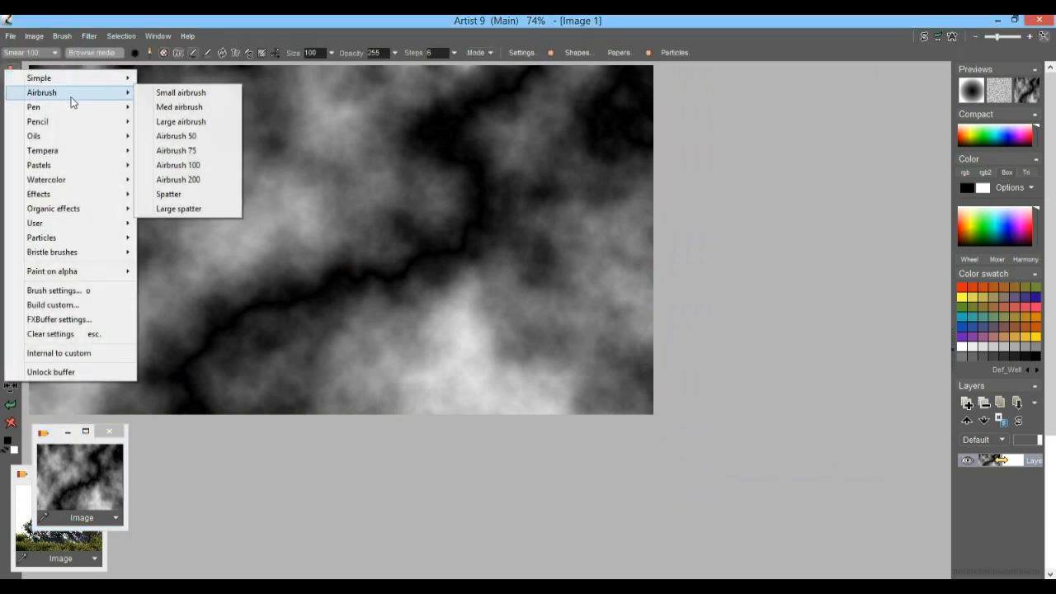
left_click(198, 164)
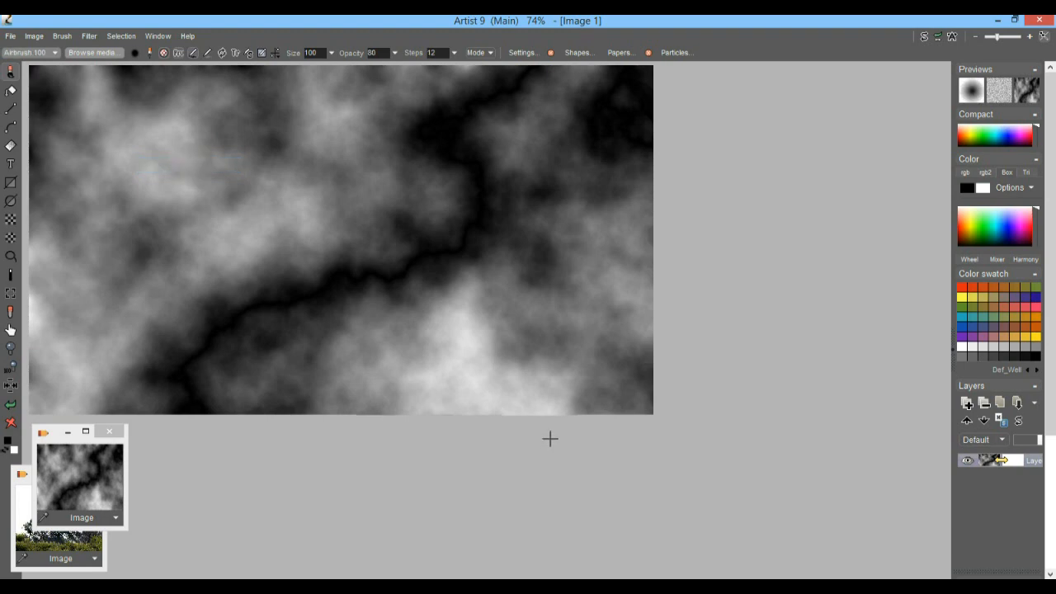
left_click(395, 54)
left_click_drag(340, 70, 325, 72)
mouse_move(471, 380)
left_mouse_down()
mouse_move(629, 405)
mouse_move(403, 427)
mouse_move(474, 405)
mouse_move(283, 363)
mouse_move(451, 333)
mouse_move(512, 347)
mouse_move(283, 388)
mouse_move(528, 305)
mouse_move(622, 306)
mouse_move(481, 434)
left_mouse_up()
mouse_move(479, 347)
left_mouse_down()
mouse_move(532, 412)
mouse_move(421, 356)
mouse_move(372, 361)
mouse_move(361, 331)
mouse_move(405, 305)
mouse_move(539, 314)
left_mouse_up()
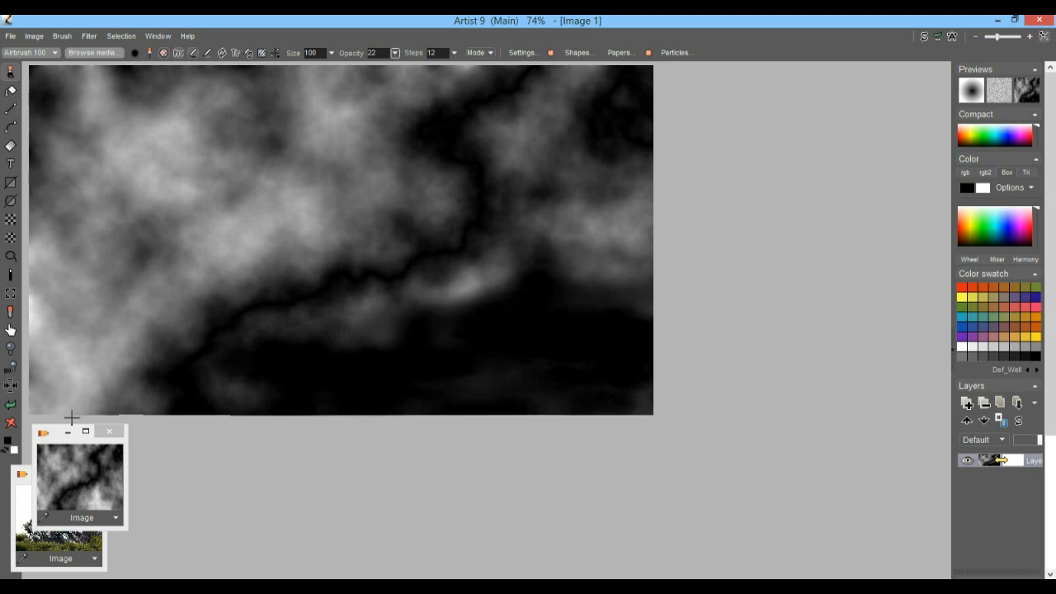
- Undo the last few airbrush strokes and paint a new dark stroke along the plasma image's lower edge
left_click(12, 405)
left_click(12, 405)
left_click(12, 405)
left_click(12, 406)
mouse_move(235, 406)
left_mouse_down()
mouse_move(251, 429)
mouse_move(800, 385)
mouse_move(234, 288)
mouse_move(506, 289)
mouse_move(662, 374)
mouse_move(422, 303)
mouse_move(476, 450)
mouse_move(766, 418)
left_mouse_up()
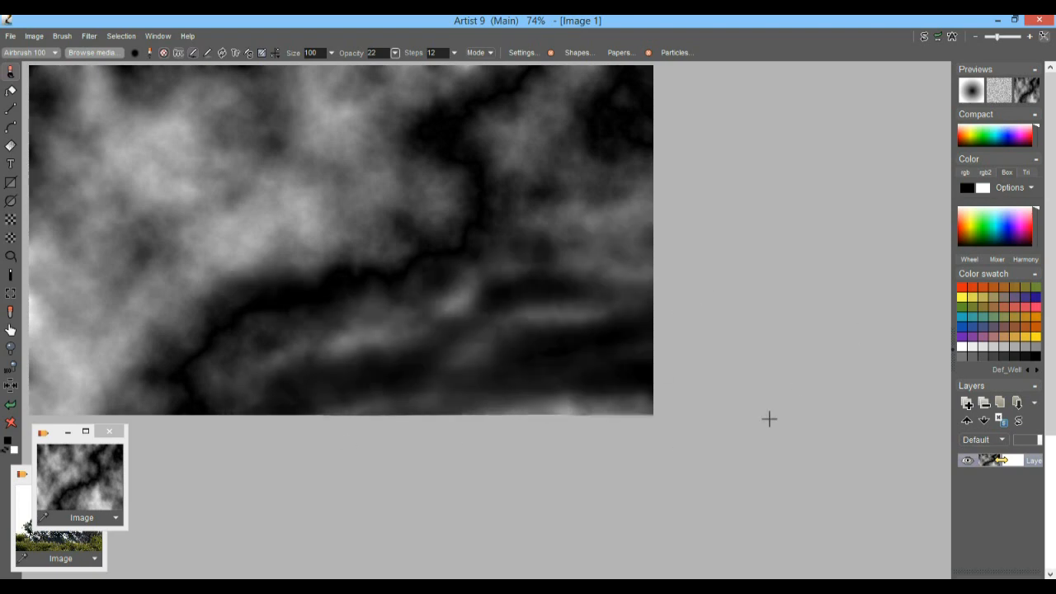
- Scrub back through the airbrush strokes with Interactive undo, restore part of them and close it
left_click(938, 38)
mouse_move(976, 76)
left_mouse_down()
mouse_move(907, 82)
mouse_move(930, 77)
mouse_move(957, 92)
mouse_move(939, 96)
left_mouse_up()
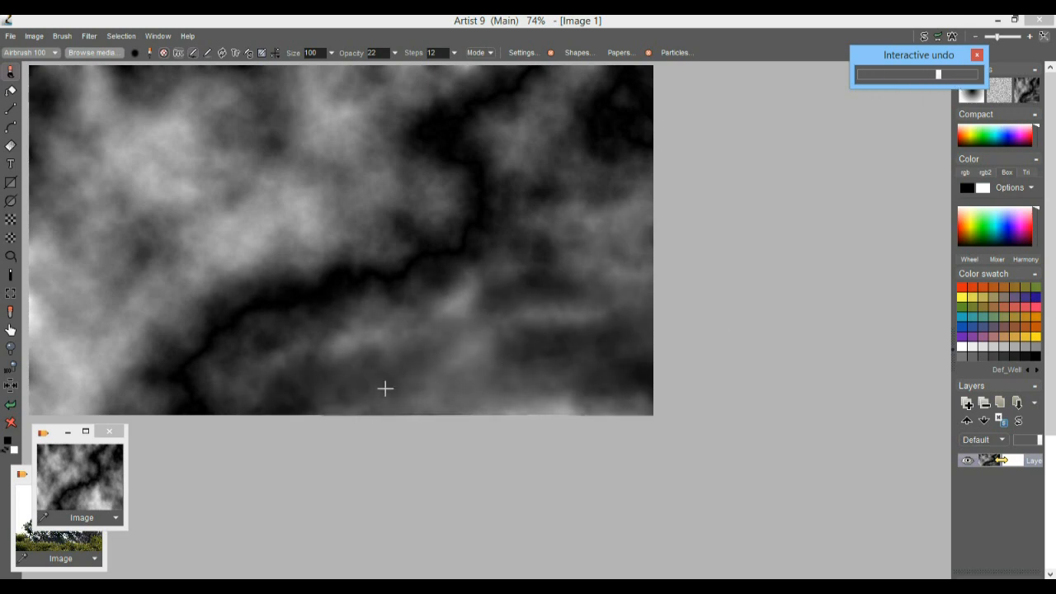
left_click_drag(937, 74, 961, 74)
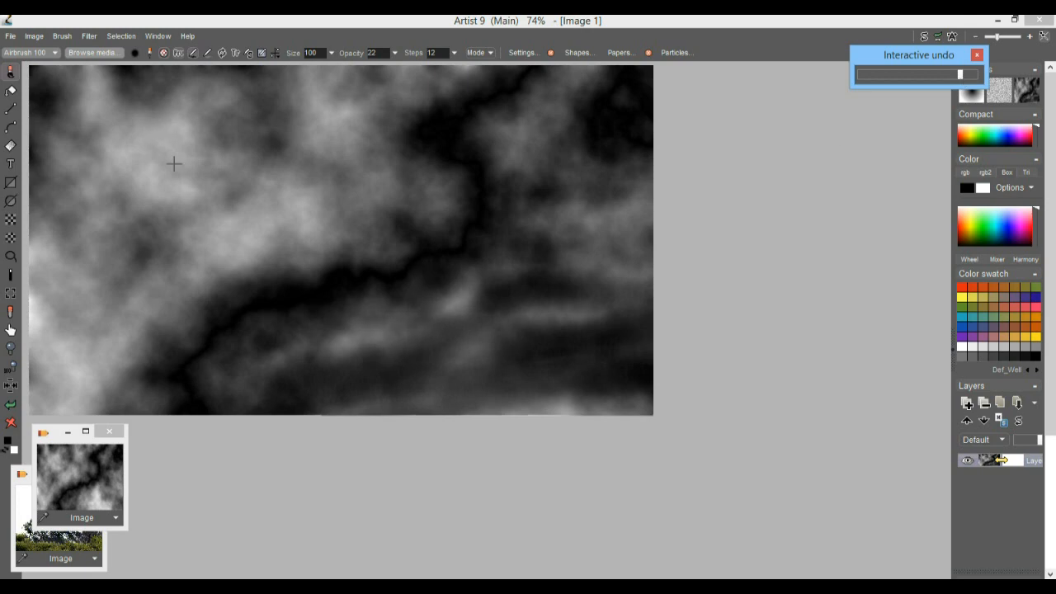
left_click(727, 21)
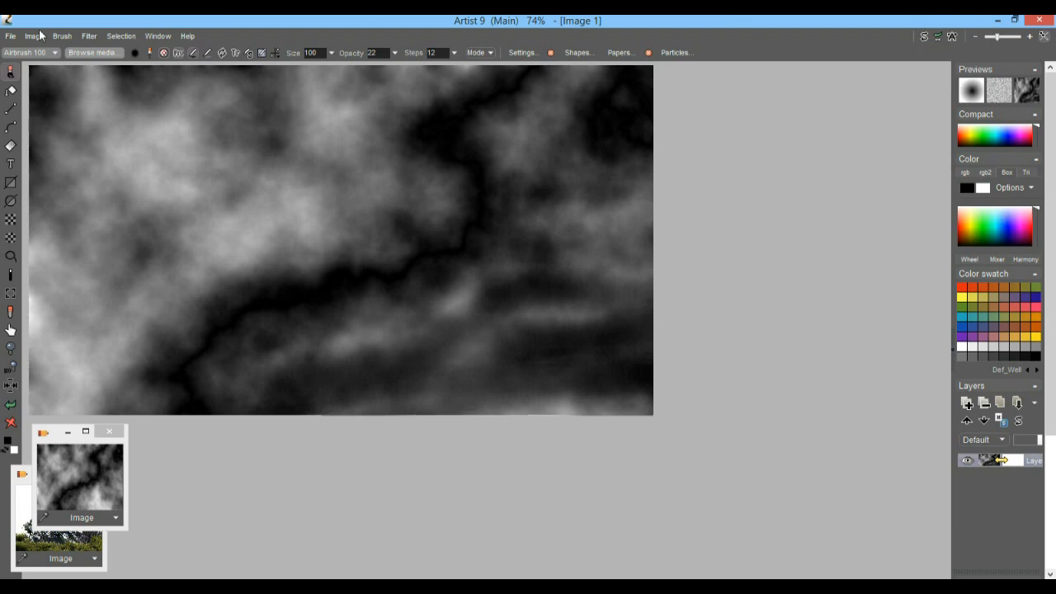
- Reopen 3D Designer on the darkened plasma, beside the image, slightly raise the terrain's pitch and increase light 2's range
left_click(89, 37)
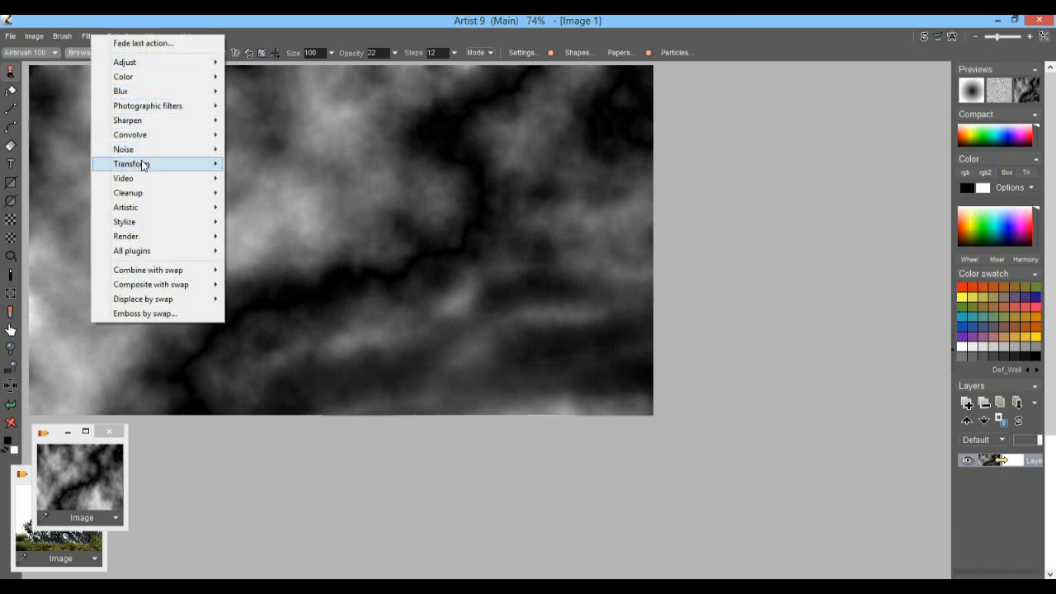
mouse_move(141, 163)
left_click(304, 221)
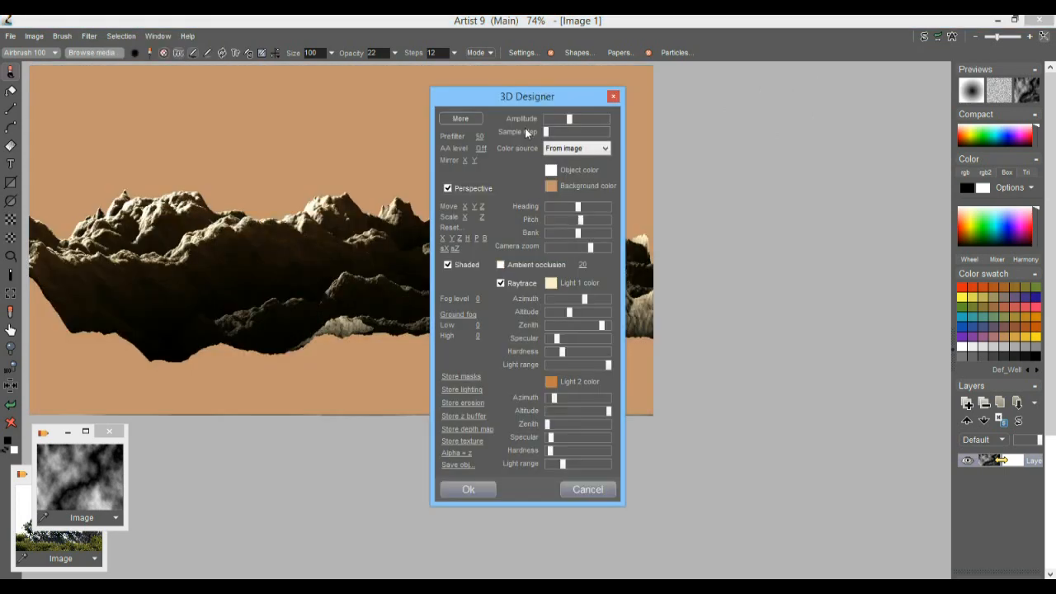
left_click_drag(471, 97, 806, 123)
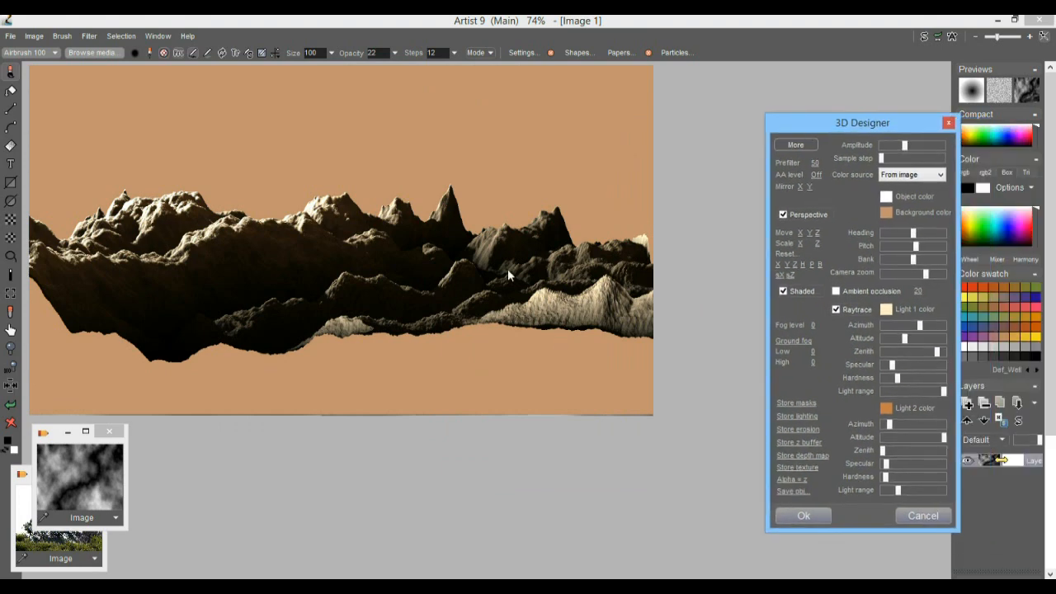
left_click_drag(879, 130, 806, 101)
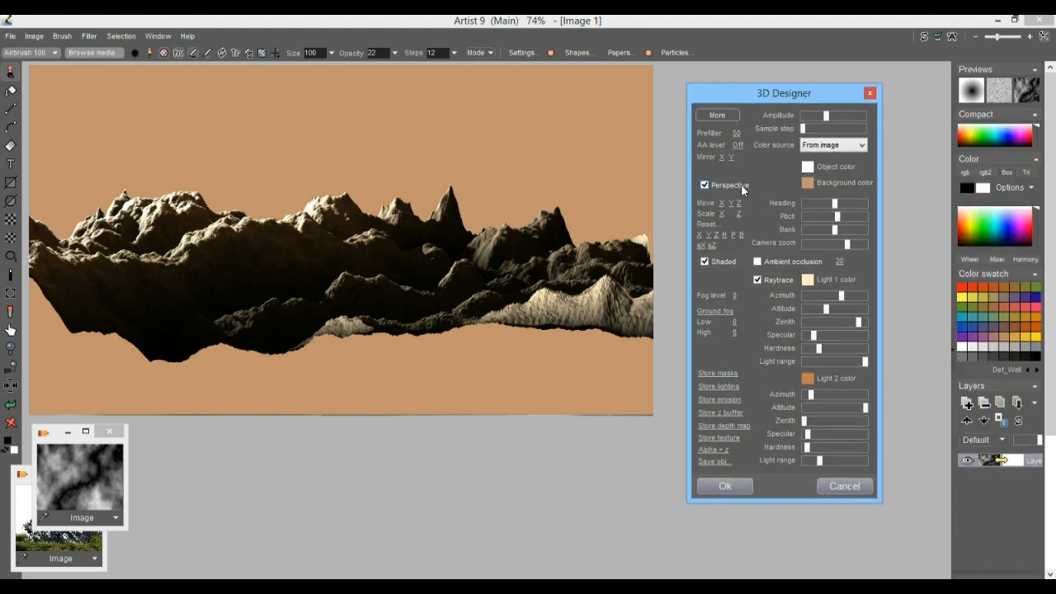
left_click_drag(837, 217, 841, 218)
left_click_drag(819, 460, 830, 461)
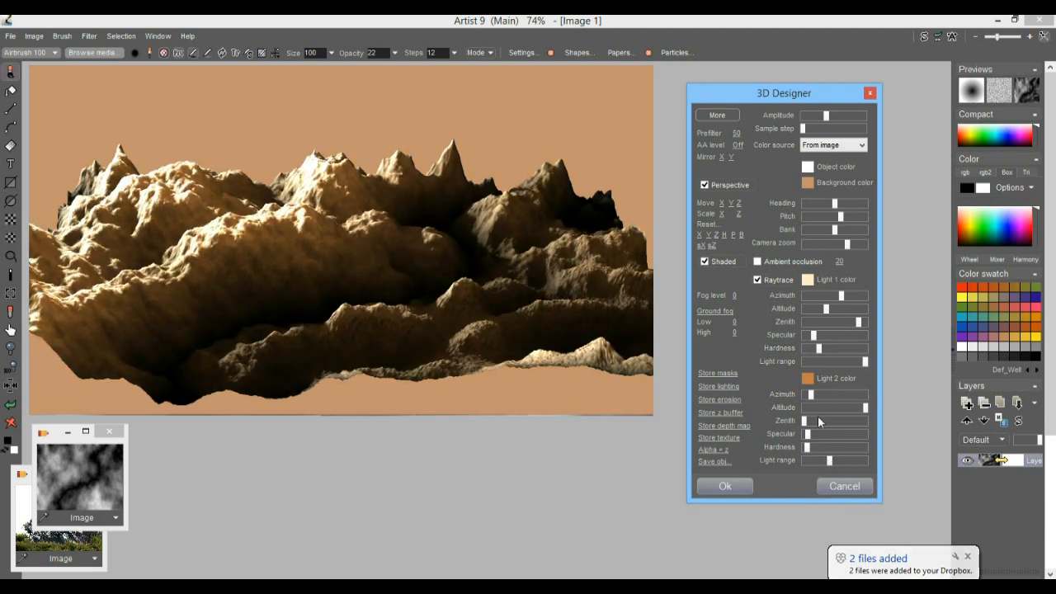
- Show the additional 3D Designer options and raise the terrain's erosion to near maximum
left_click(716, 113)
left_click_drag(822, 95, 799, 80)
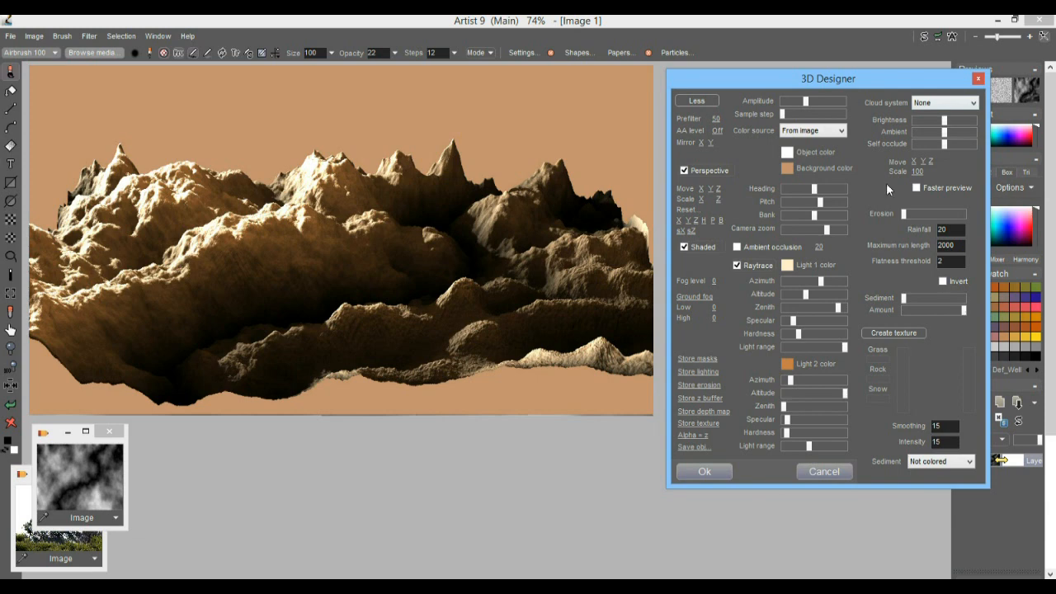
left_click(943, 217)
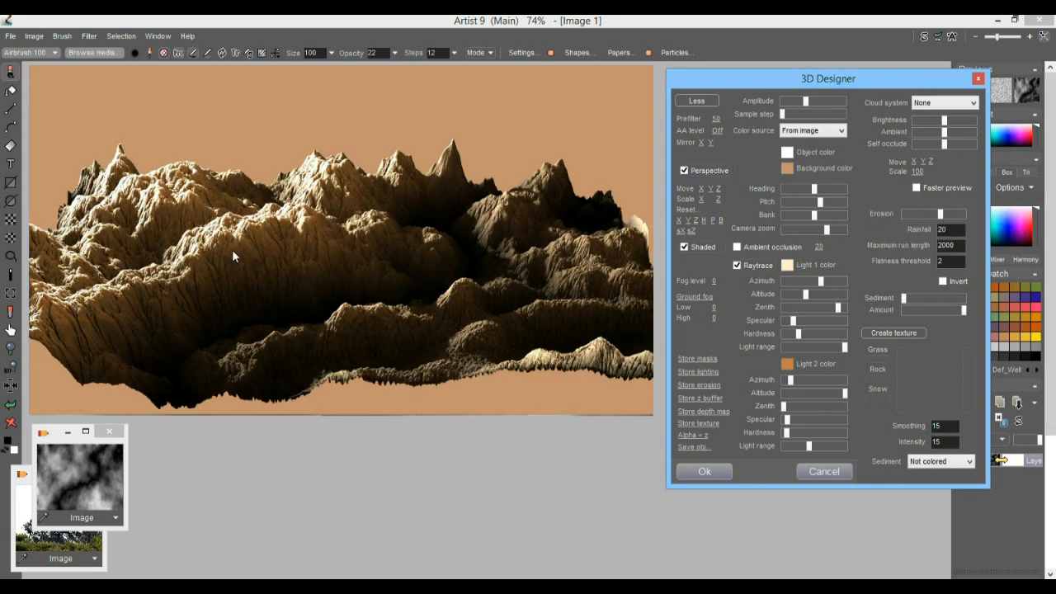
left_click(960, 216)
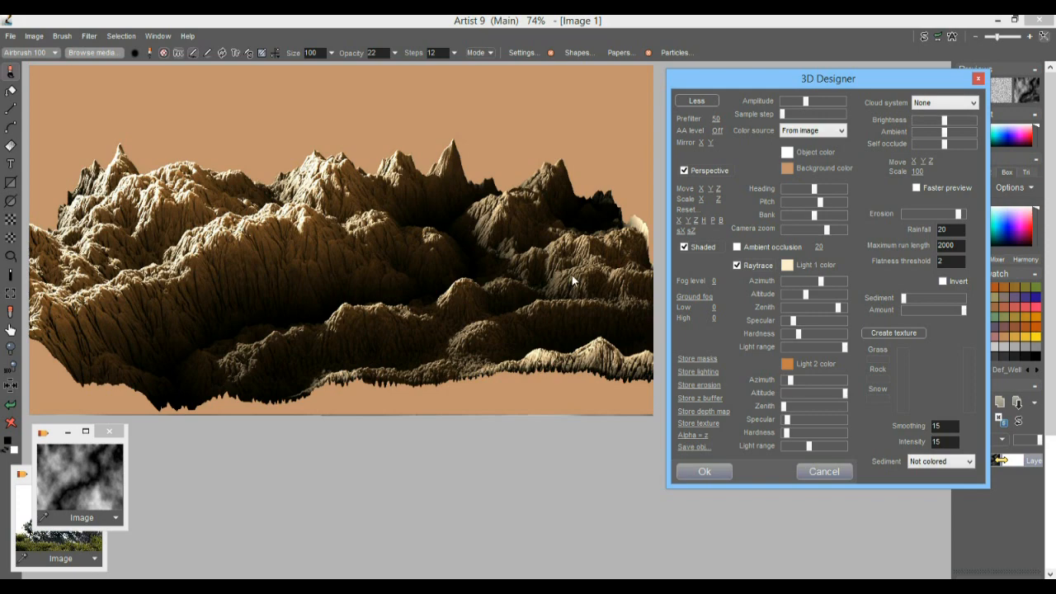
- Move the terrain closer along Z, raise its sediment to near maximum and slightly reduce the sediment amount
left_click_drag(720, 191, 615, 256)
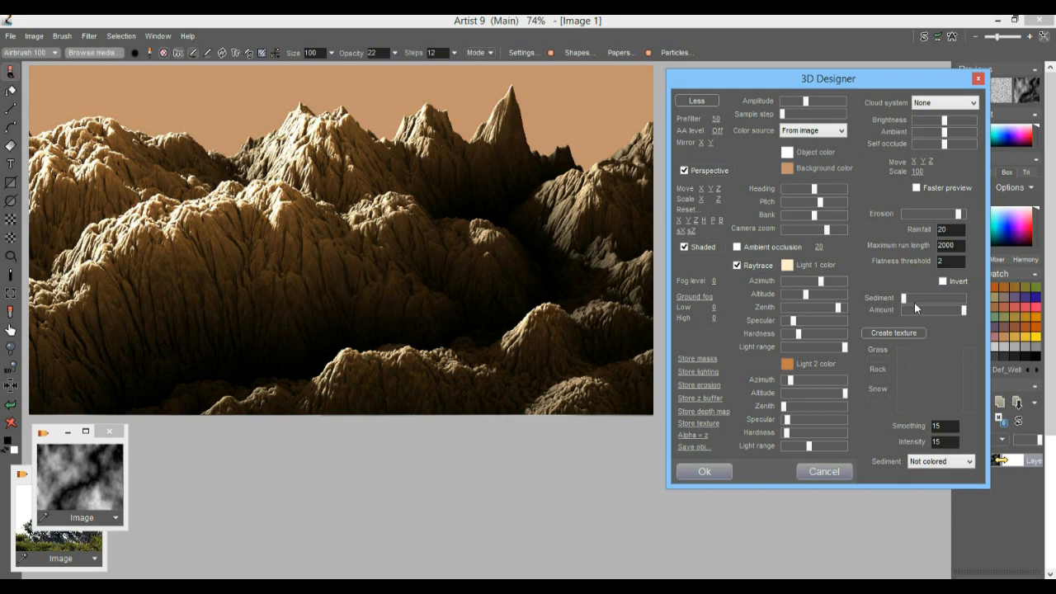
left_click_drag(907, 299, 961, 299)
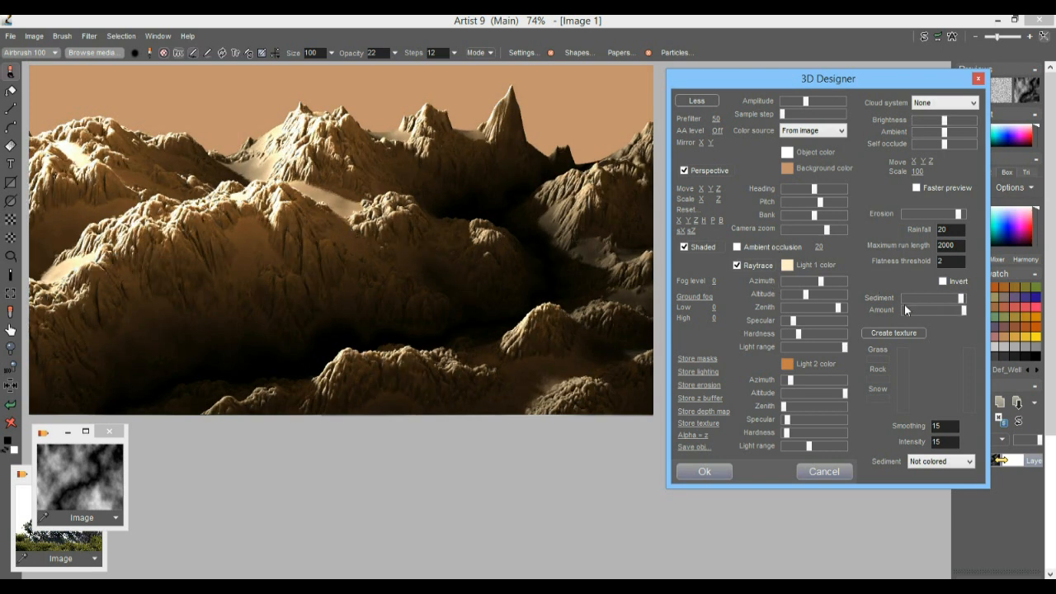
mouse_move(961, 312)
left_mouse_down()
mouse_move(938, 313)
mouse_move(961, 312)
left_mouse_up()
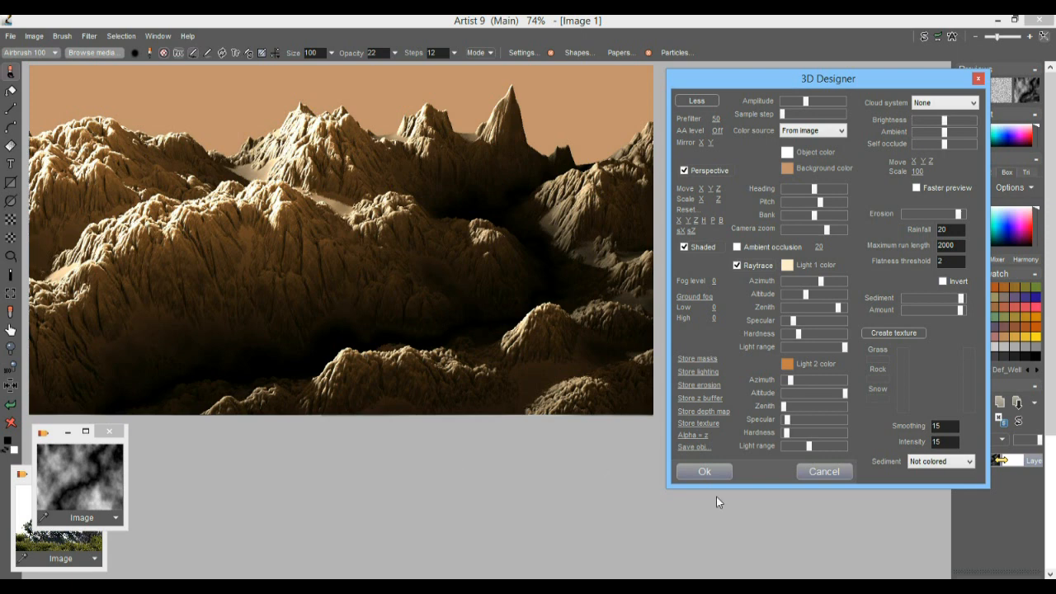
- Store the terrain's texture and create a new grass, rock and snow texture that replaces the swap image
left_click(712, 424)
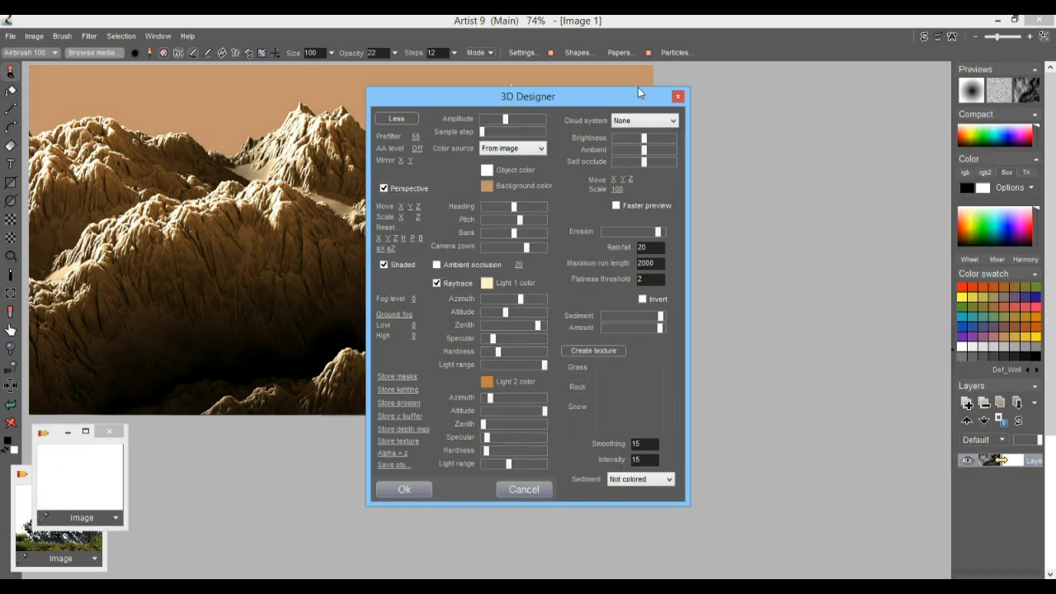
left_click_drag(614, 94, 900, 120)
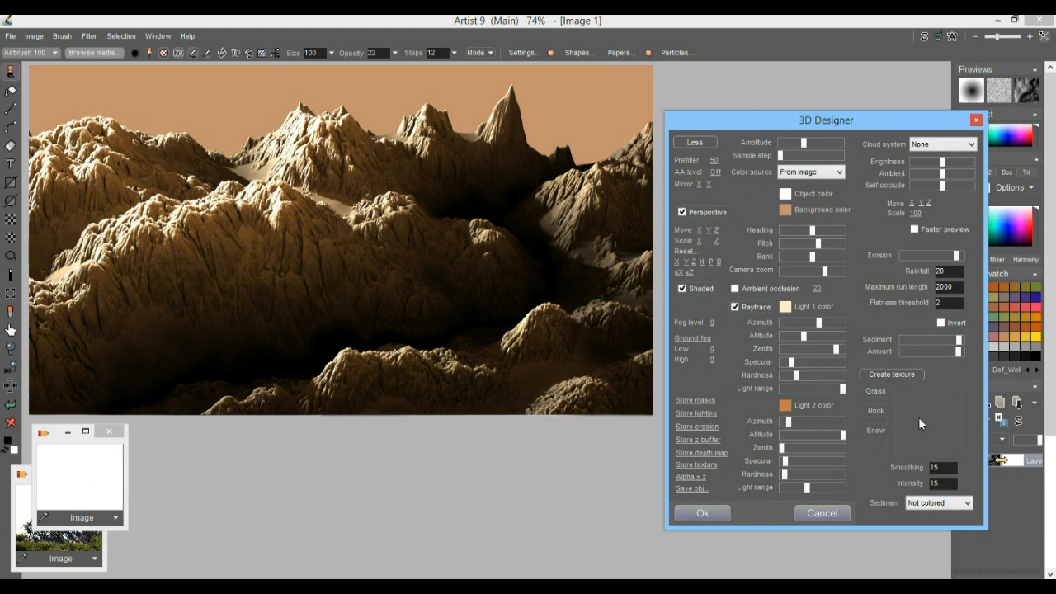
left_click(896, 374)
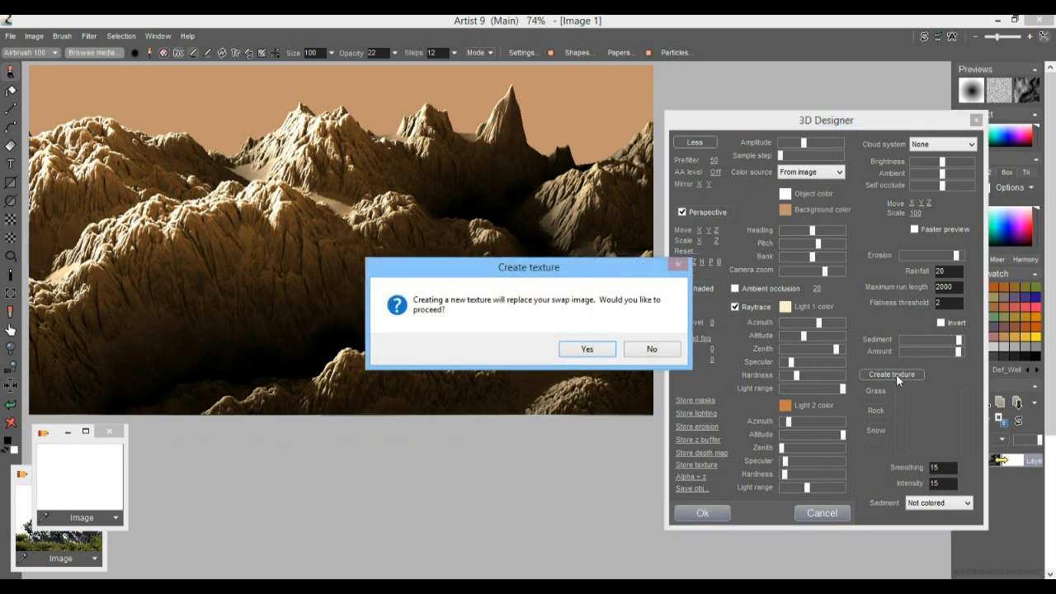
left_click(594, 349)
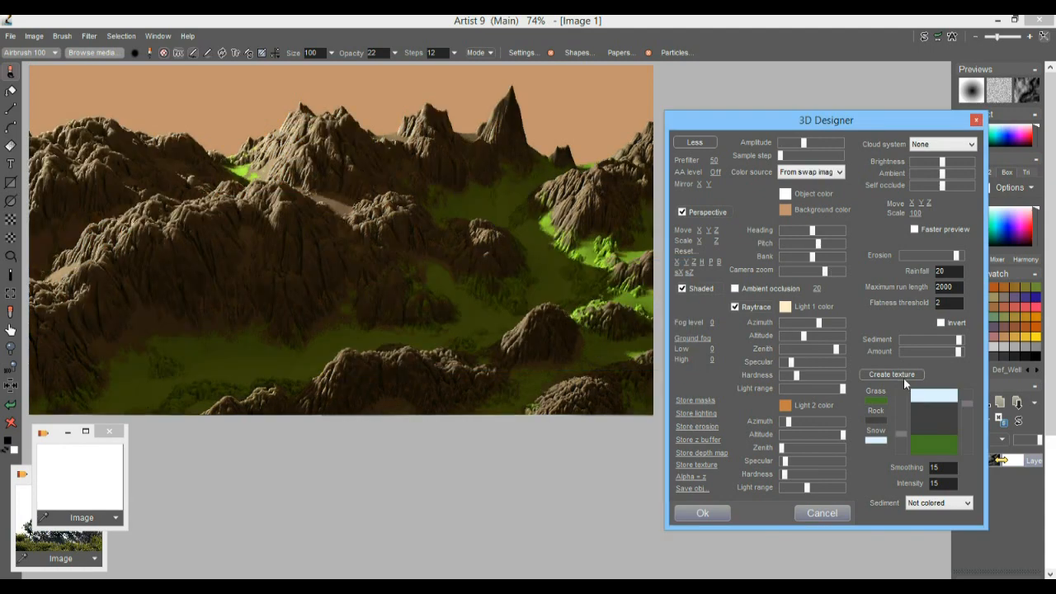
- Lower the texture's snow and grass boundaries and color the sediment as Snow
left_click_drag(970, 404, 972, 431)
mouse_move(901, 434)
left_mouse_down()
mouse_move(902, 417)
mouse_move(905, 444)
left_mouse_up()
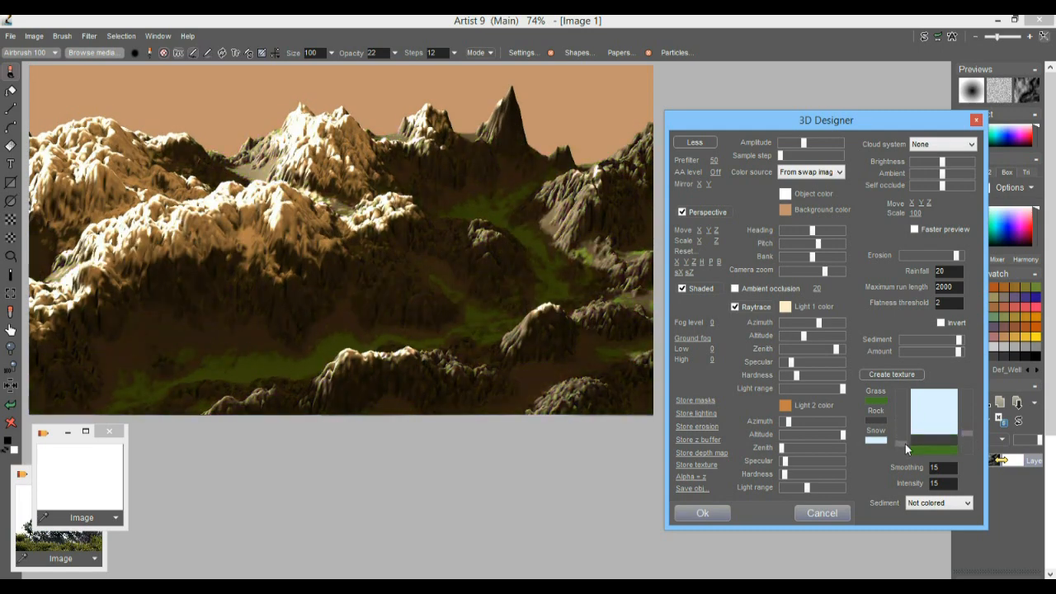
left_click(946, 506)
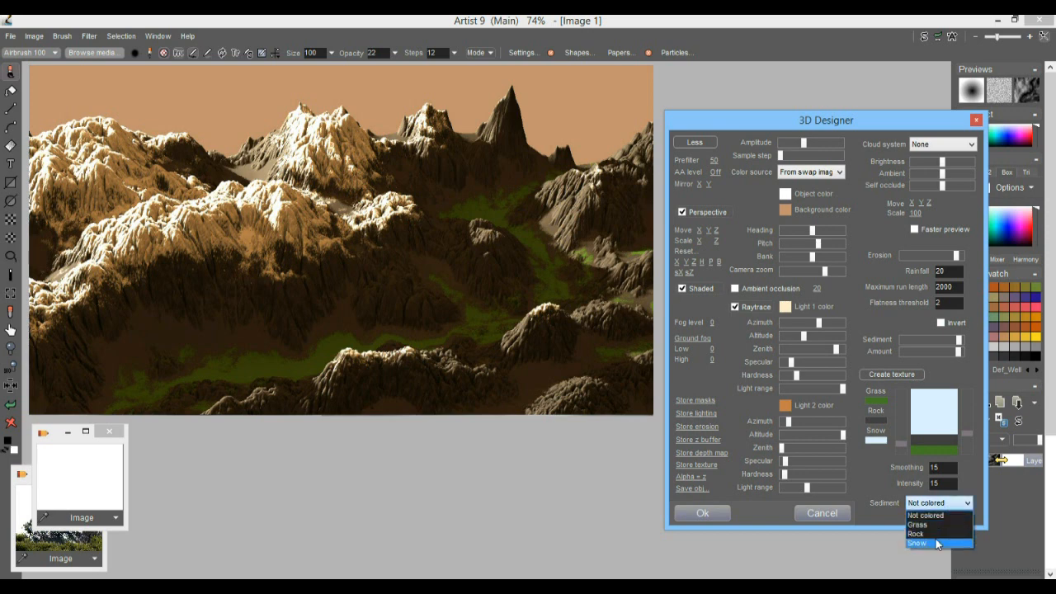
left_click(937, 544)
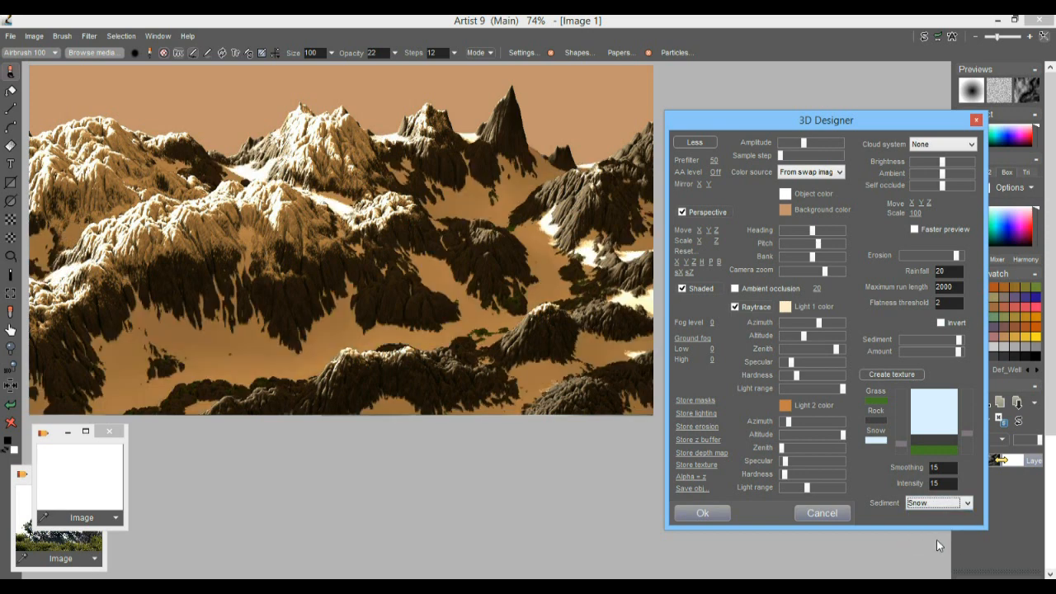
left_click_drag(968, 430, 980, 453)
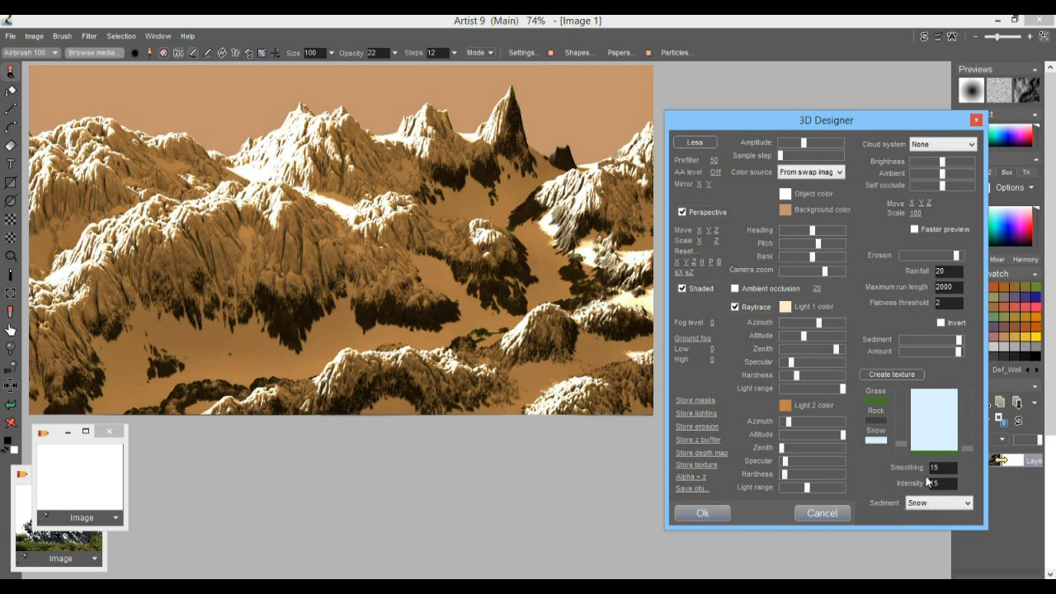
- Set the texture's smoothing and intensity to 2 and raise the snow boundary slightly
left_click_drag(946, 467, 930, 467)
type("2")
key("Tab")
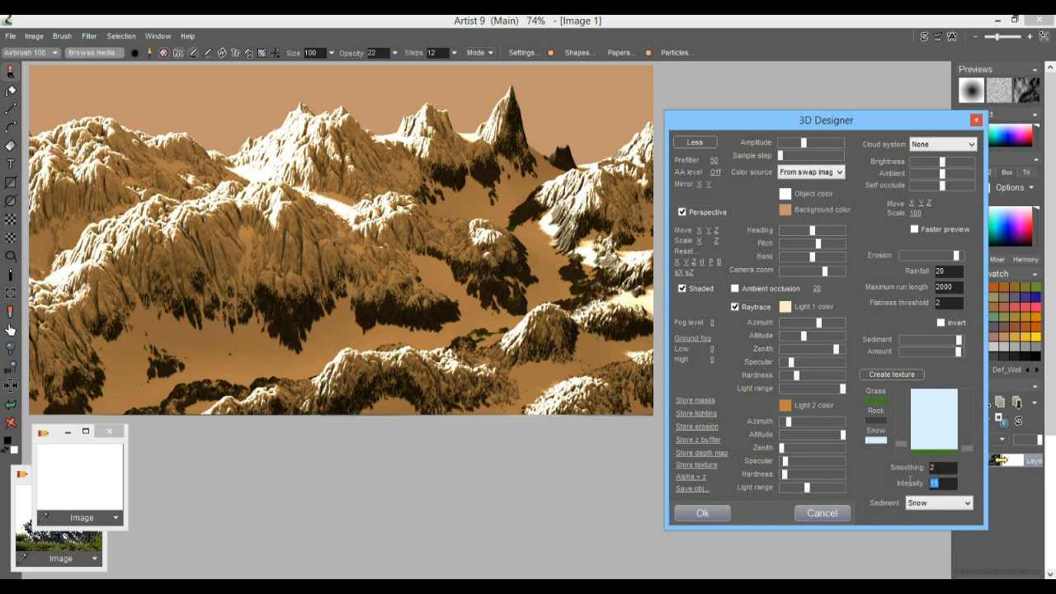
type("2")
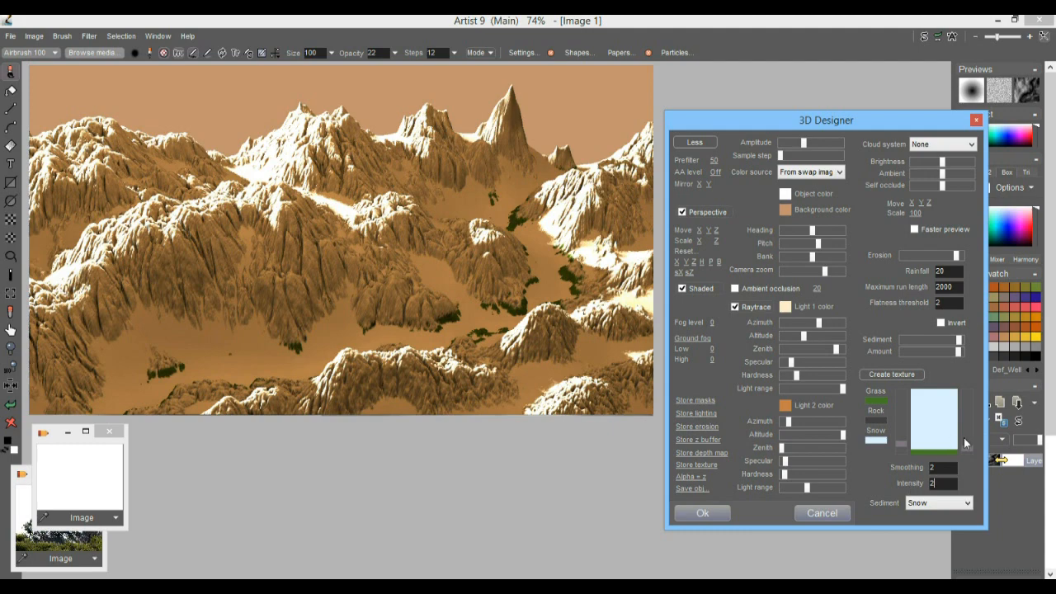
left_click_drag(969, 449, 972, 443)
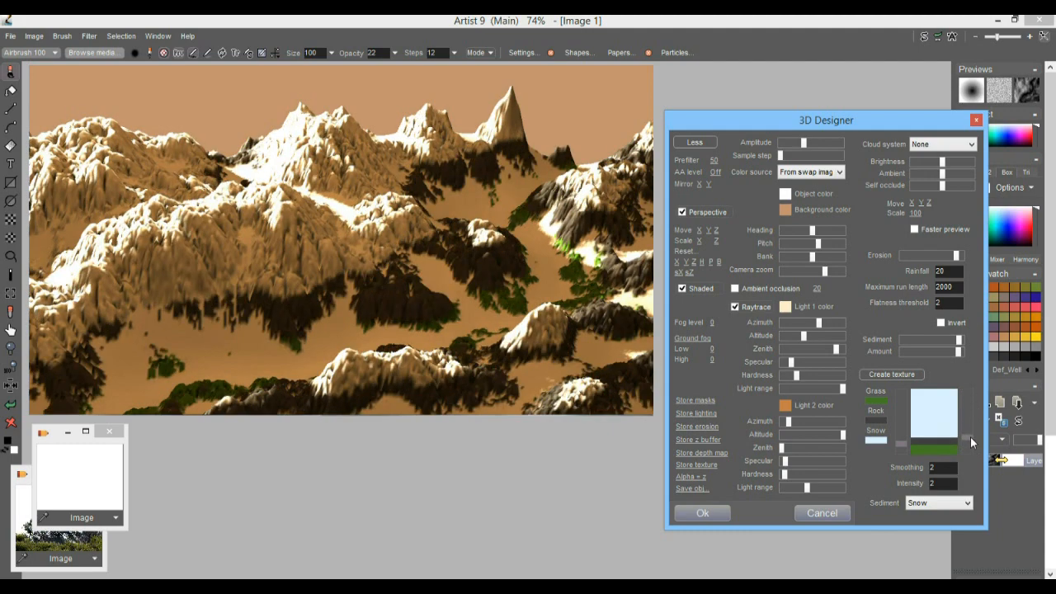
- Change the texture's grass color to an orange-brown
left_click(882, 402)
left_click_drag(878, 252, 876, 260)
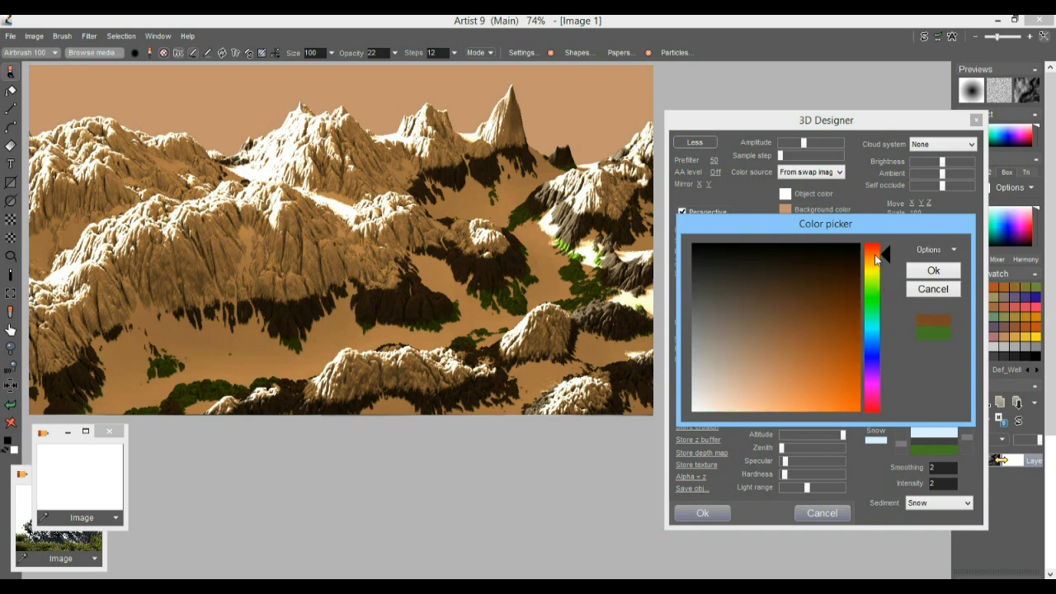
left_click_drag(785, 316, 810, 348)
left_click(933, 271)
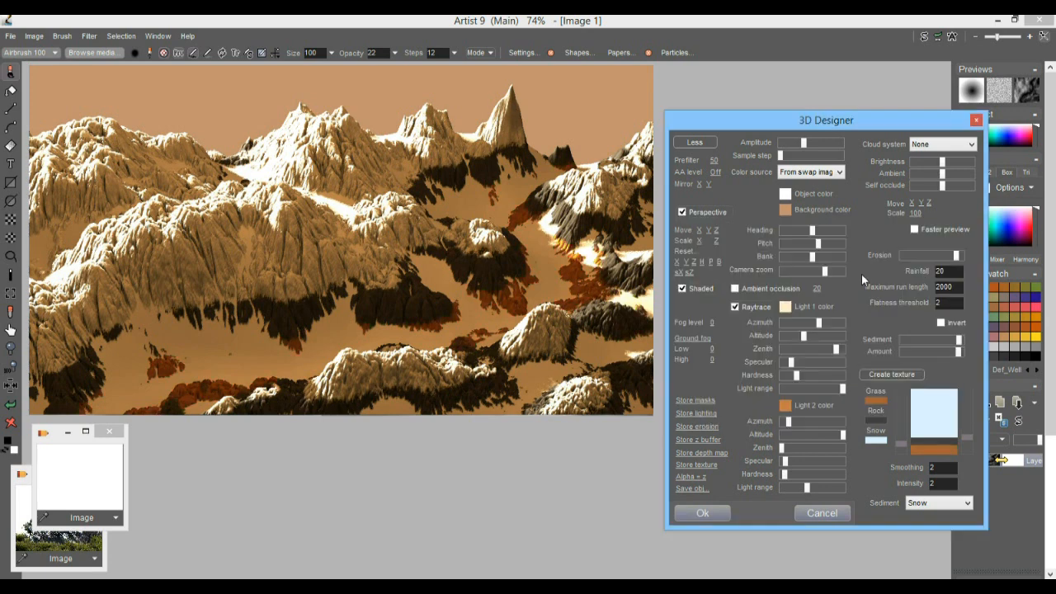
- Try a texture smoothing of 22 and raise it to 44
left_click_drag(943, 484, 901, 466)
type("22")
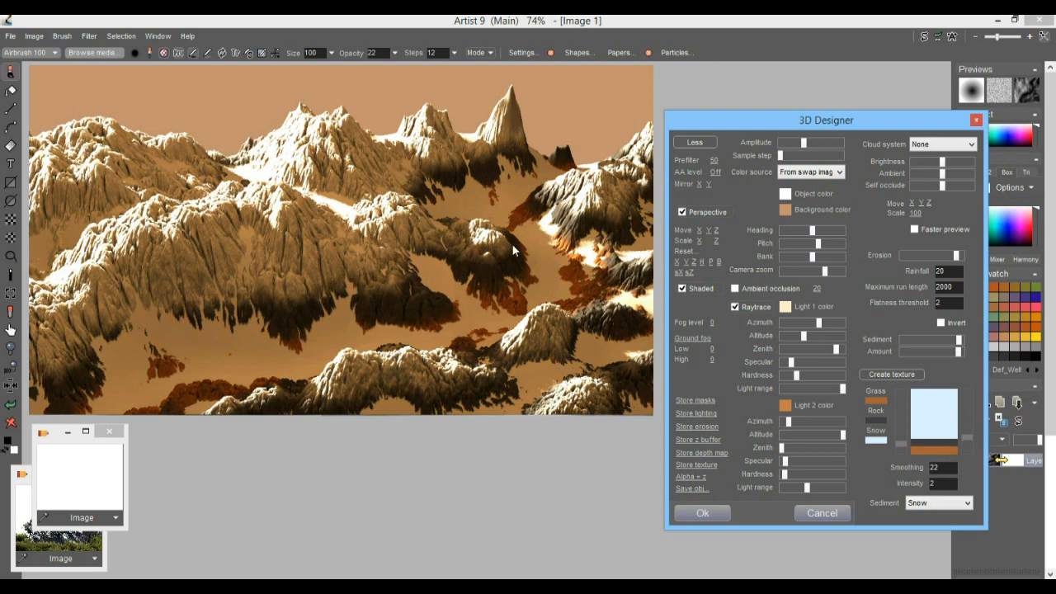
left_click_drag(951, 468, 879, 464)
type("44")
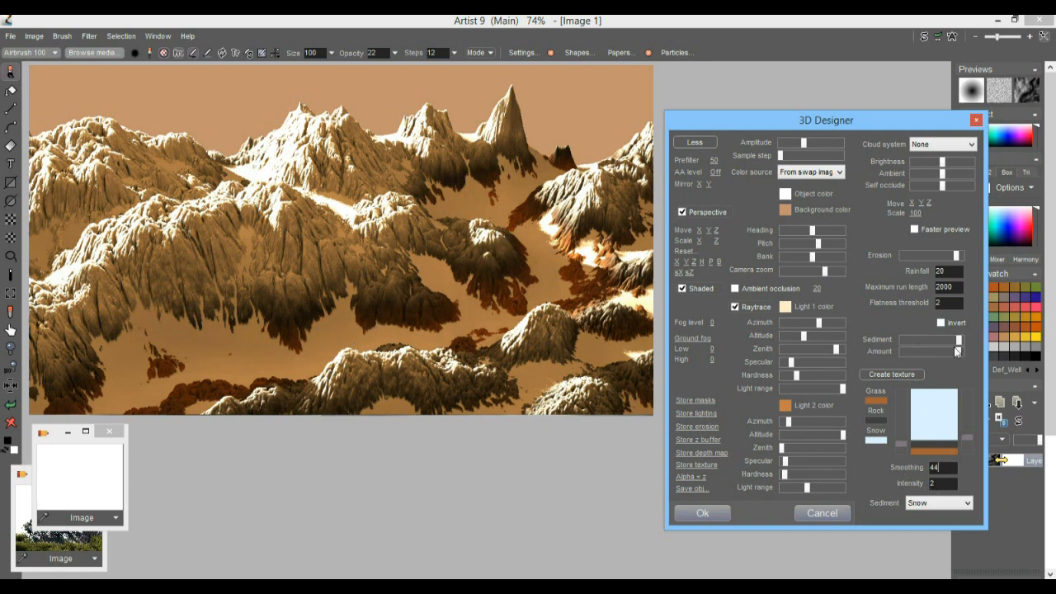
- Slightly reduce the terrain's sediment, sediment amount and erosion
mouse_move(958, 340)
left_mouse_down()
mouse_move(902, 340)
mouse_move(953, 339)
left_mouse_up()
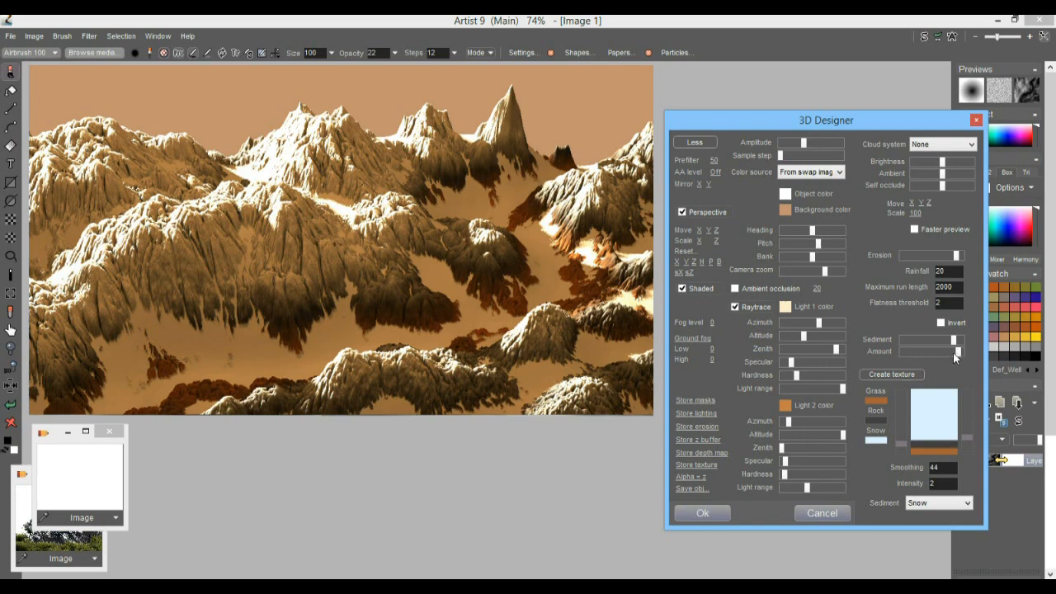
left_click_drag(958, 352, 948, 351)
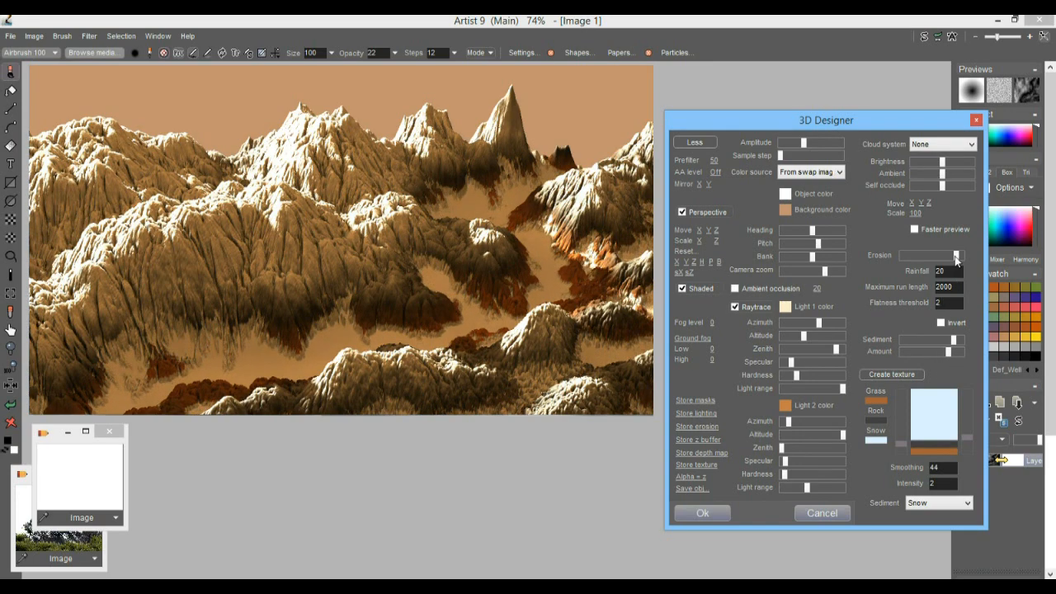
left_click_drag(956, 255, 943, 256)
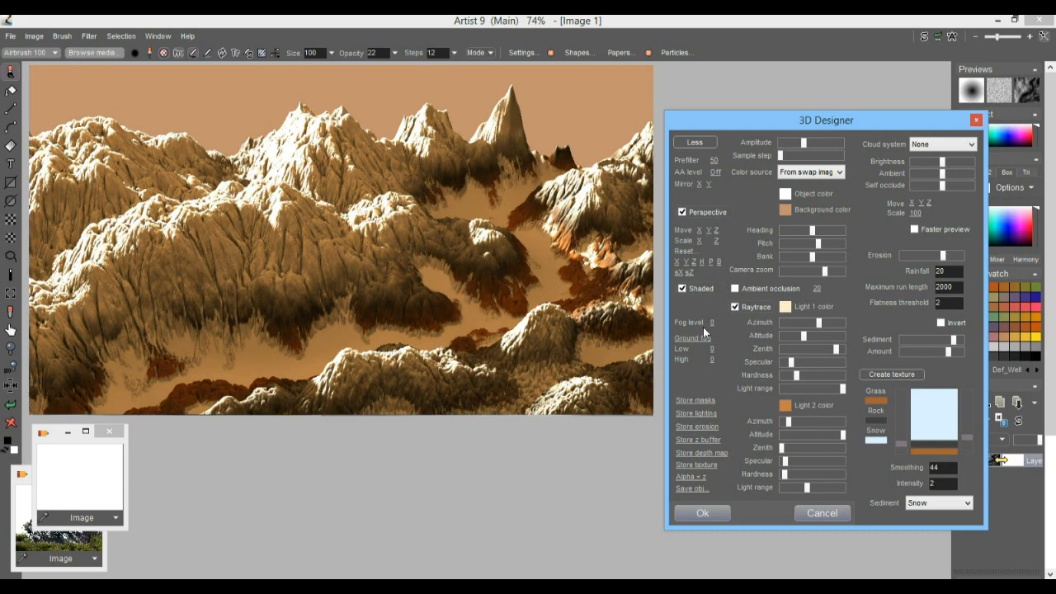
- Set the fog level to 0.357 and reframe the terrain with a lower camera zoom and a farther Z position
left_click_drag(715, 323, 817, 319)
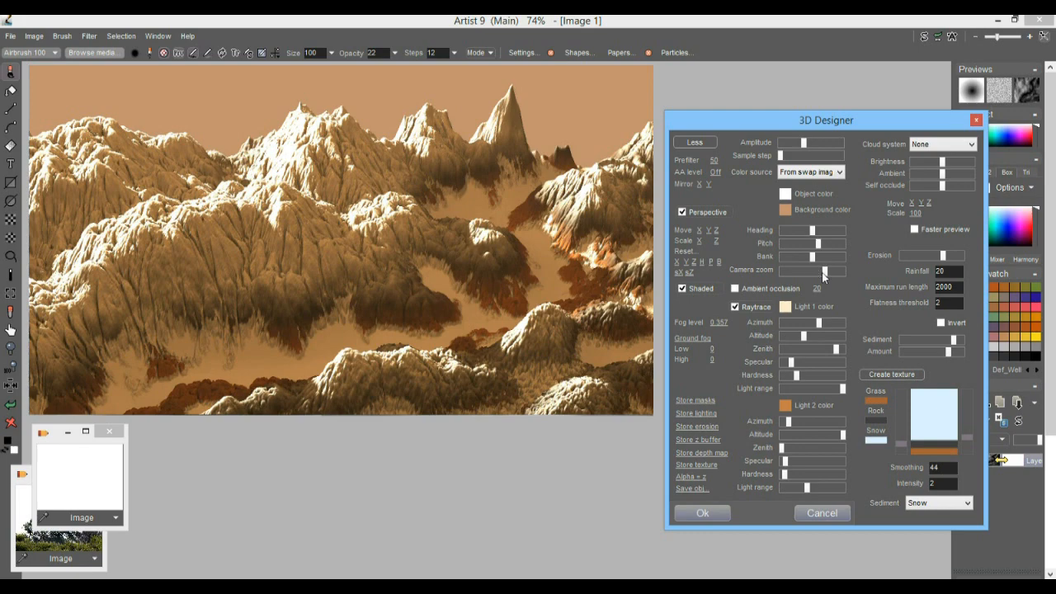
left_click_drag(823, 271, 800, 281)
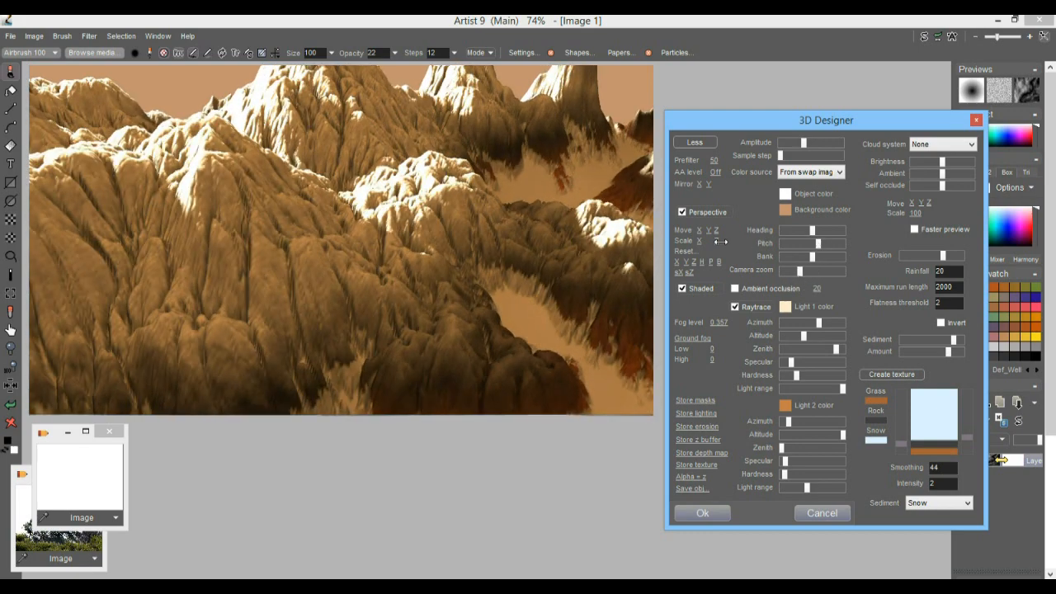
left_click_drag(718, 232, 1019, 234)
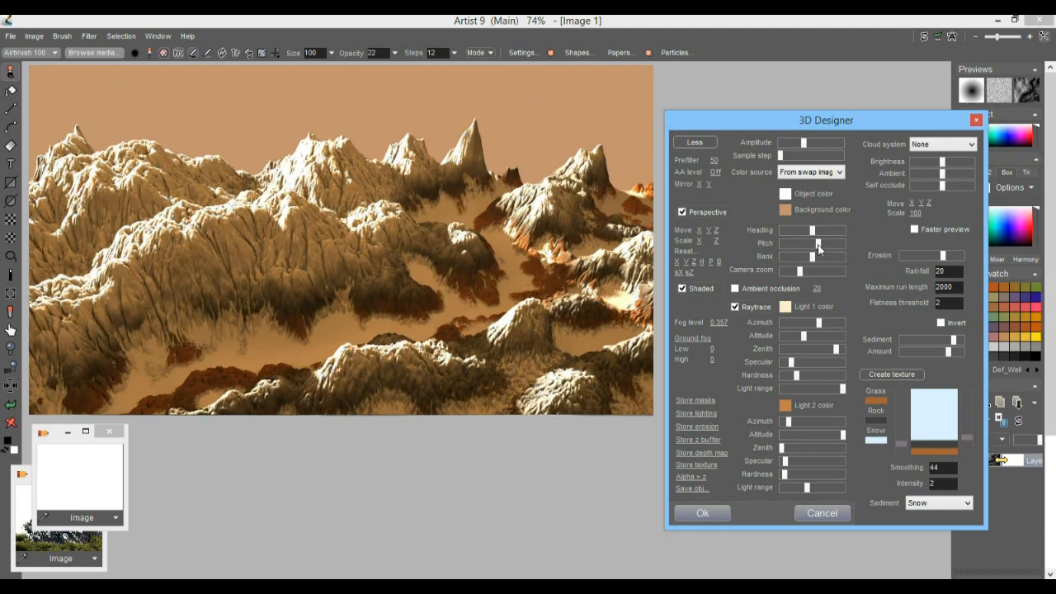
left_click_drag(717, 232, 804, 273)
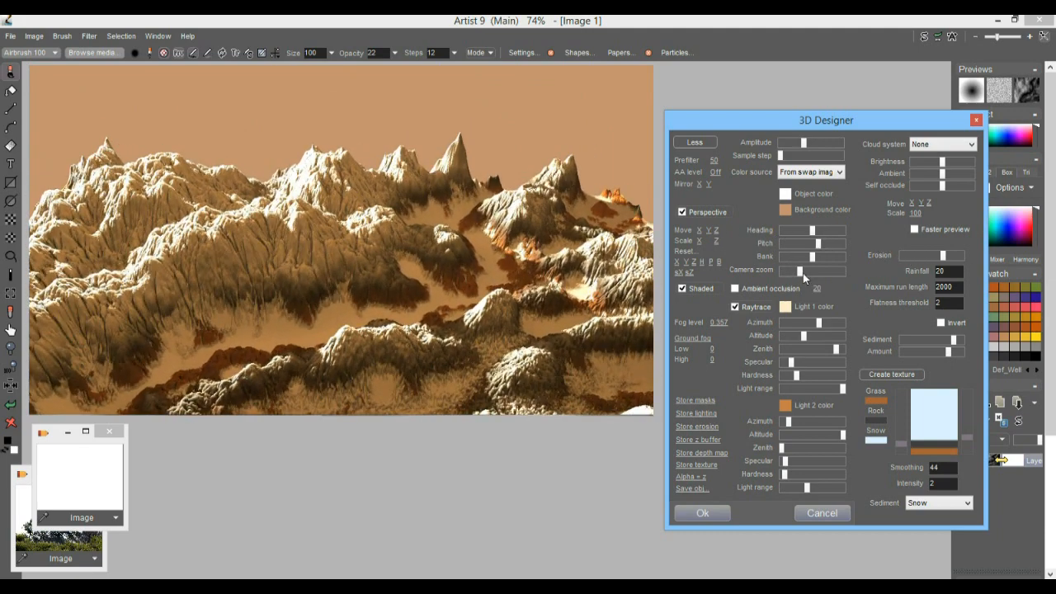
mouse_move(803, 143)
left_mouse_down()
mouse_move(756, 149)
mouse_move(804, 162)
left_mouse_up()
- Set the ground fog to non linear with a high value of 72
left_click(697, 339)
left_click(748, 375)
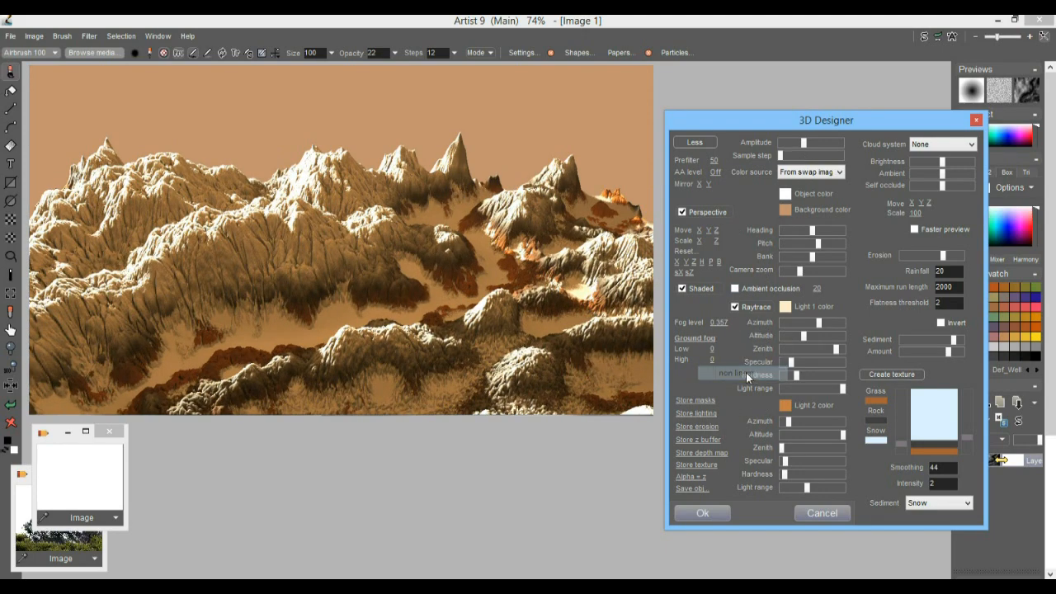
left_click_drag(720, 360, 810, 367)
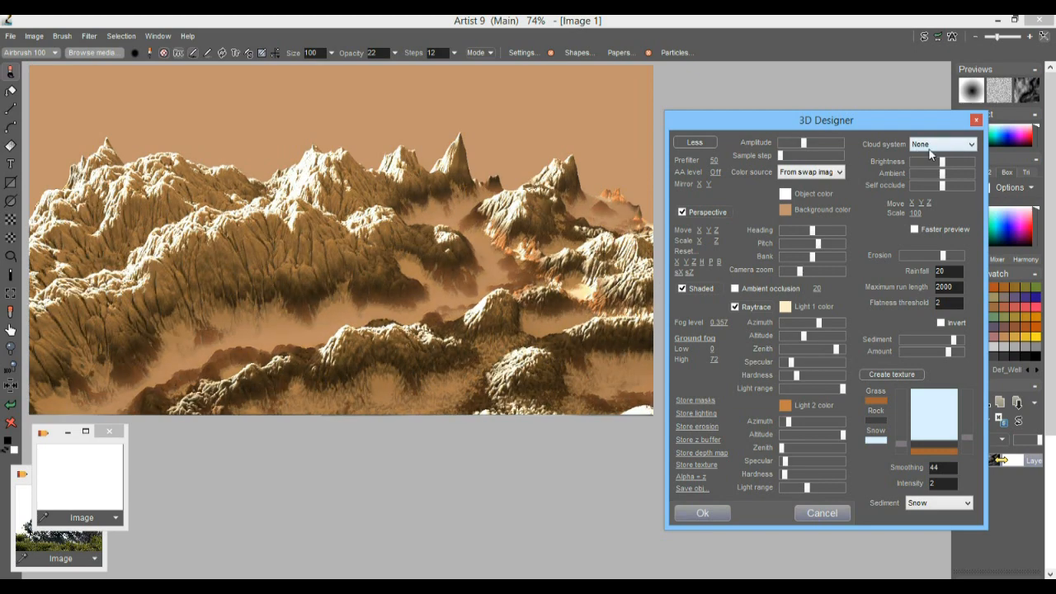
- Try the Sky_Puffies.cld cloud system with reduced brightness, ambient and self occlude
left_click(933, 146)
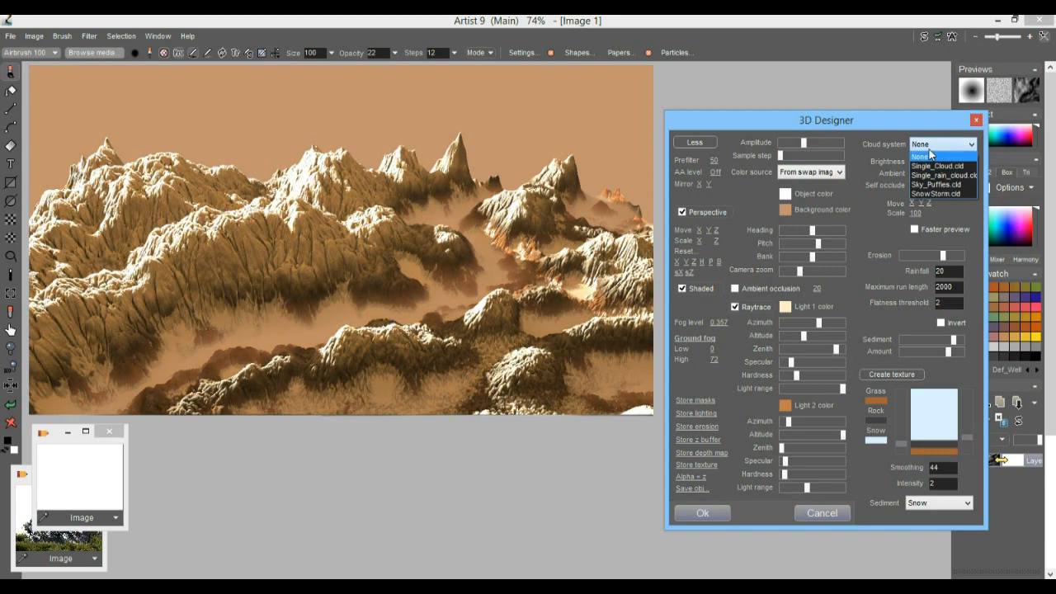
left_click(934, 184)
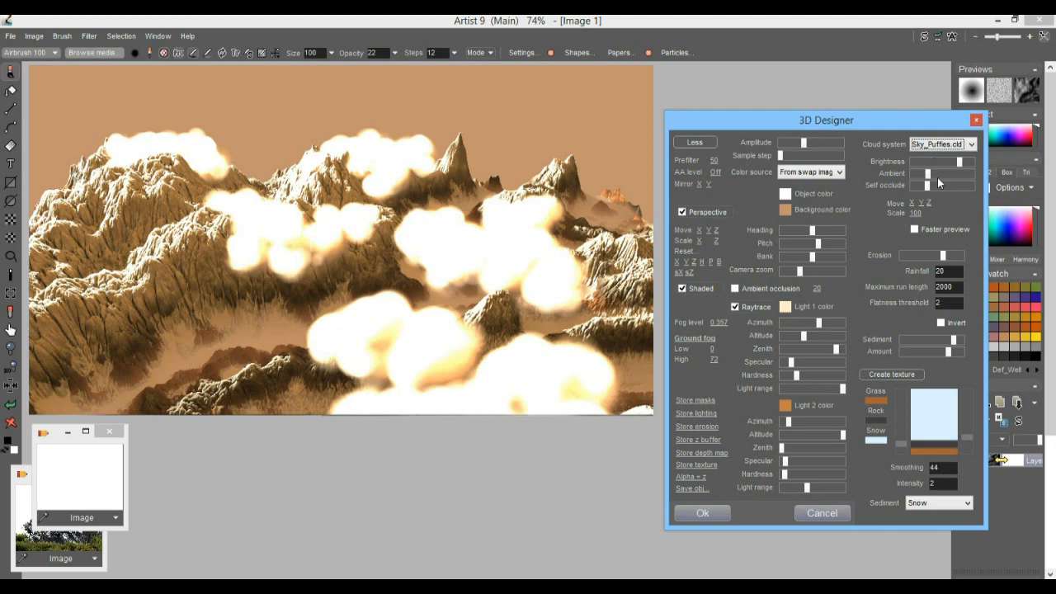
left_click(920, 162)
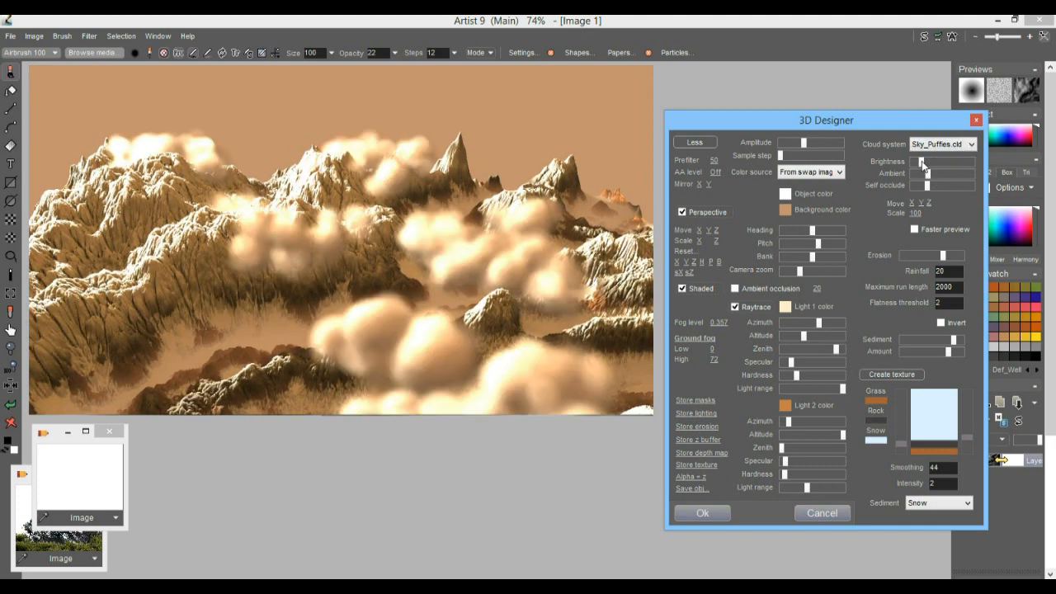
left_click_drag(920, 162, 917, 164)
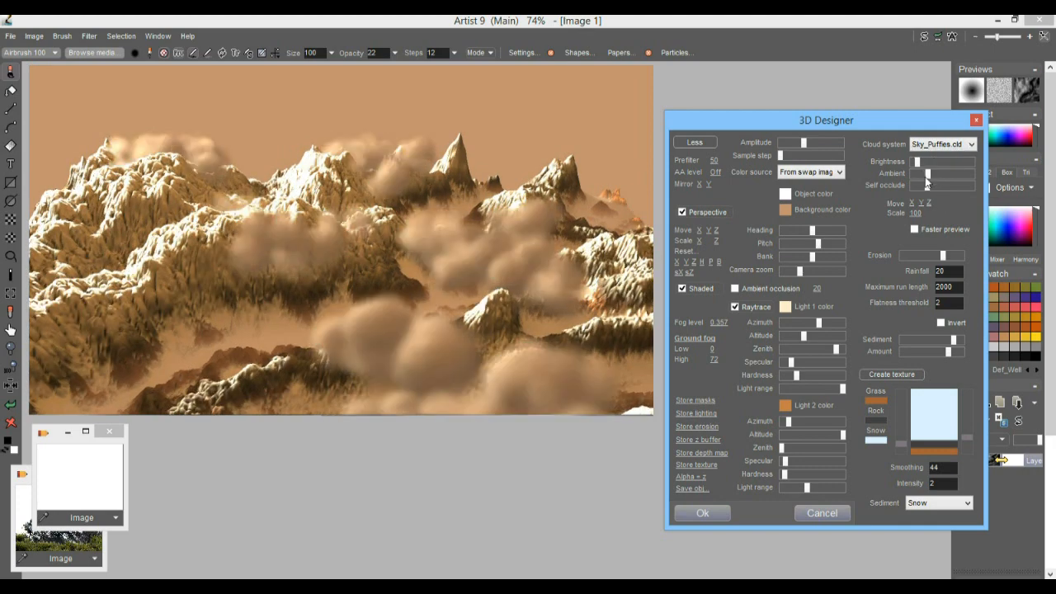
left_click(924, 176)
left_click(923, 187)
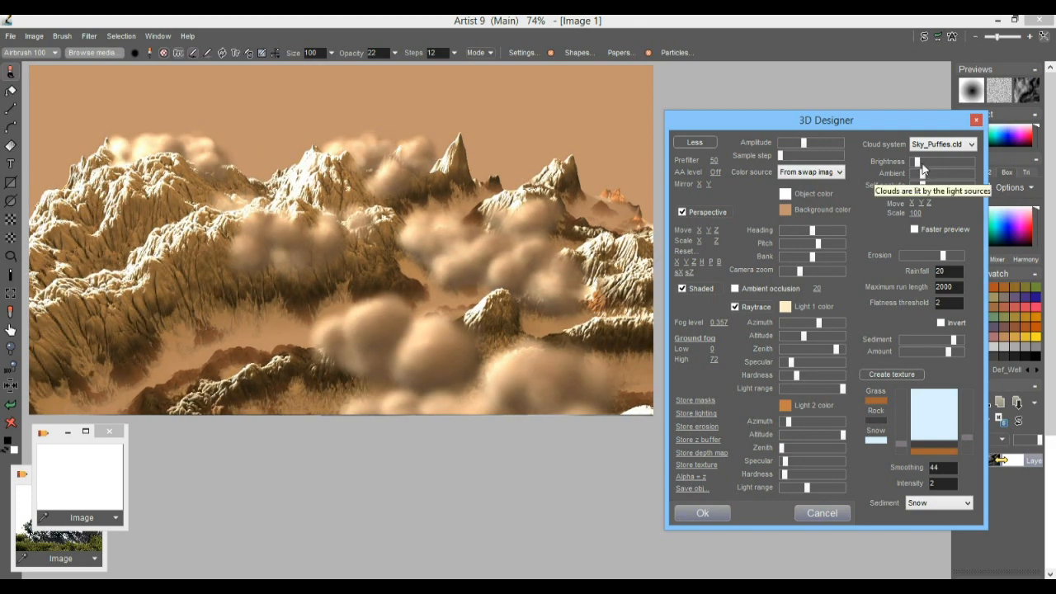
- Switch the cloud system to Single_rain_cloud and reduce its brightness, ambient and self occlude
left_click(953, 147)
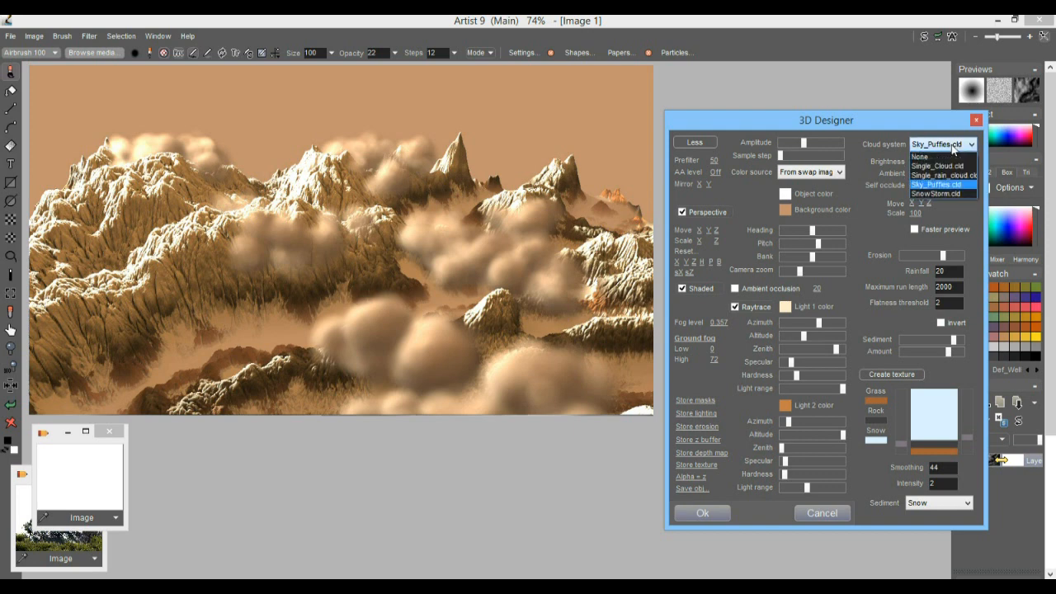
left_click(949, 175)
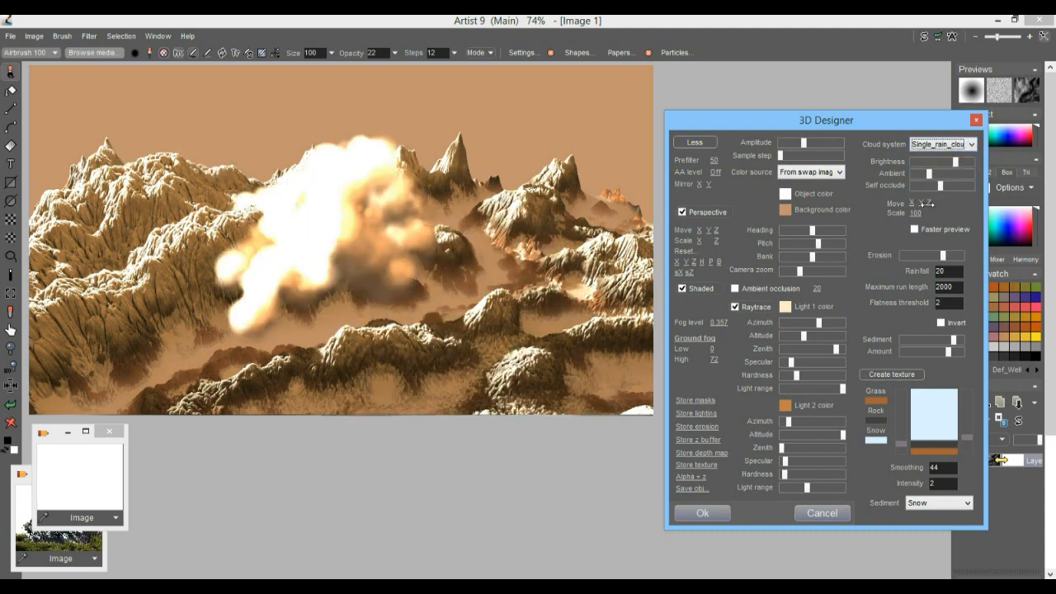
left_click(923, 162)
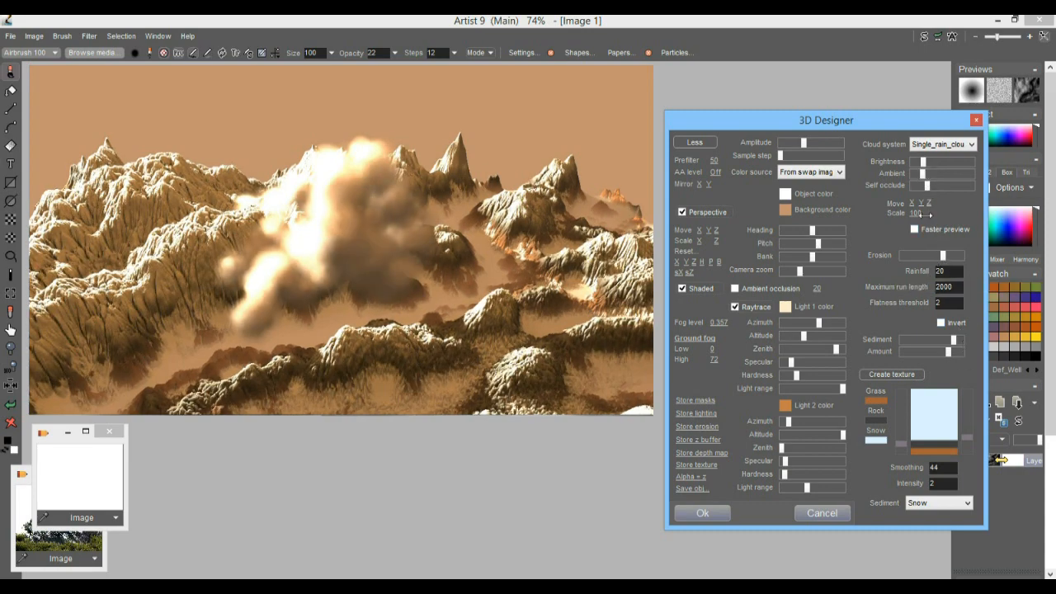
- Reposition the rain cloud in the sky behind the mountains, between the left peak and the central peak
left_click_drag(914, 203, 1033, 218)
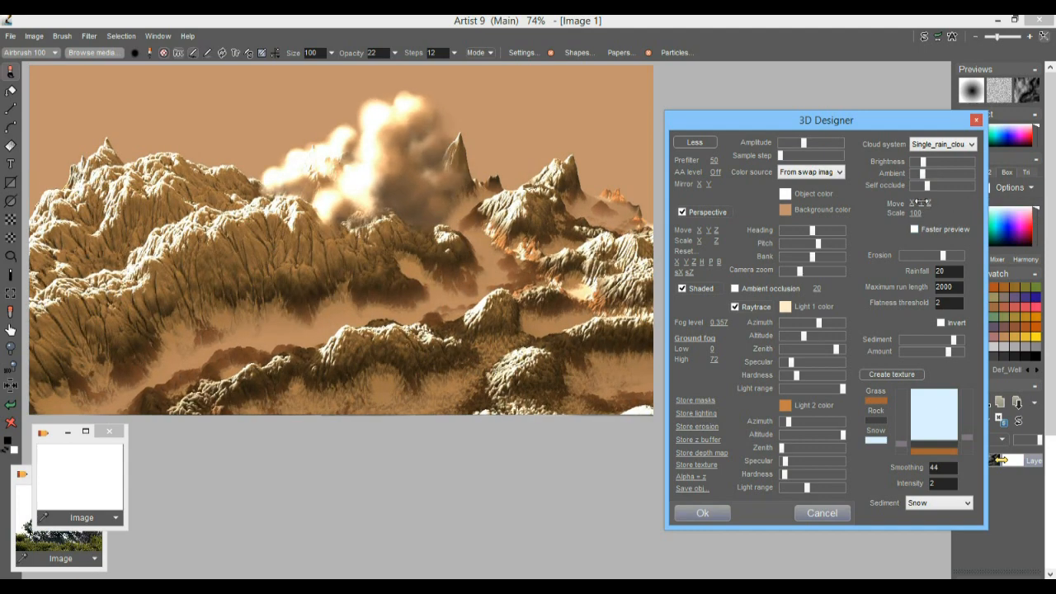
left_click_drag(929, 202, 1050, 205)
left_click_drag(911, 203, 751, 212)
left_click_drag(914, 202, 947, 217)
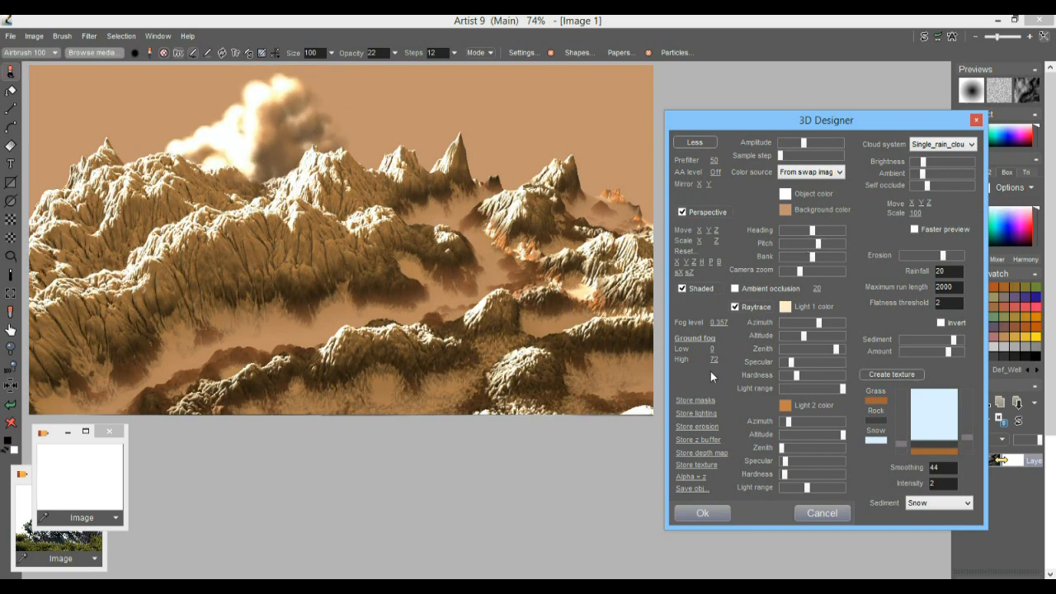
- Raise the fog level to 0.702 and lower the camera zoom slightly
left_click_drag(715, 322, 858, 334)
mouse_move(793, 275)
left_mouse_down()
mouse_move(835, 275)
mouse_move(768, 284)
mouse_move(795, 275)
mouse_move(800, 288)
mouse_move(802, 264)
left_mouse_up()
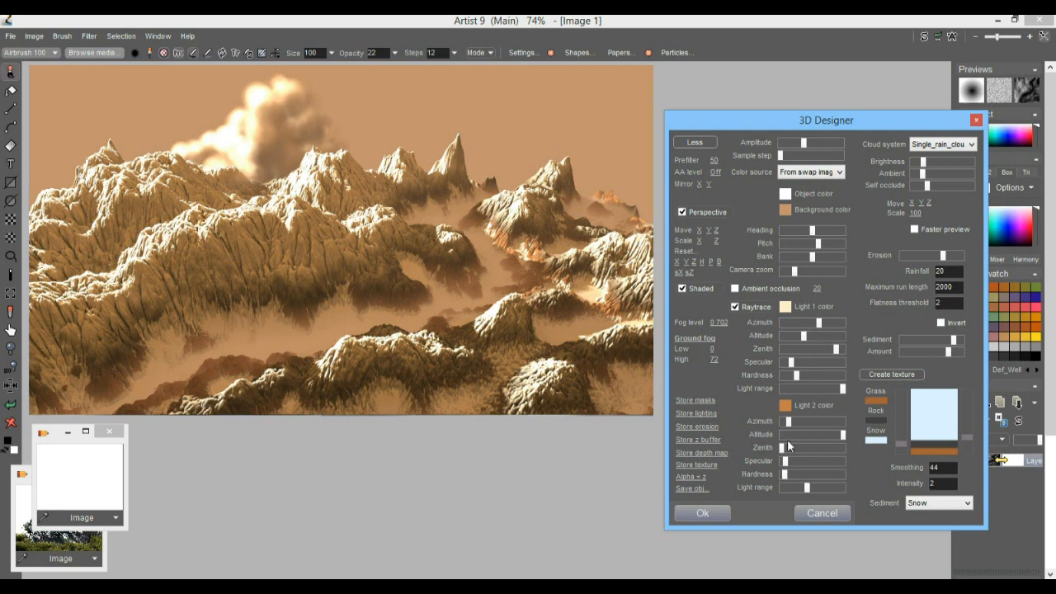
- Set light 1's specular to maximum and hardness to minimum, and shorten its light range
left_click_drag(792, 364, 780, 381)
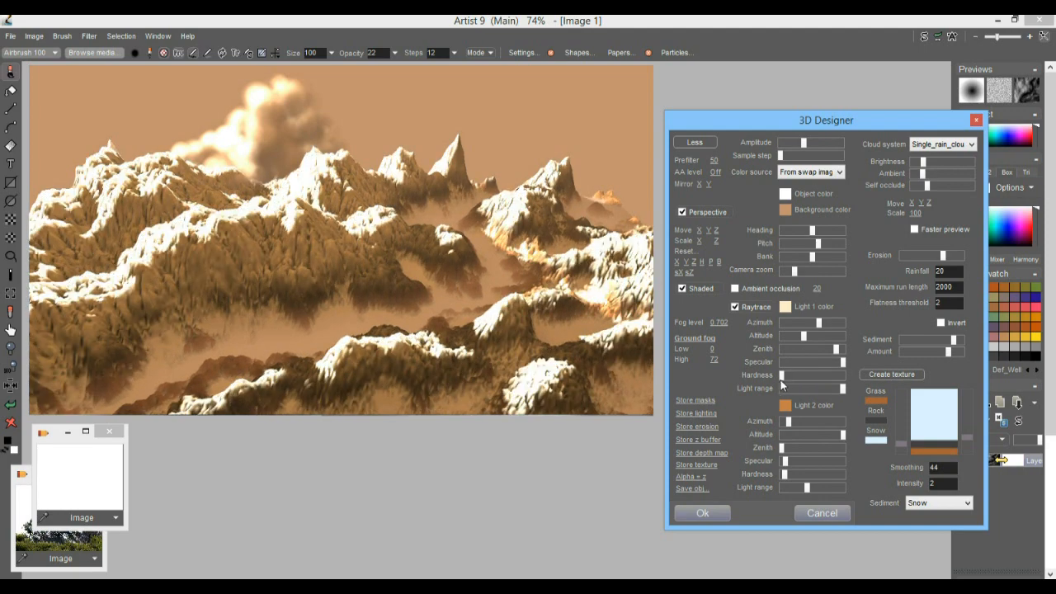
left_click_drag(842, 389, 823, 395)
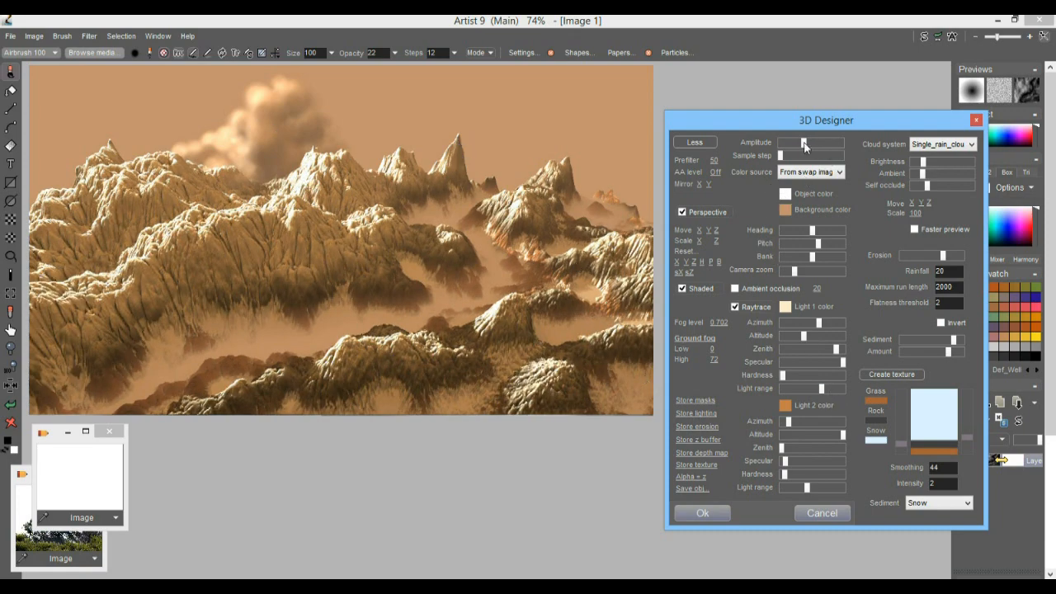
- Lower the terrain amplitude and set the prefilter to 100 and the AA level to 5
left_click_drag(804, 147, 795, 149)
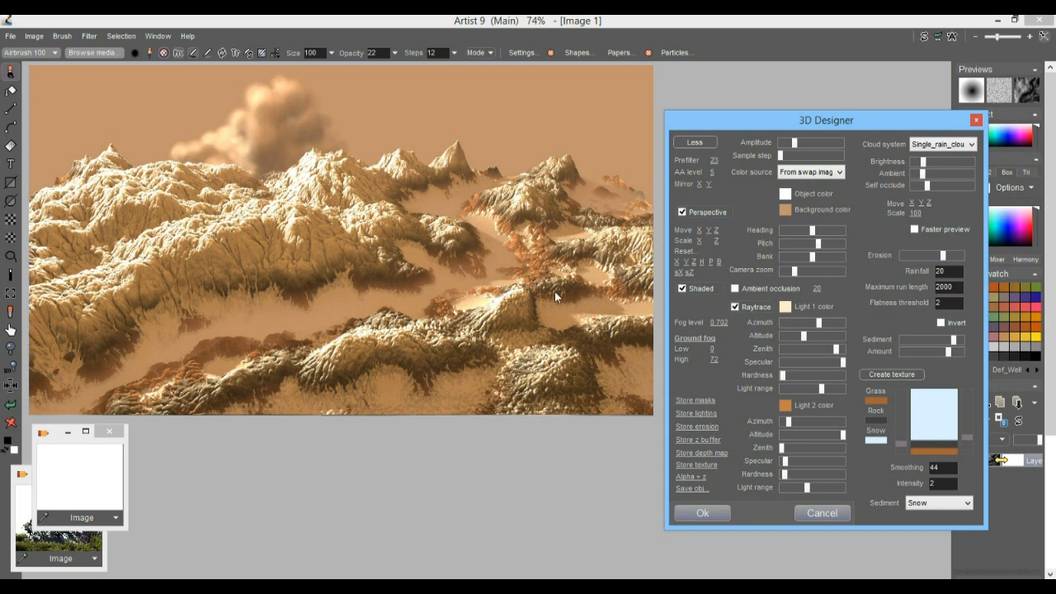
left_click_drag(1052, 160, 1055, 161)
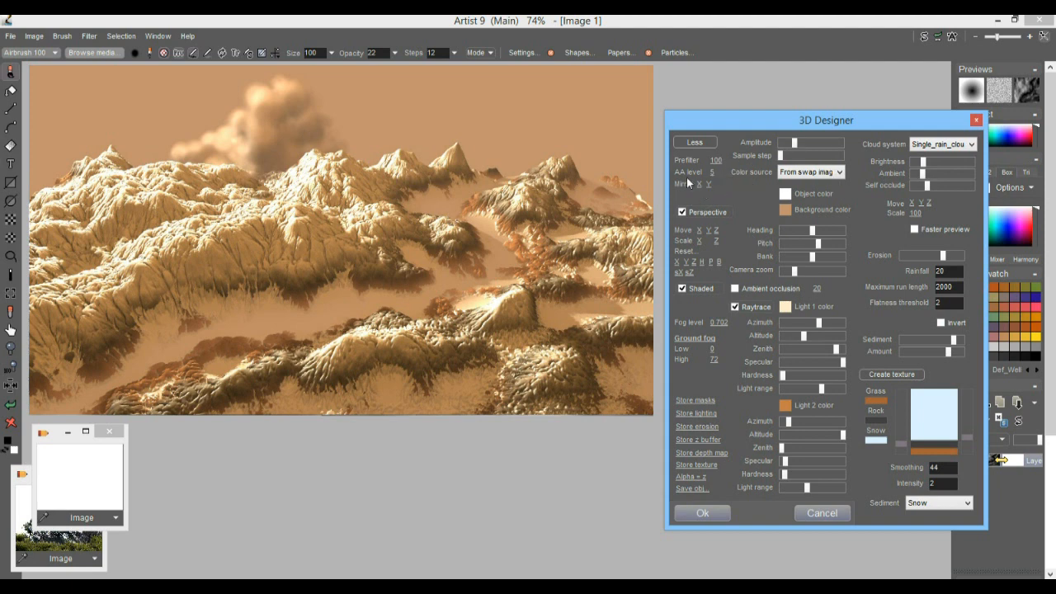
left_click_drag(714, 174, 684, 170)
left_click_drag(677, 179, 847, 176)
- Store the terrain's texture, erosion, lighting and masks in turn, and apply the 3D render to the image
left_click(701, 464)
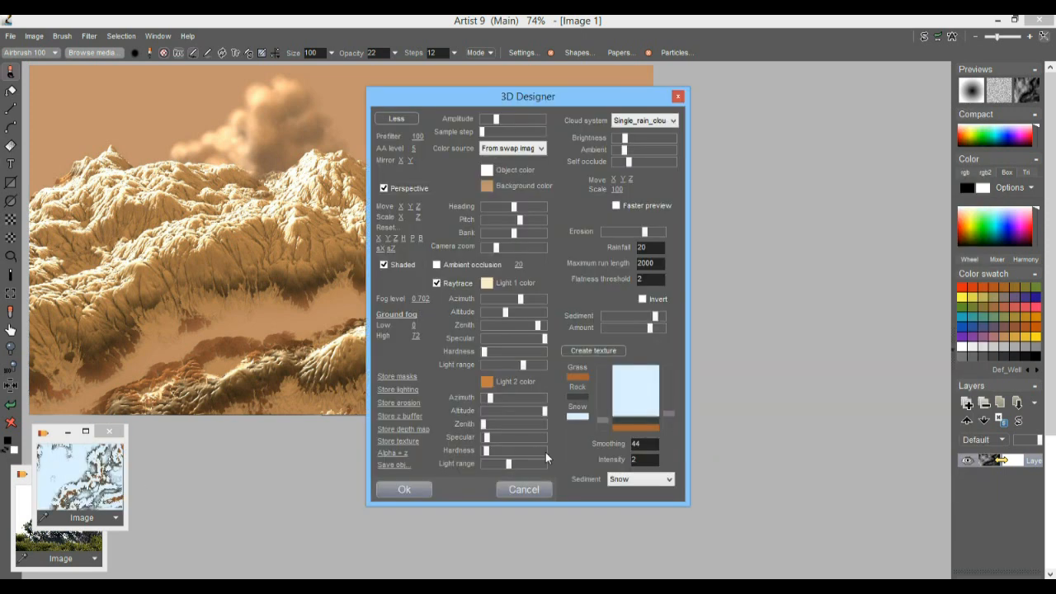
left_click(407, 405)
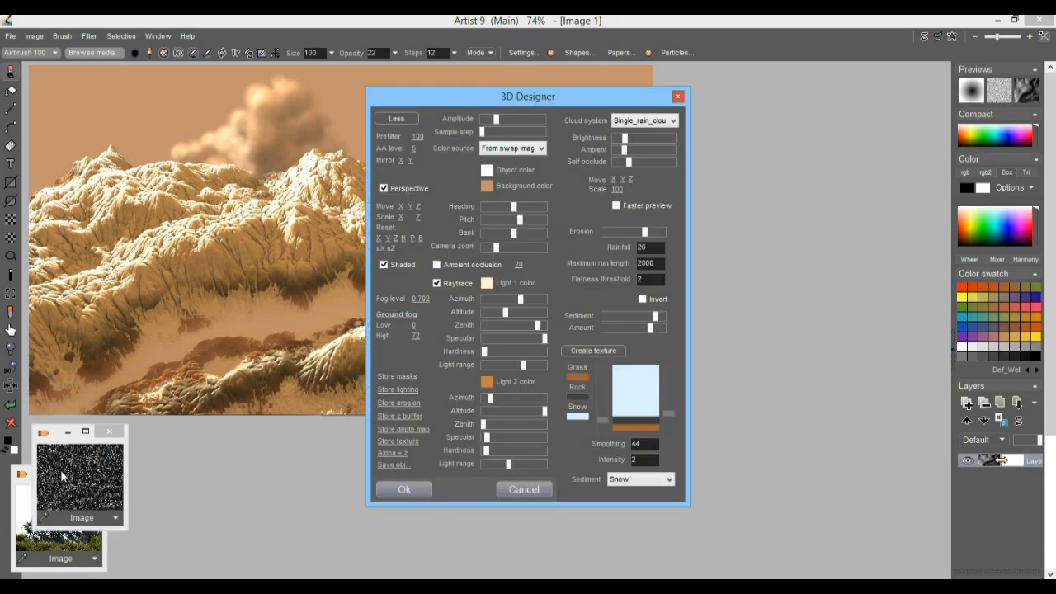
left_click(400, 390)
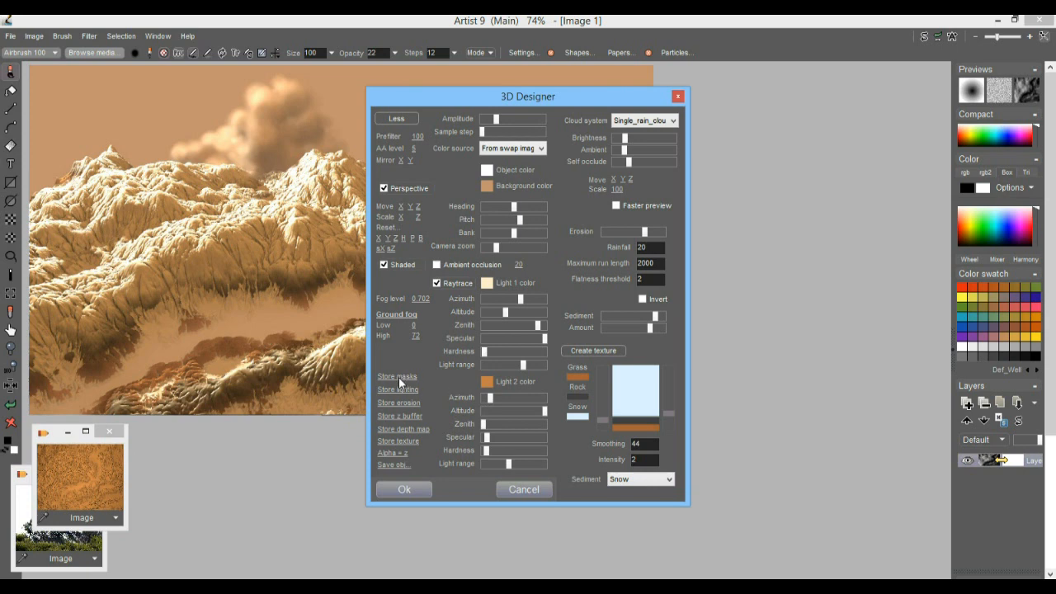
left_click(402, 375)
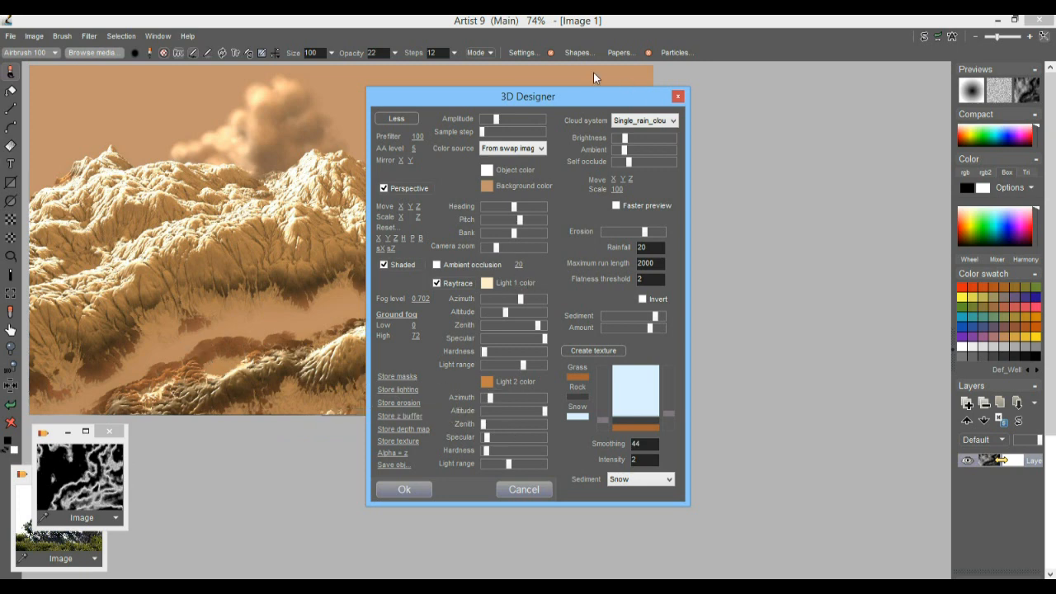
left_click_drag(547, 96, 841, 91)
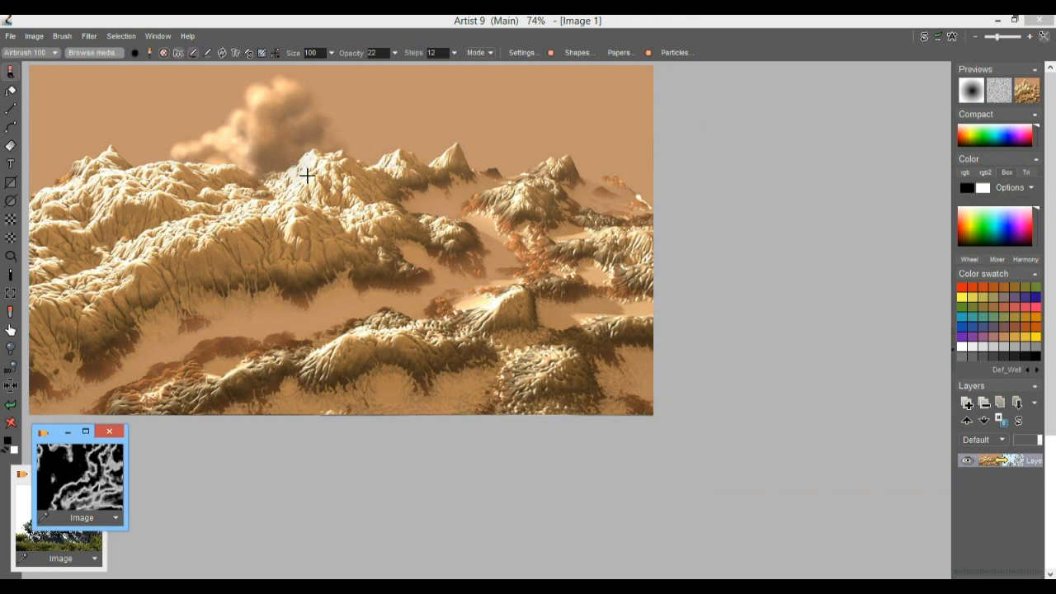
- Try a faint airbrush mark in the sky above the left mountain peak and undo it
left_click_drag(106, 104, 109, 126)
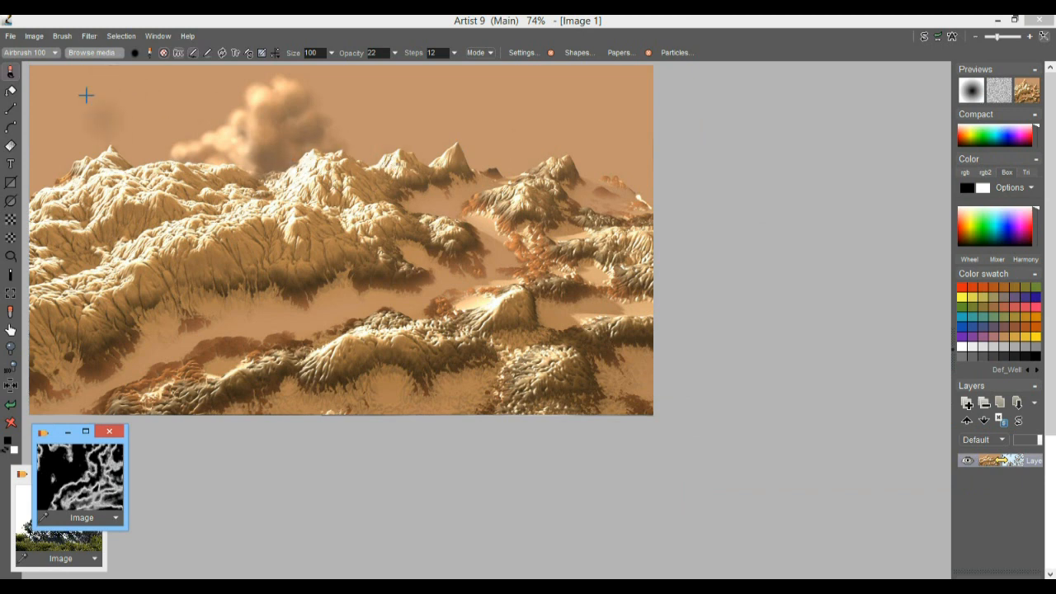
left_click(179, 55)
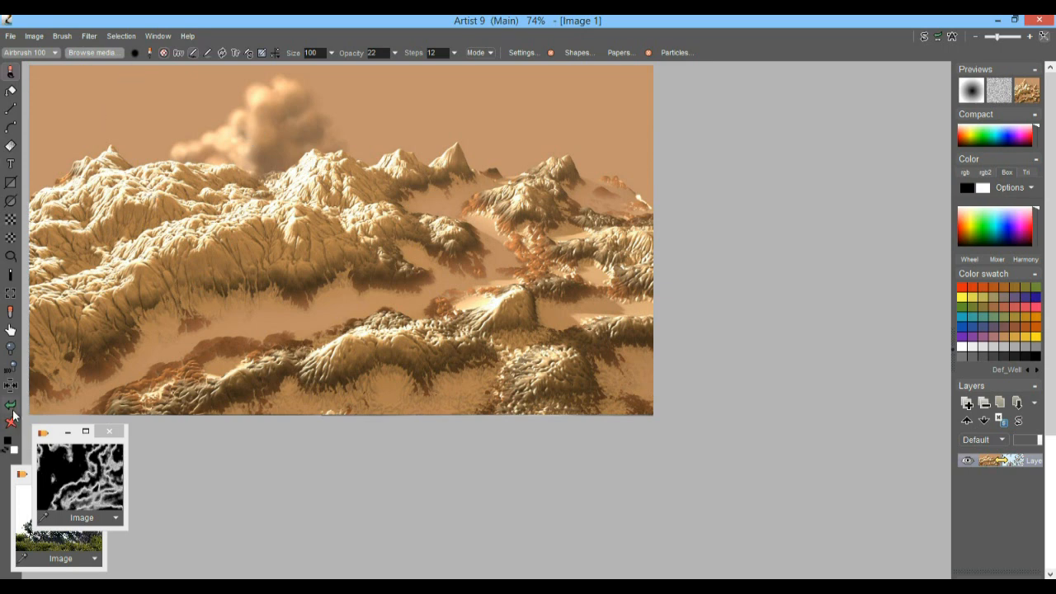
- Store a copy of the rendered terrain, place it beside the other stored images, and undo the 3D render
left_click(32, 36)
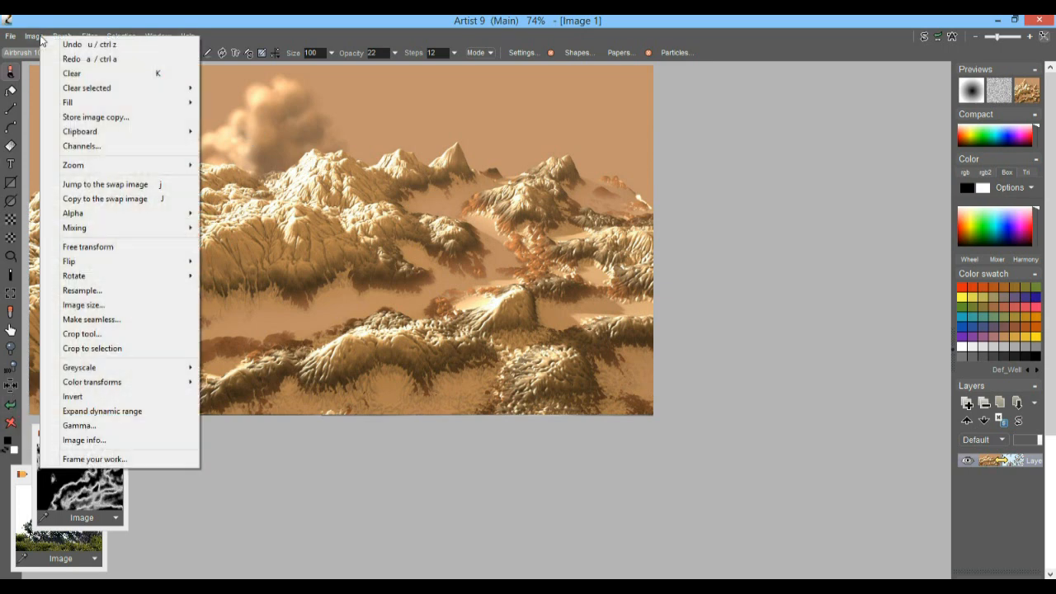
left_click(99, 117)
left_click_drag(51, 442, 176, 476)
left_click(11, 403)
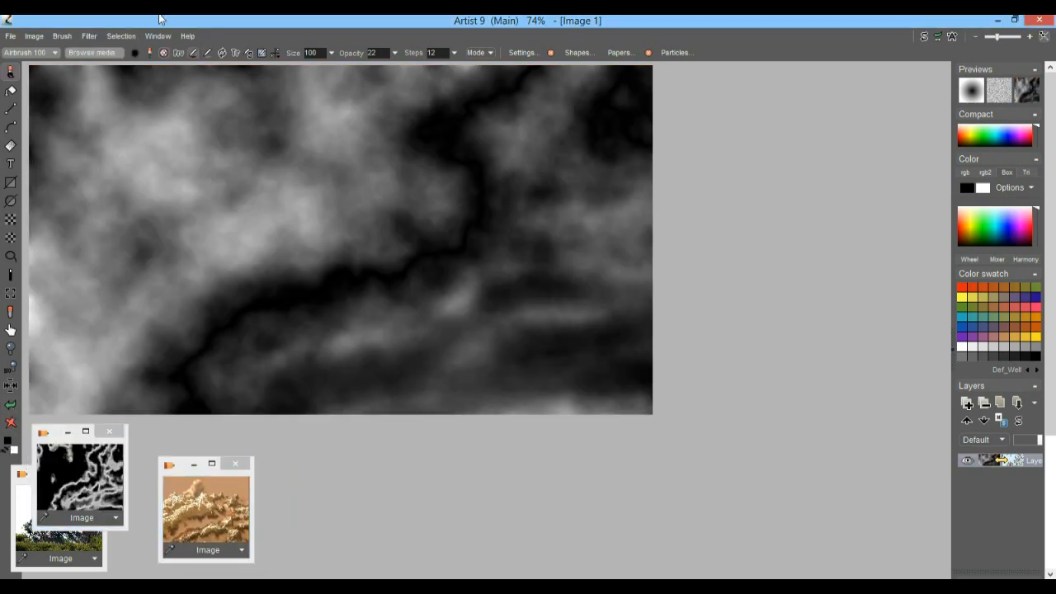
- Reopen 3D Designer on the image and reframe the terrain by shifting its position, turning its heading slightly and raising the camera zoom
left_click(86, 36)
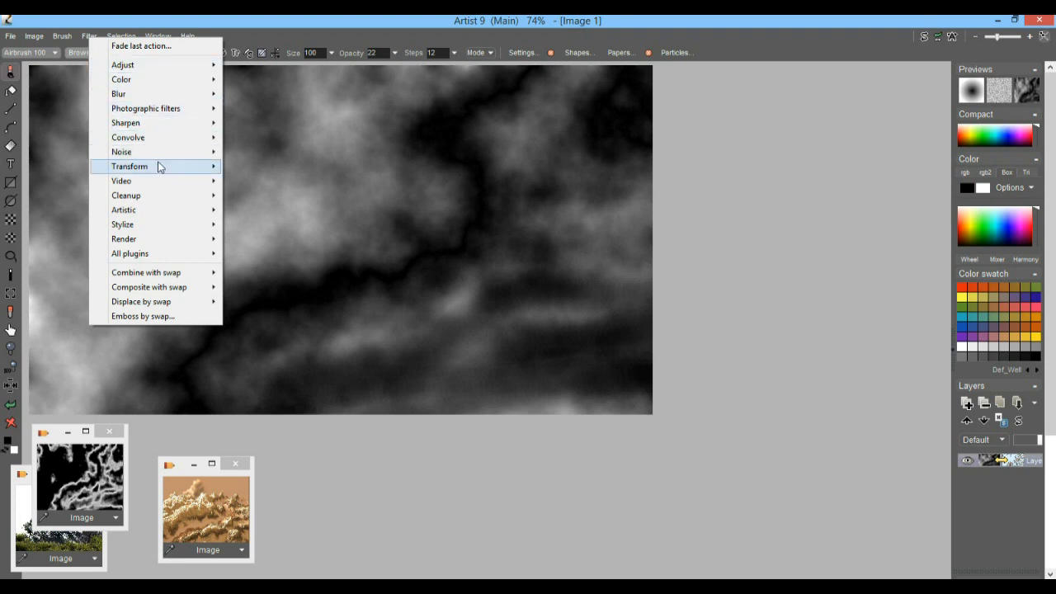
mouse_move(160, 168)
left_click(307, 226)
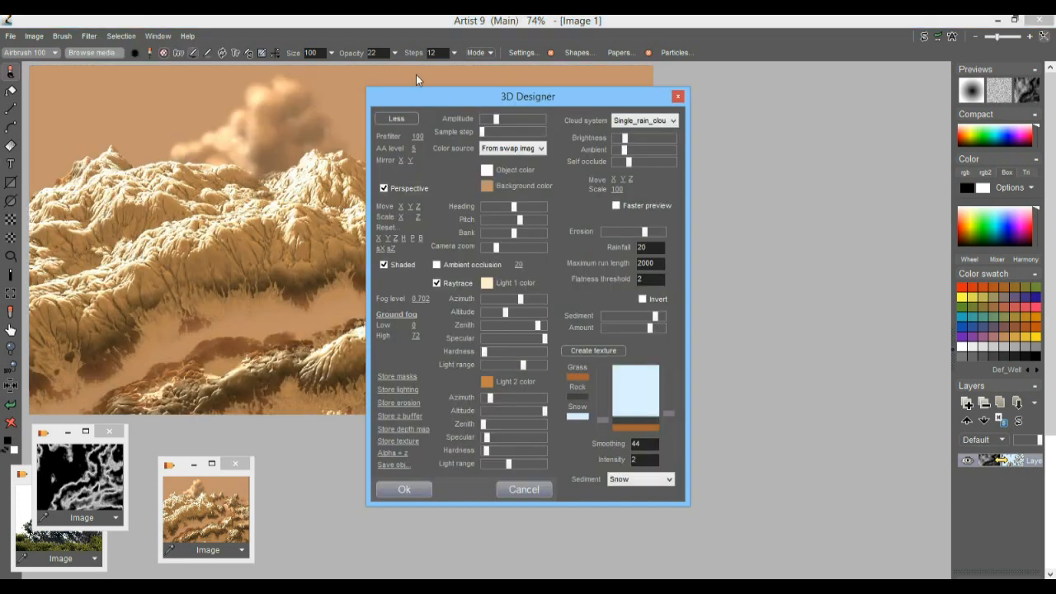
left_click_drag(405, 102, 710, 96)
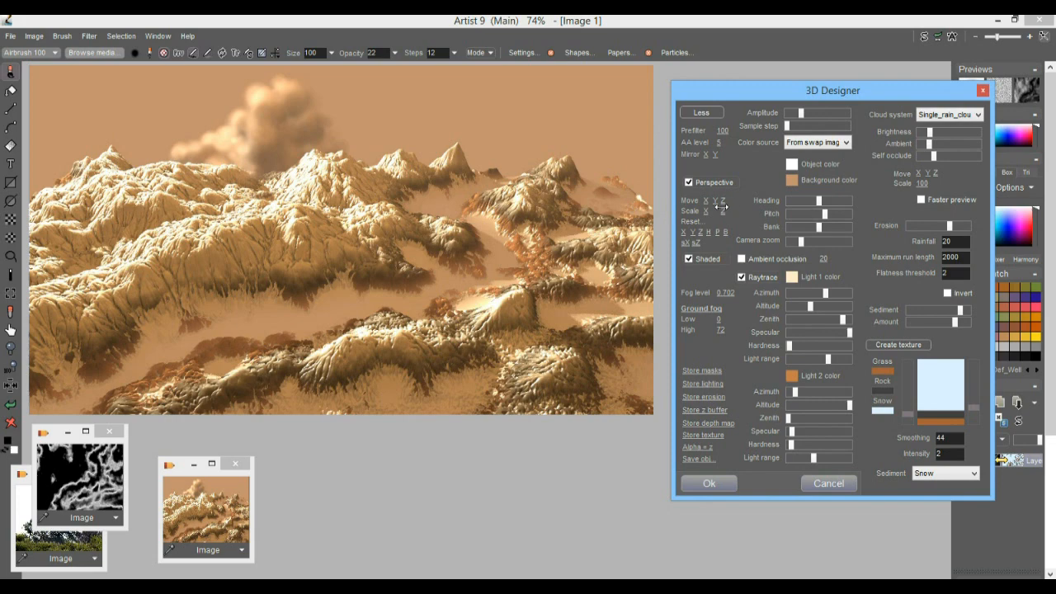
mouse_move(722, 213)
left_mouse_down()
mouse_move(706, 211)
mouse_move(718, 213)
left_mouse_up()
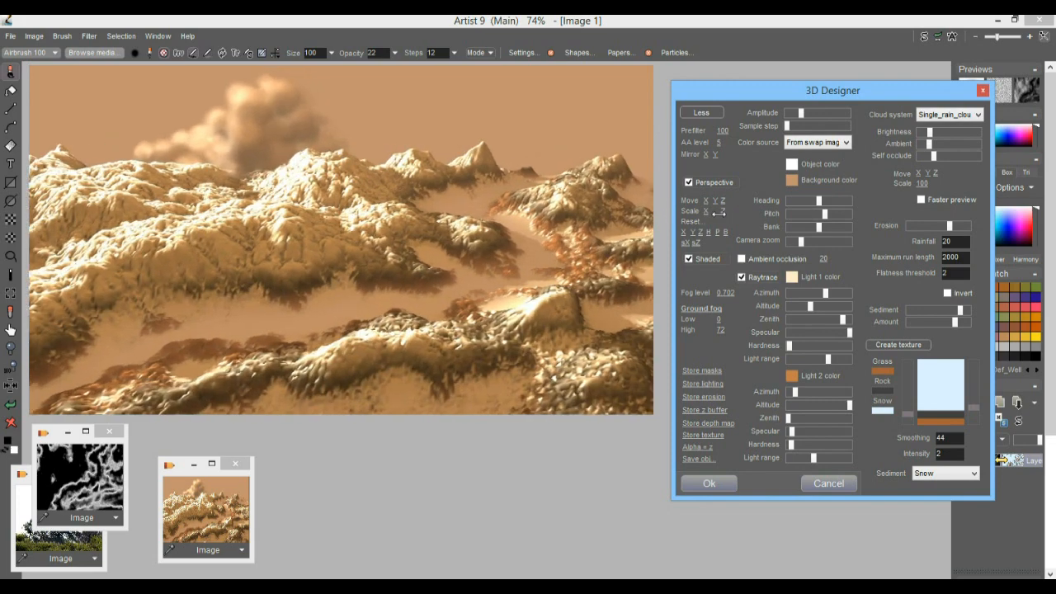
left_click_drag(707, 202, 777, 213)
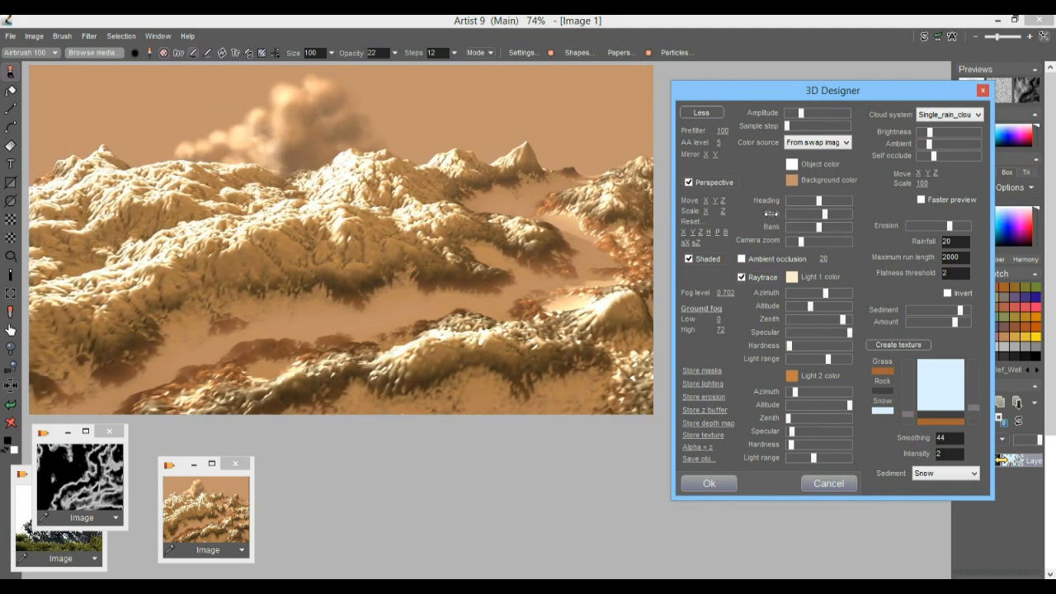
left_click_drag(818, 204, 817, 203)
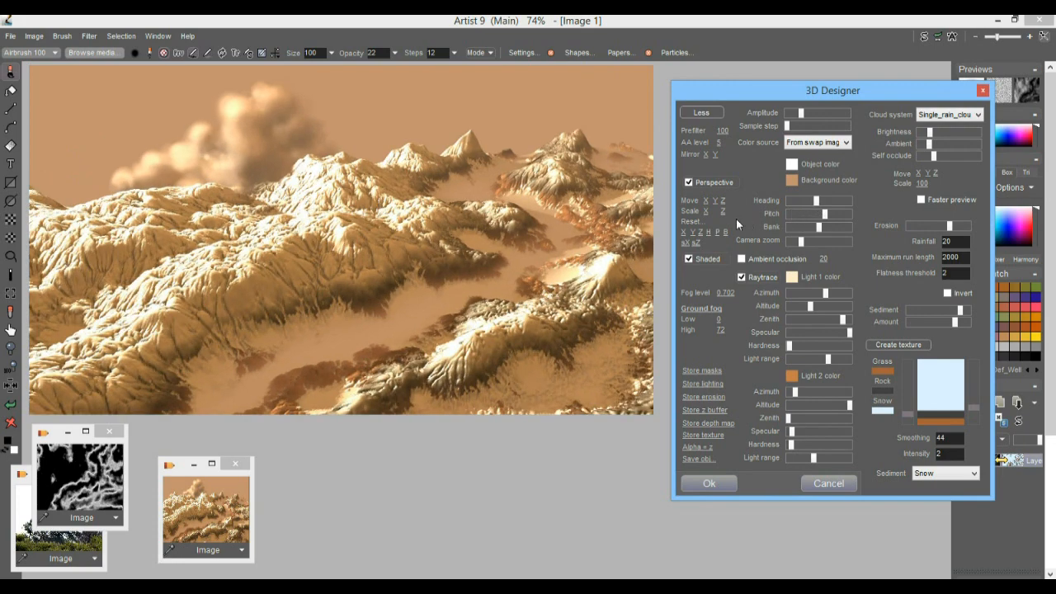
left_click_drag(723, 201, 736, 245)
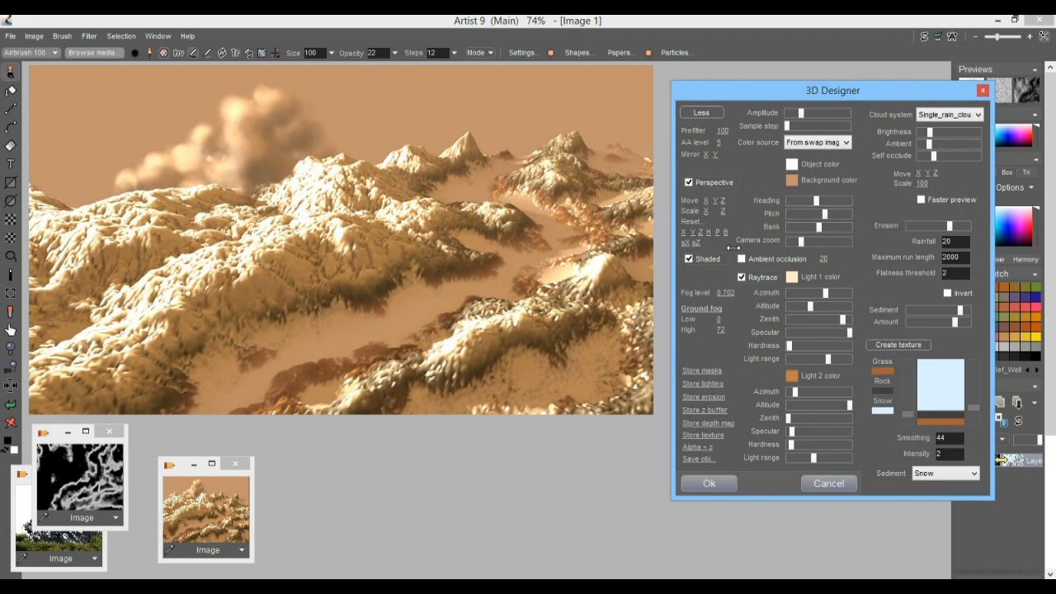
left_click_drag(715, 200, 862, 198)
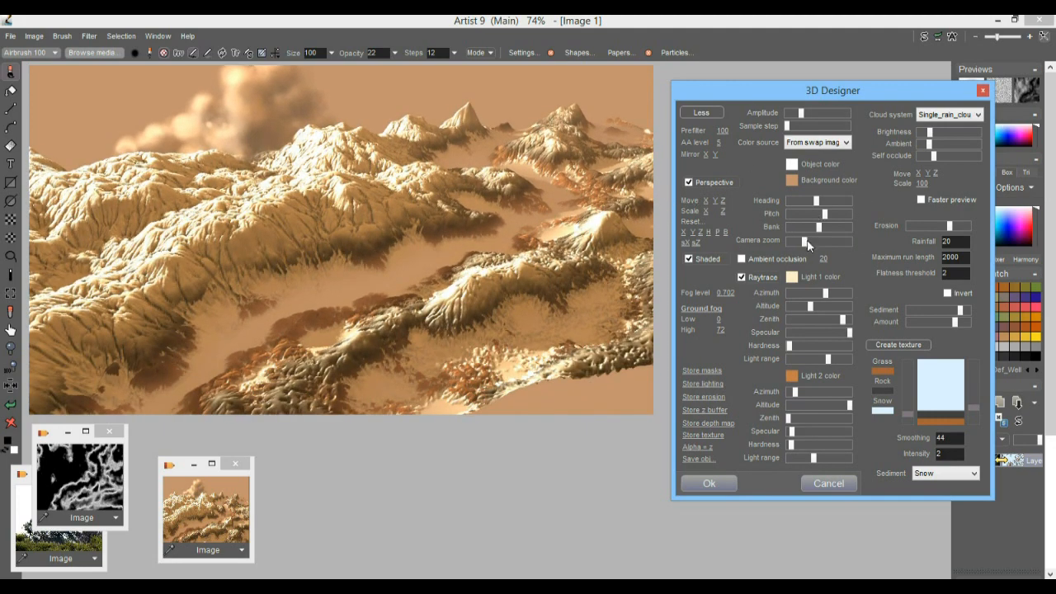
left_click_drag(807, 245, 811, 243)
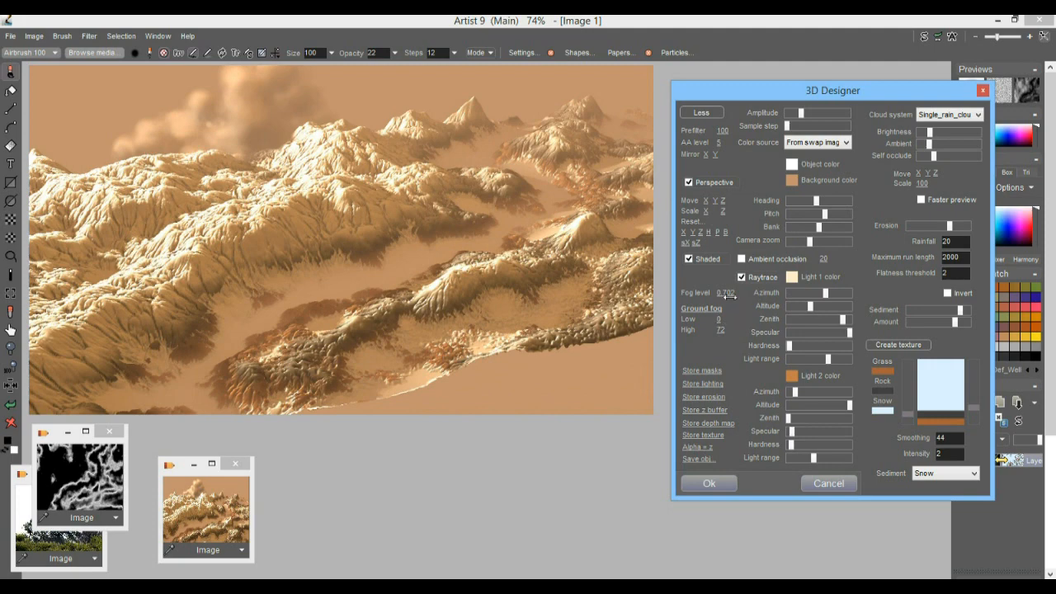
- Set the terrain's fog level to 0.3795 and reduce the light range of Light 2
left_click_drag(726, 295, 718, 294)
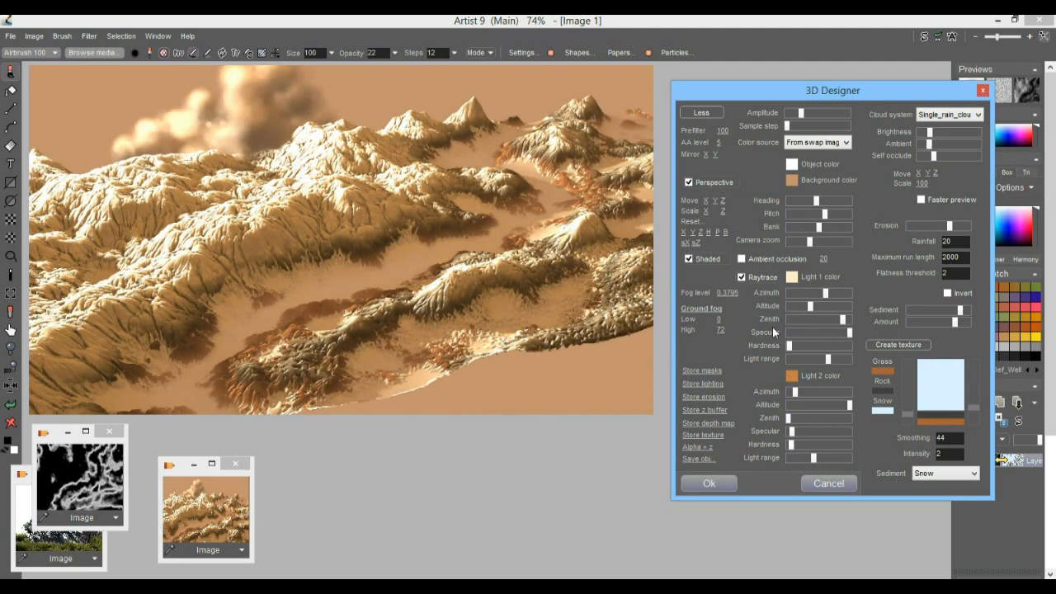
left_click(801, 458)
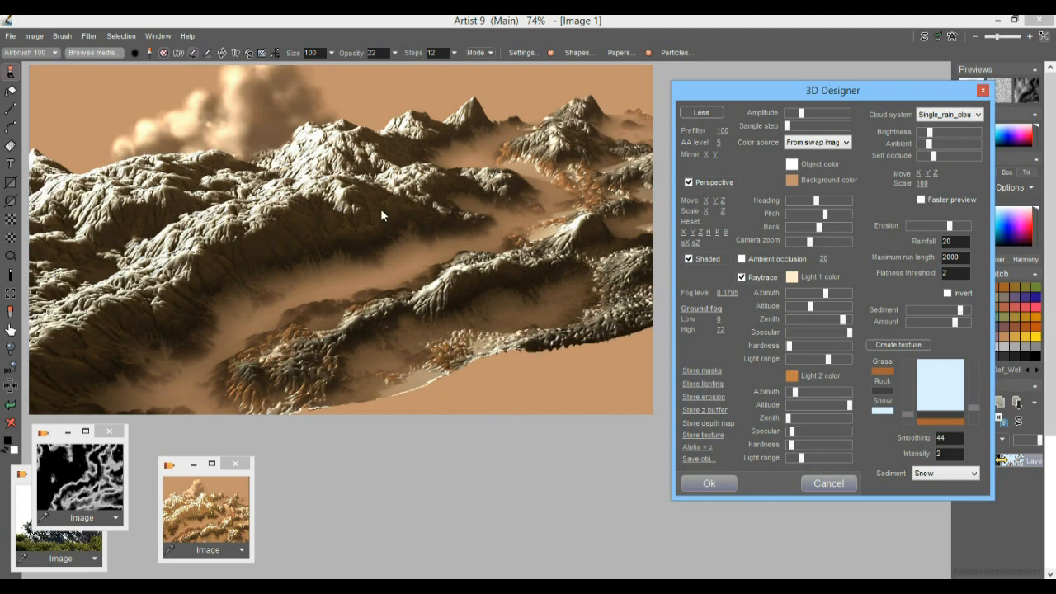
- Try ambient occlusion in Multiply mode with a slightly higher Light 2 range, and turn the occlusion off
left_click(757, 259)
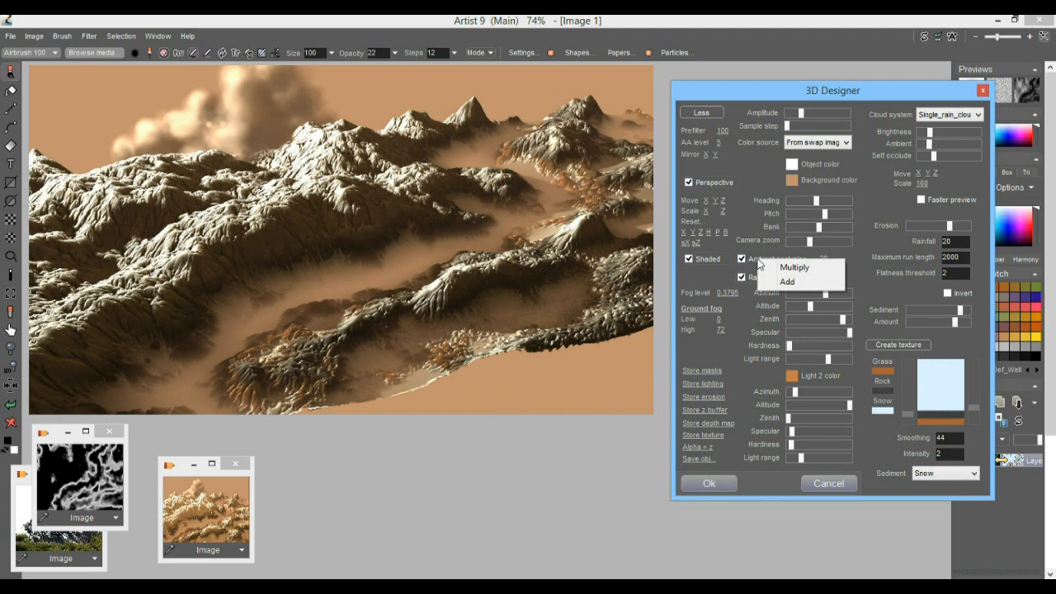
left_click(795, 269)
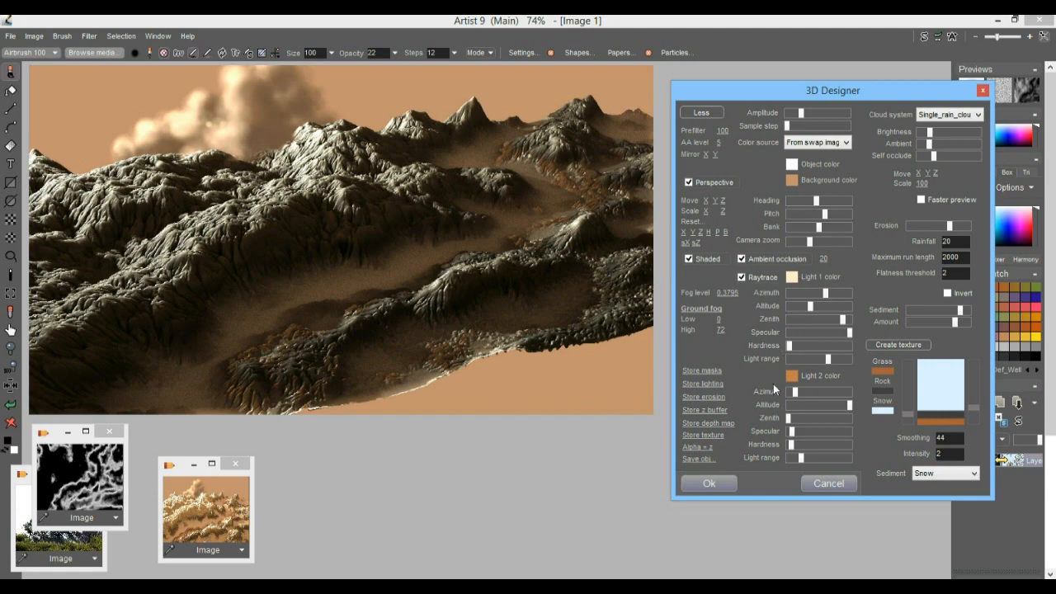
left_click(809, 459)
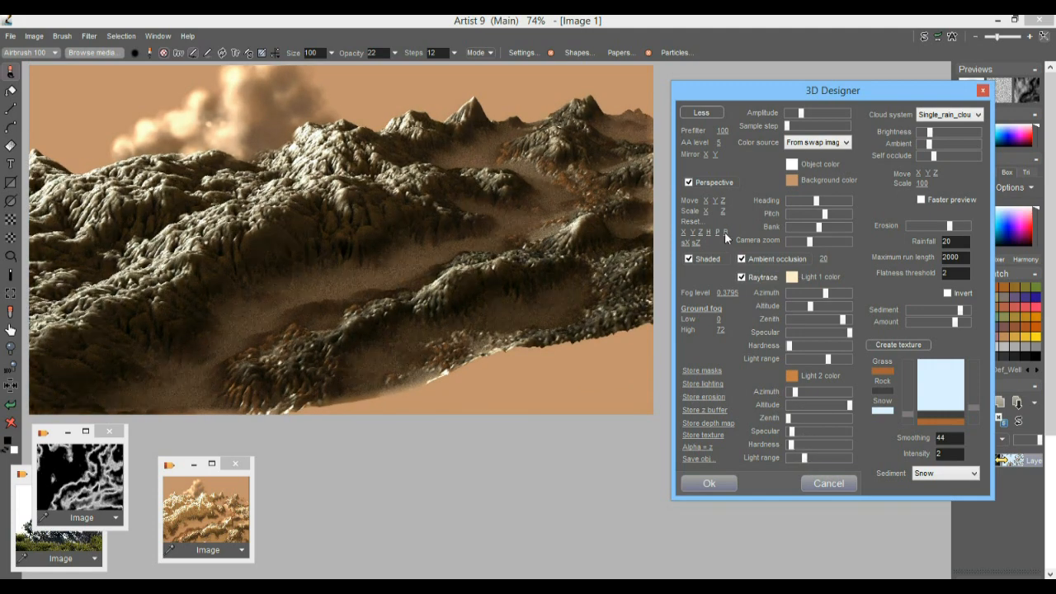
left_click(755, 258)
- Enable ambient occlusion in Add mode, compare the terrain with it off and on, and fine-tune the Light 2 range
left_click(756, 259)
left_click(788, 279)
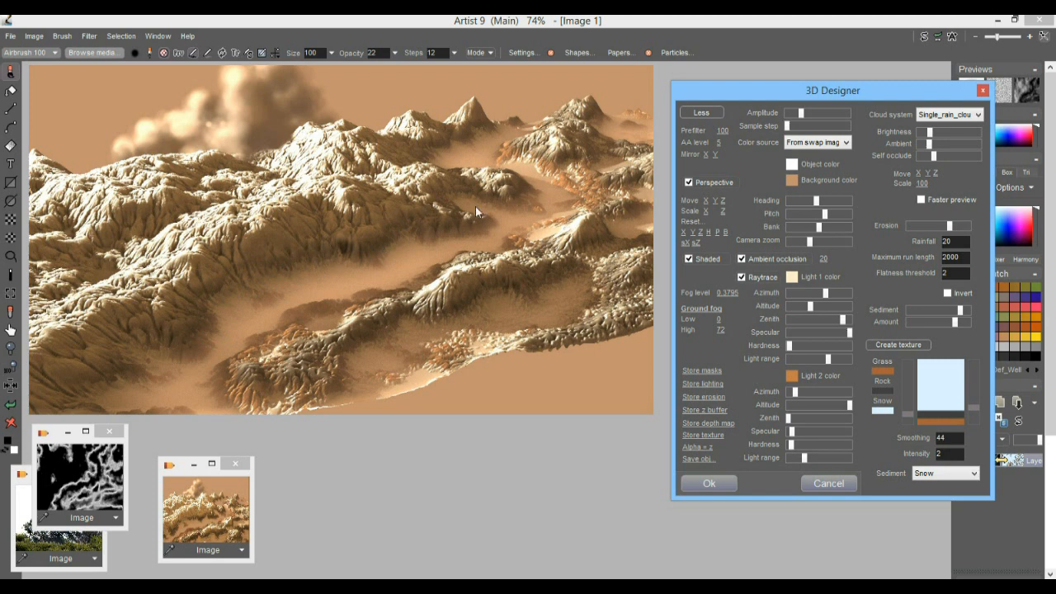
left_click(761, 257)
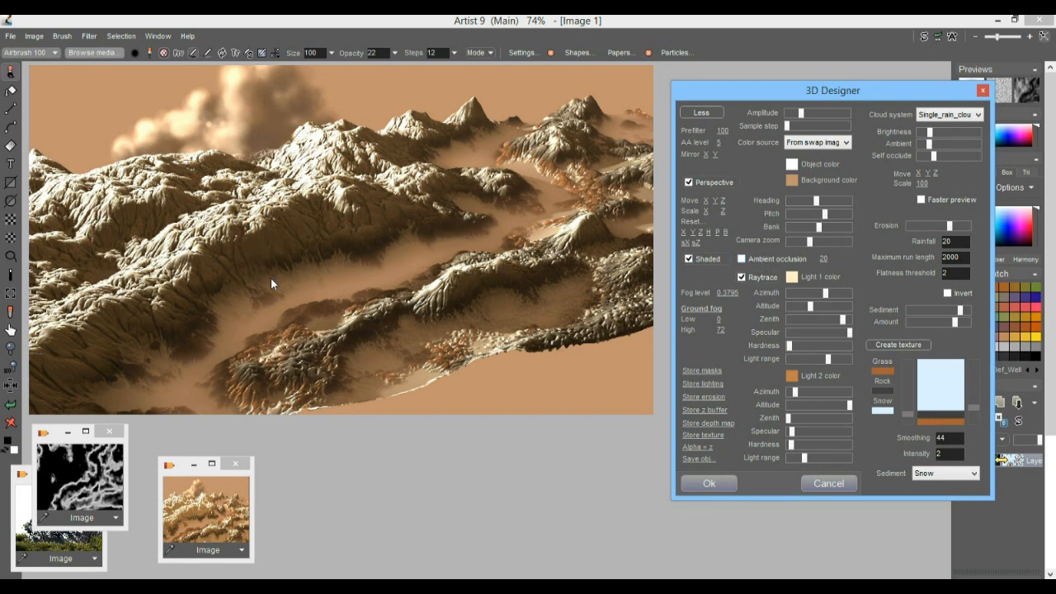
left_click(769, 258)
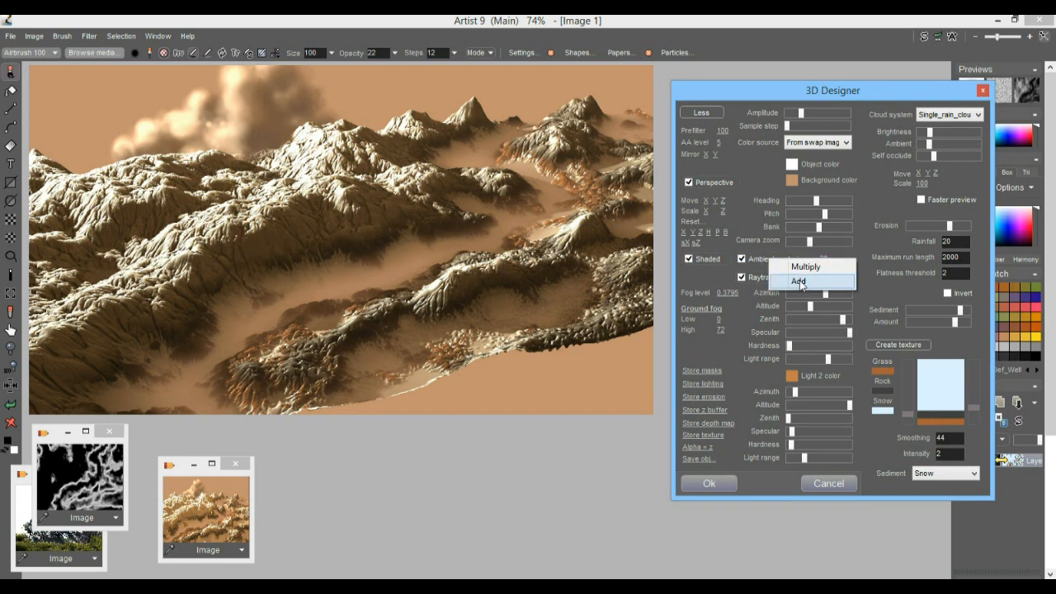
left_click(799, 281)
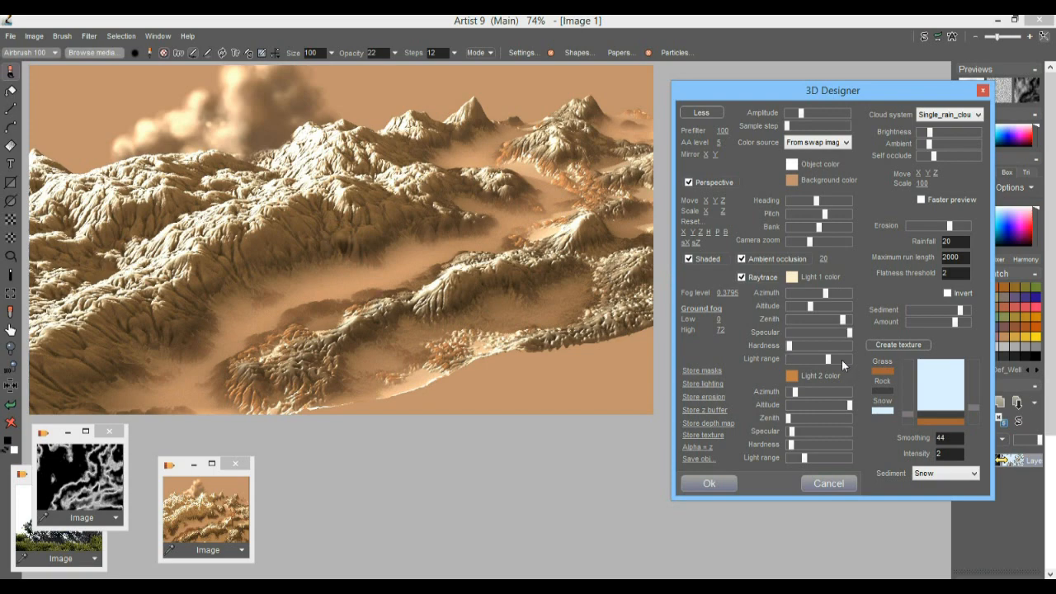
left_click_drag(804, 457, 804, 460)
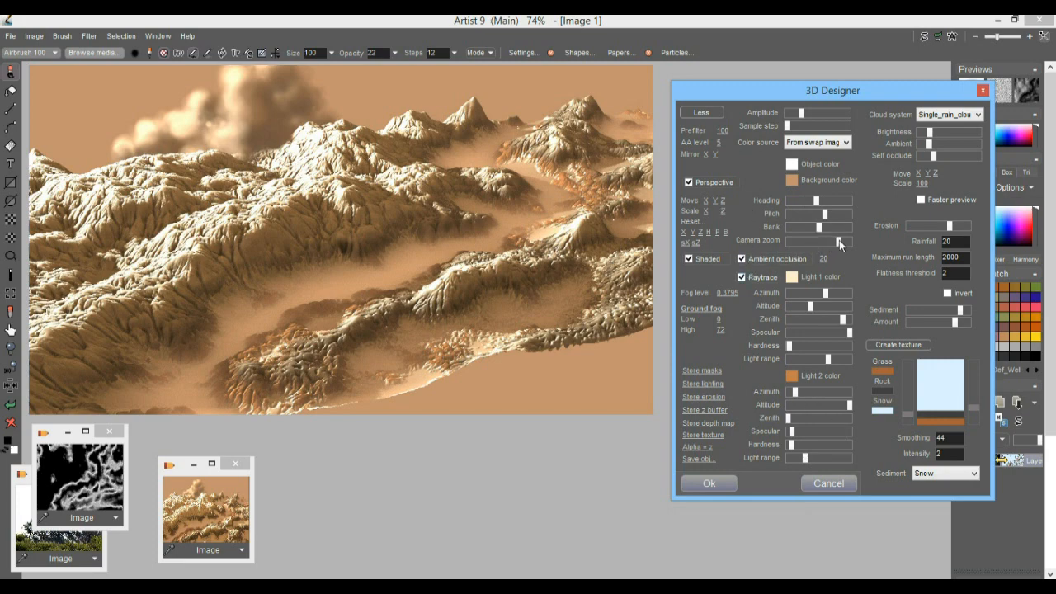
- Raise the camera zoom to its maximum and set the fog level to 0.2145
left_click_drag(839, 240, 850, 241)
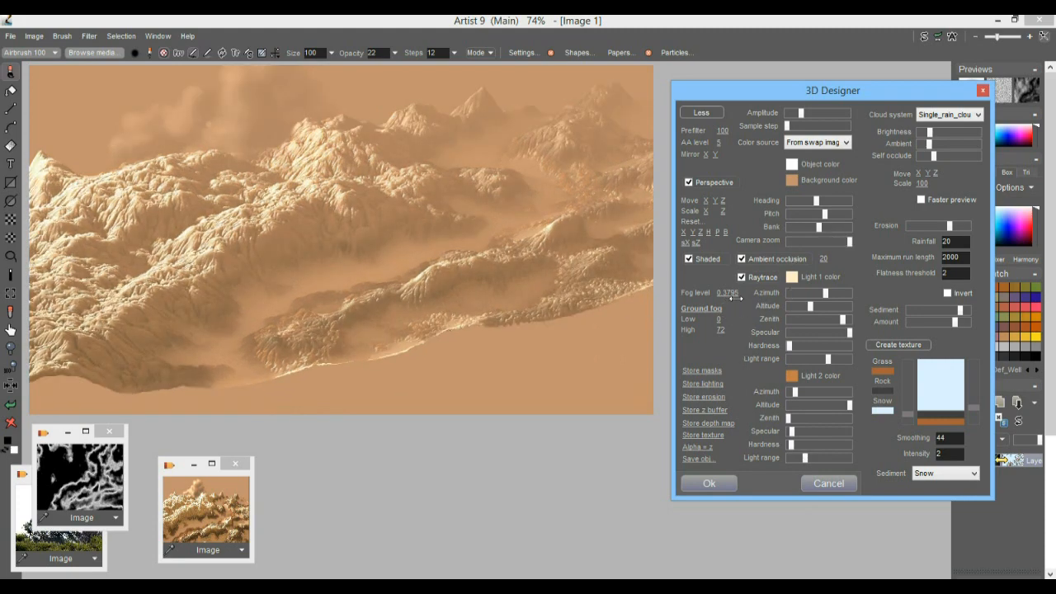
left_click_drag(732, 297, 644, 295)
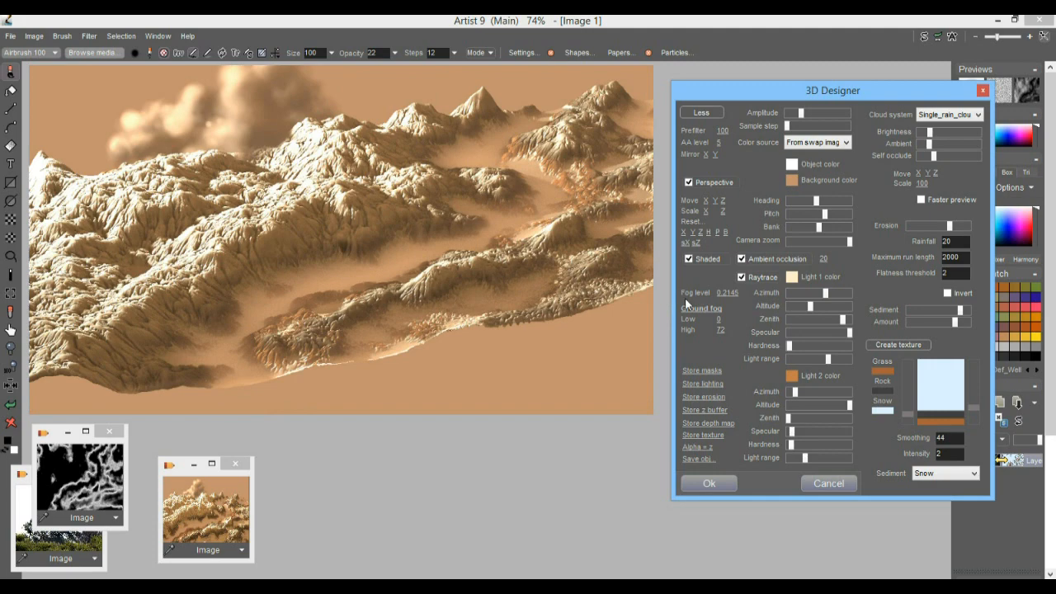
- Reframe the terrain by adjusting its position, heading and pitch so the mountains and cloud sit against an open sky
left_click_drag(725, 200, 805, 258)
left_click_drag(826, 214, 821, 201)
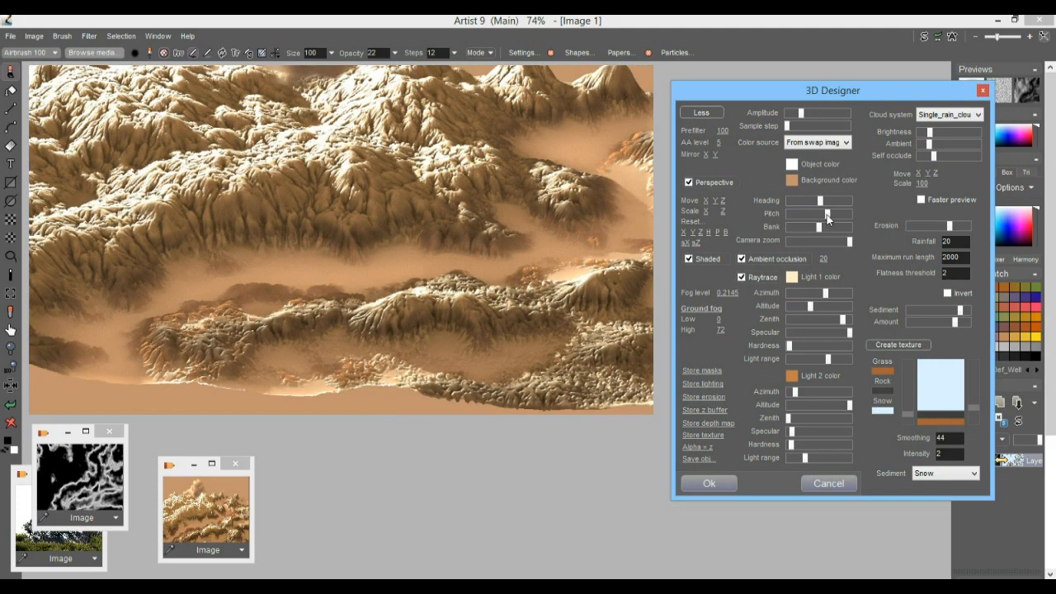
left_click_drag(827, 215, 823, 214)
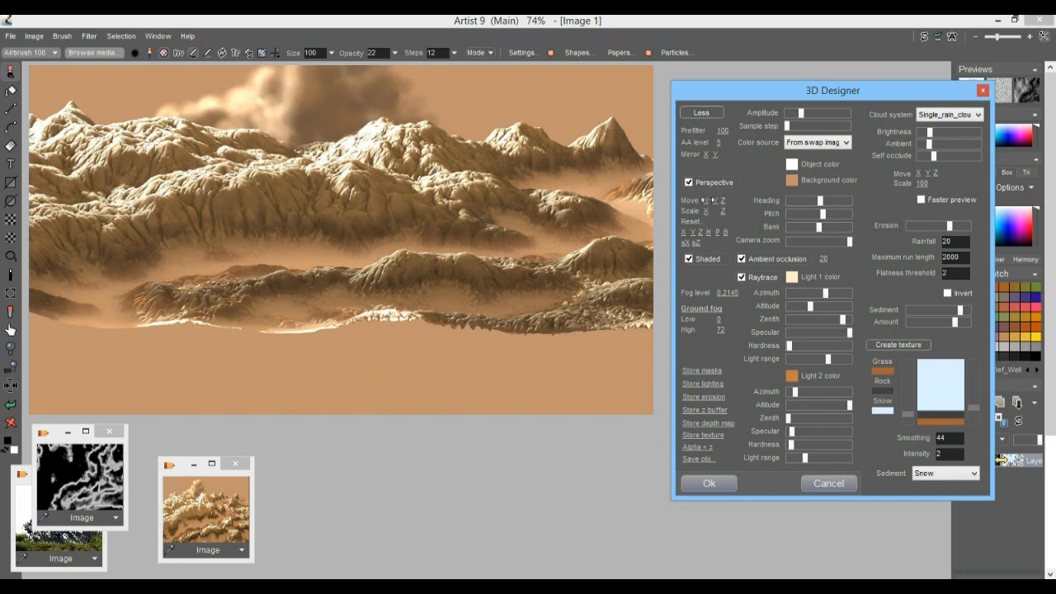
left_click_drag(718, 201, 764, 200)
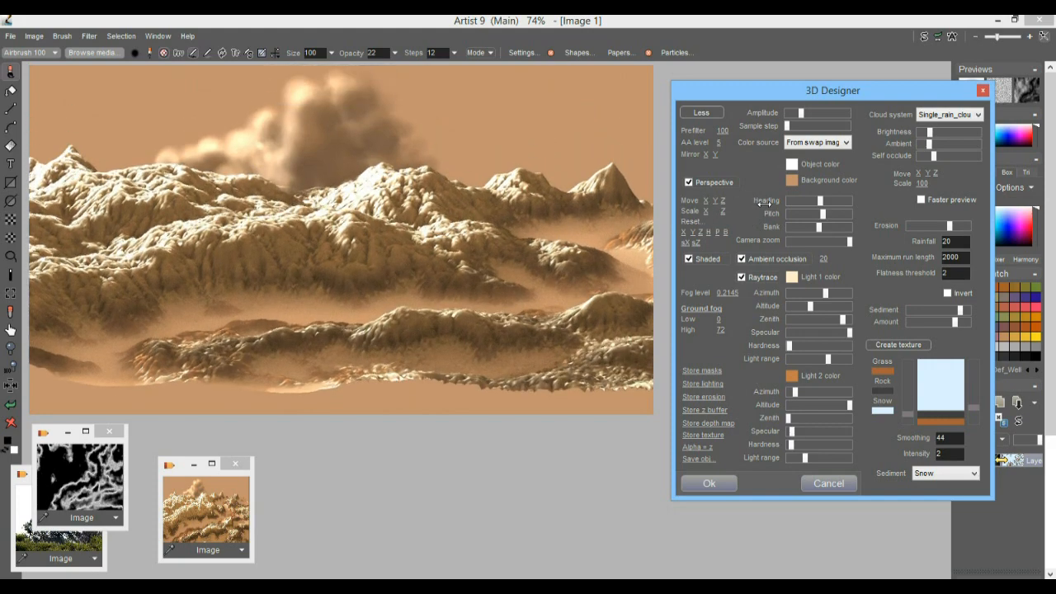
left_click_drag(711, 200, 781, 201)
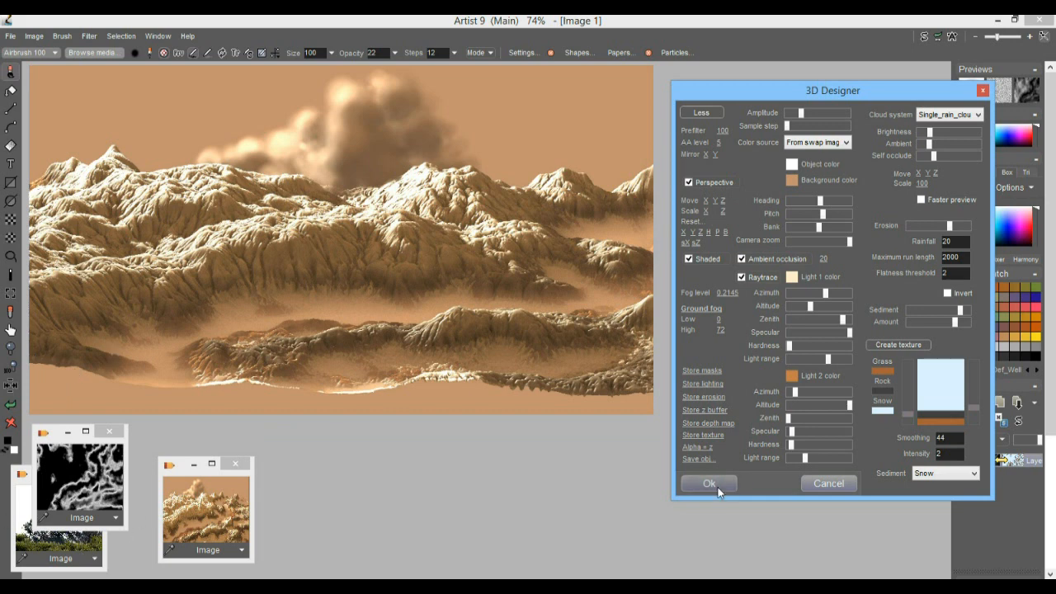
- Raise the azimuth of Light 1 slightly, lower its altitude, and apply the 3D render to the image
left_click_drag(829, 294, 829, 295)
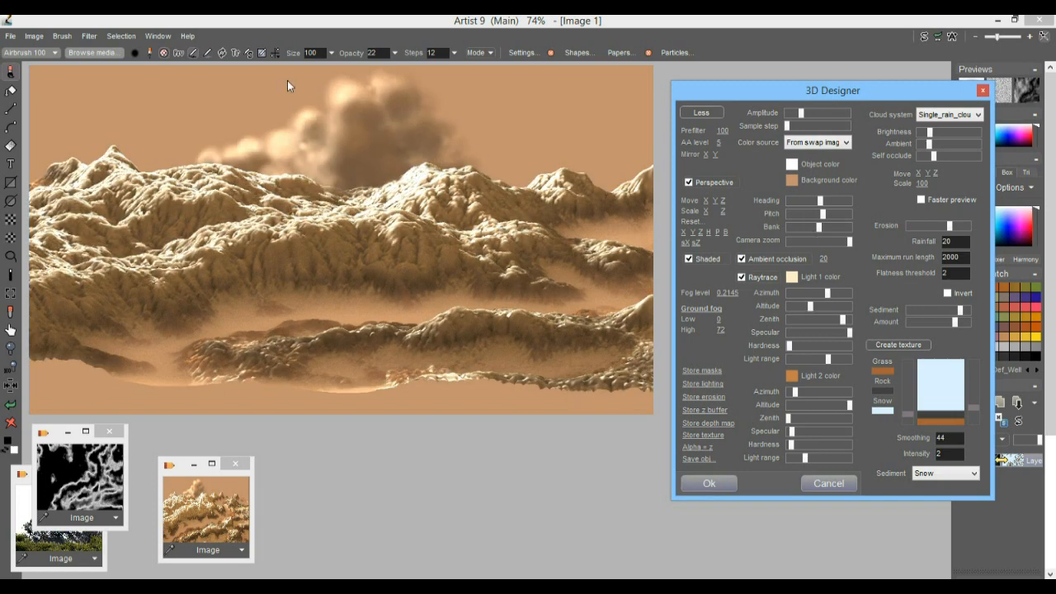
left_click_drag(809, 309, 796, 307)
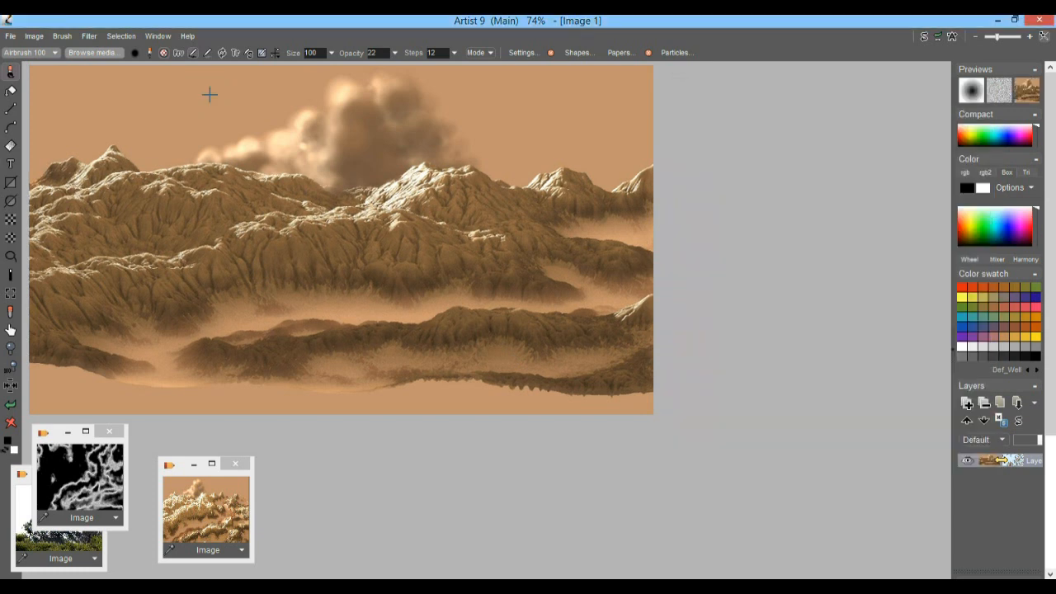
- Store a copy of the new terrain render and place it beside the previously stored terrain image
left_click(34, 36)
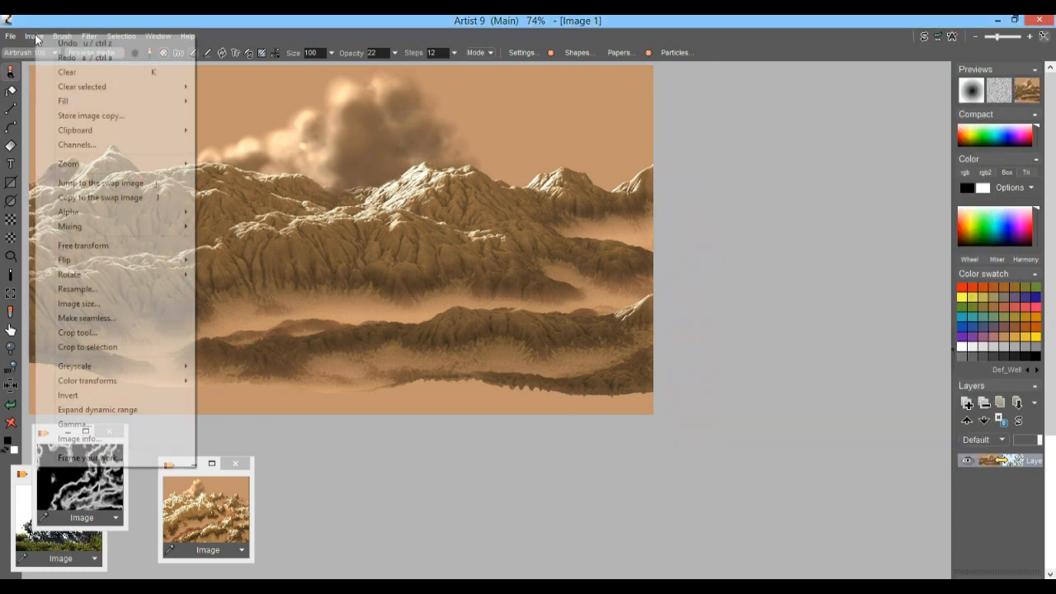
left_click(90, 116)
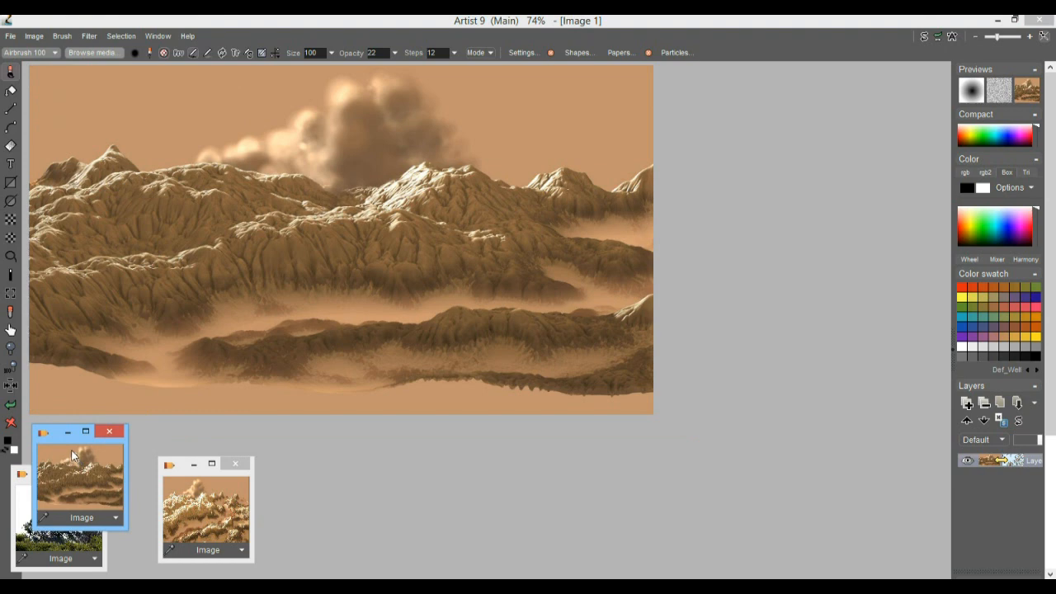
left_click_drag(61, 439, 320, 467)
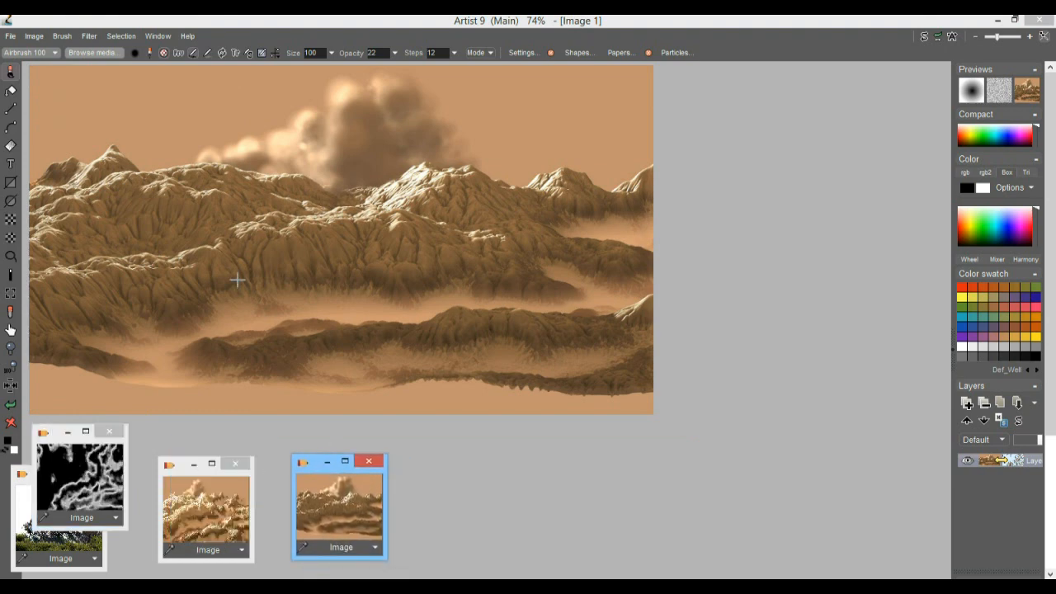
- Load the stored image of trees and grass onto the canvas and color-key its white background to alpha with the RGB difference key type
left_click(38, 545)
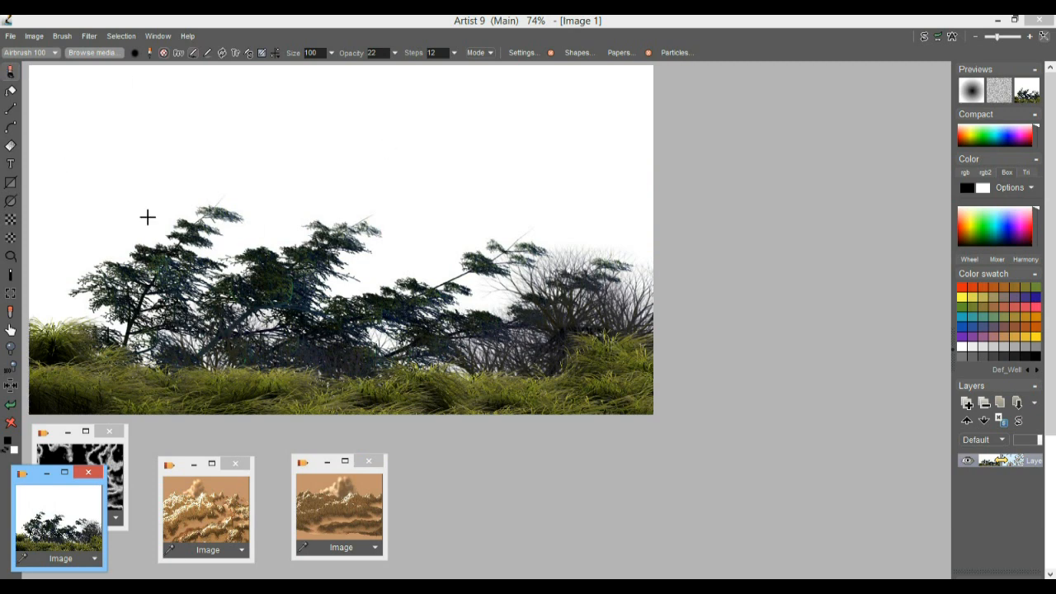
left_click(123, 36)
mouse_move(168, 86)
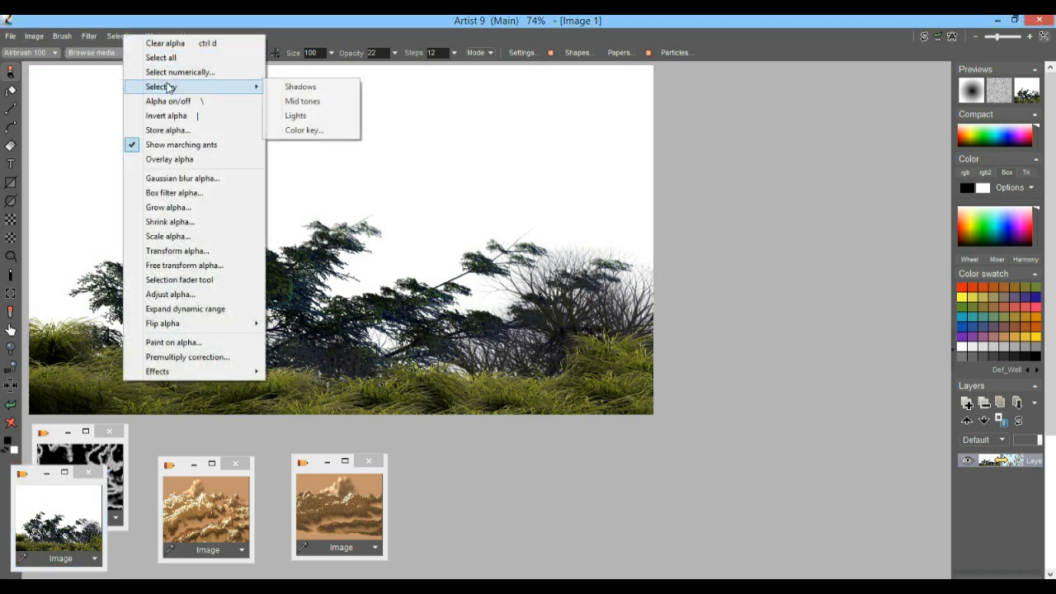
left_click(304, 130)
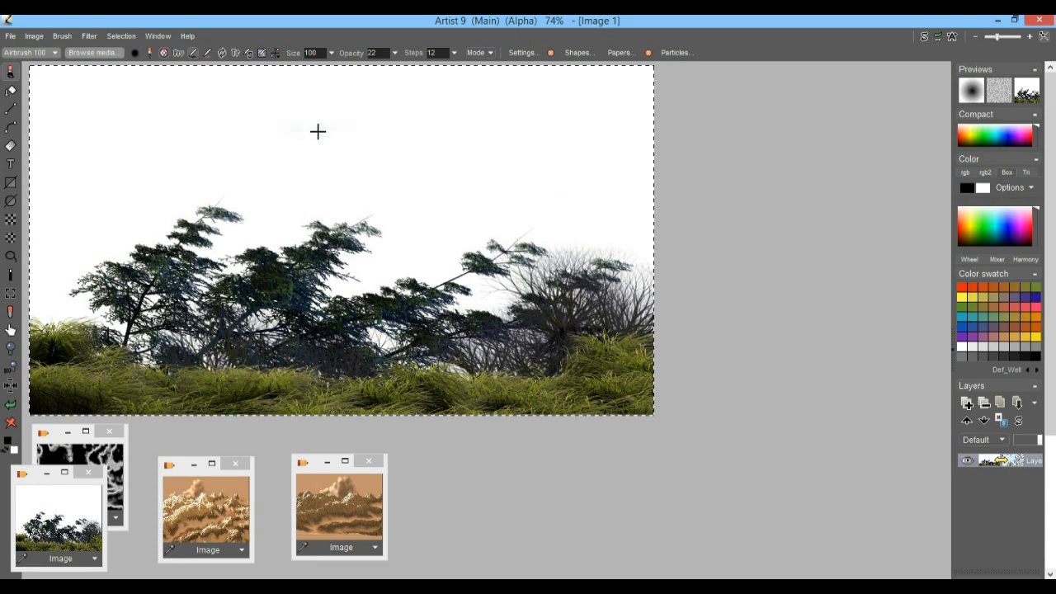
left_click(494, 238)
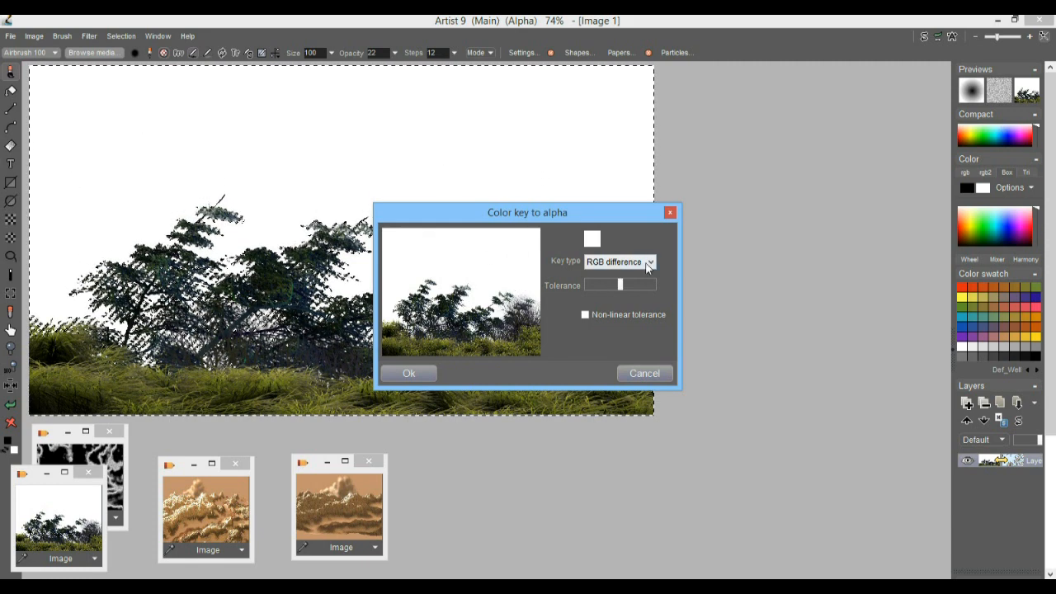
left_click(429, 372)
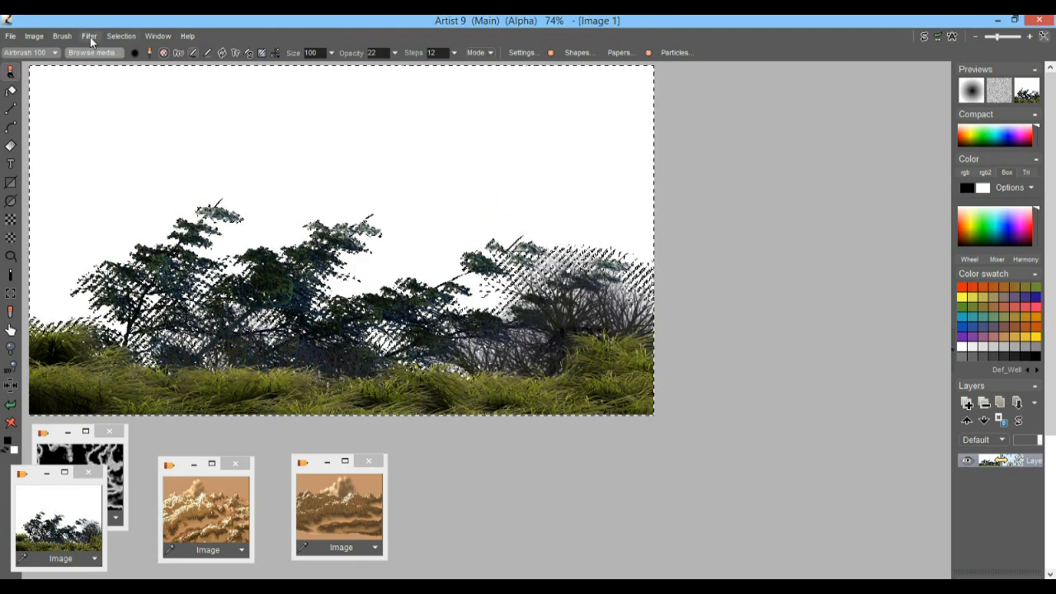
- Invert the alpha selection and pick up the selected trees and grass as a custom brush
left_click(118, 35)
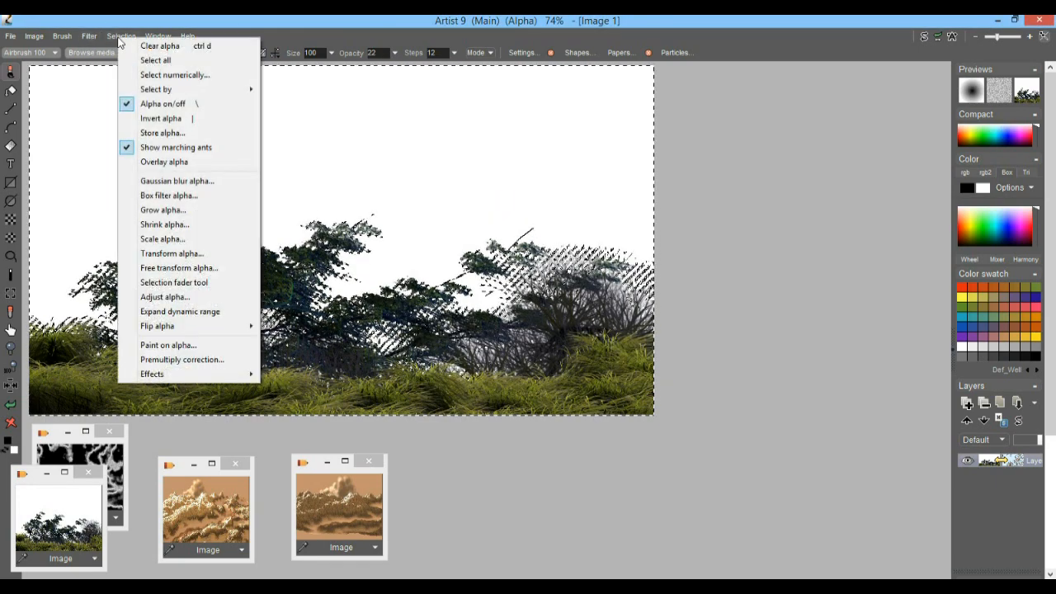
left_click(165, 118)
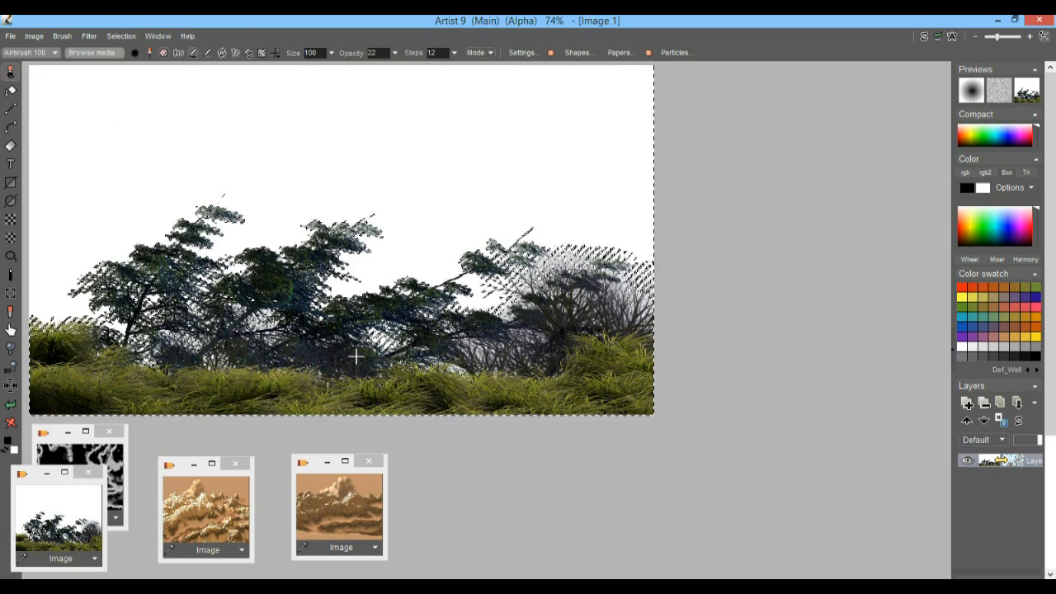
left_click(75, 36)
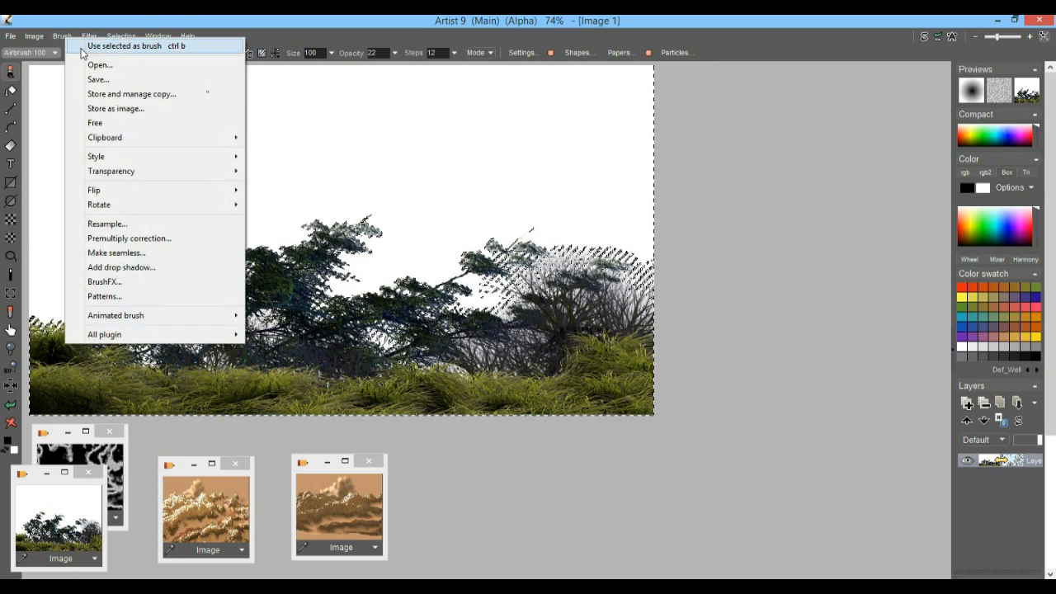
left_click(82, 48)
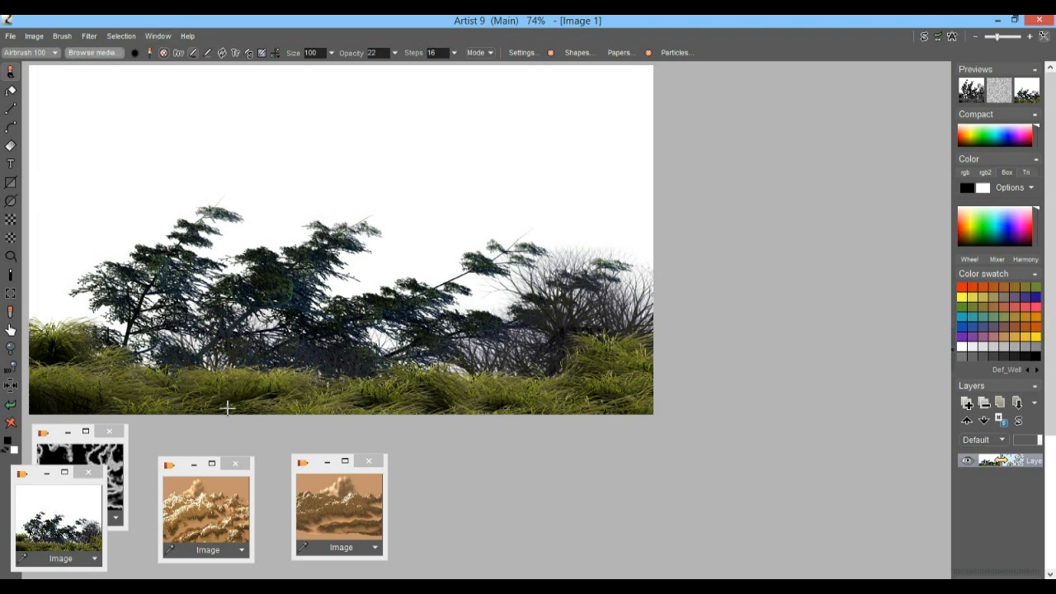
- Load the second stored terrain render, with the large cloud, onto the canvas and place the stored tree image beside the terrain images
left_click(349, 515)
left_click(208, 522)
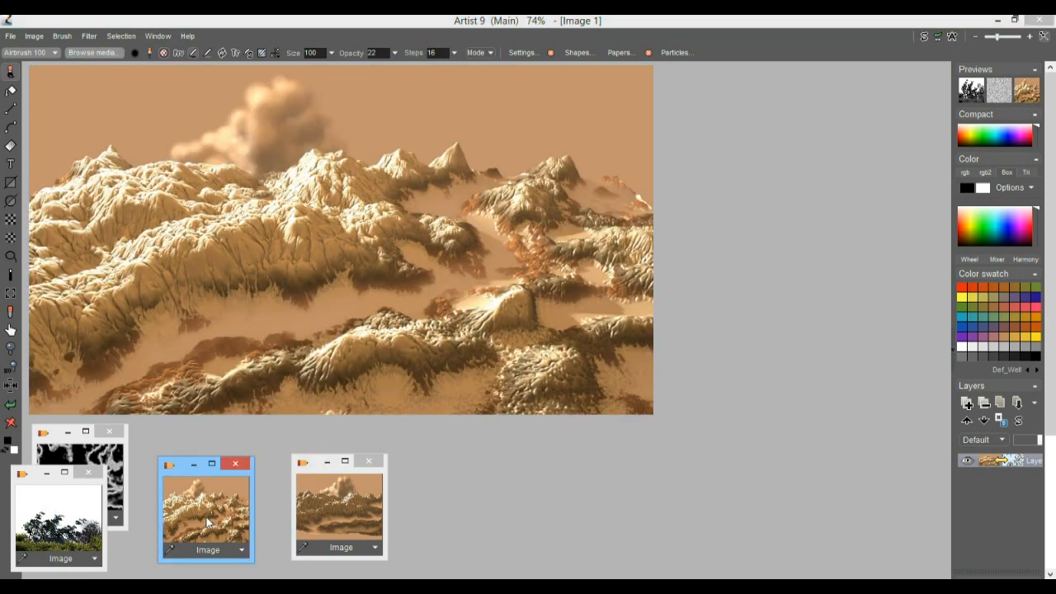
left_click(346, 496)
left_click_drag(66, 480, 484, 473)
mouse_move(315, 475)
left_mouse_down()
mouse_move(336, 466)
mouse_move(311, 470)
left_mouse_up()
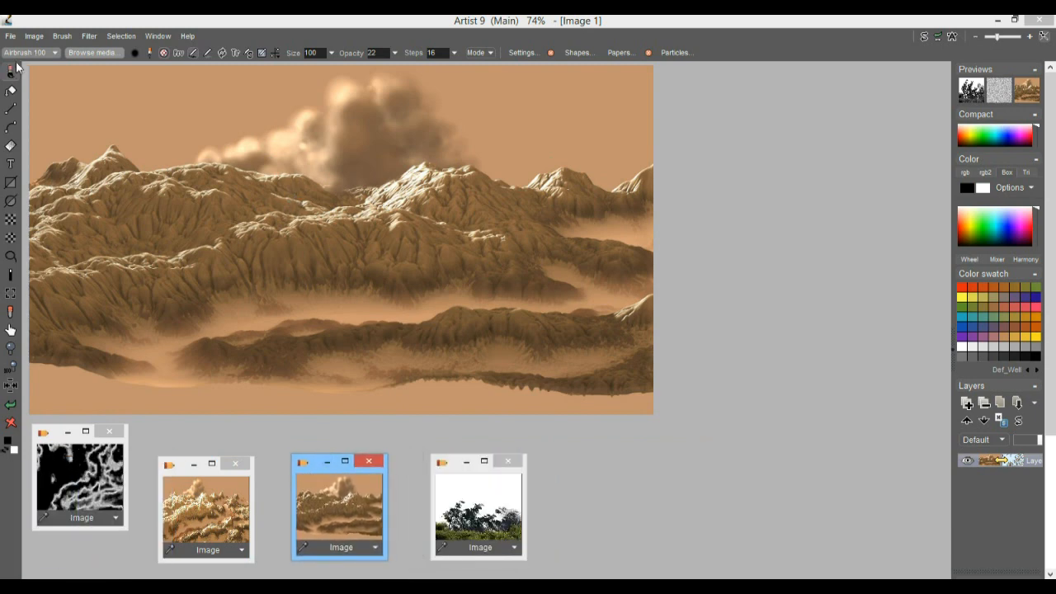
- Turn on the brush preview and set the brush opacity to 255
left_click(179, 53)
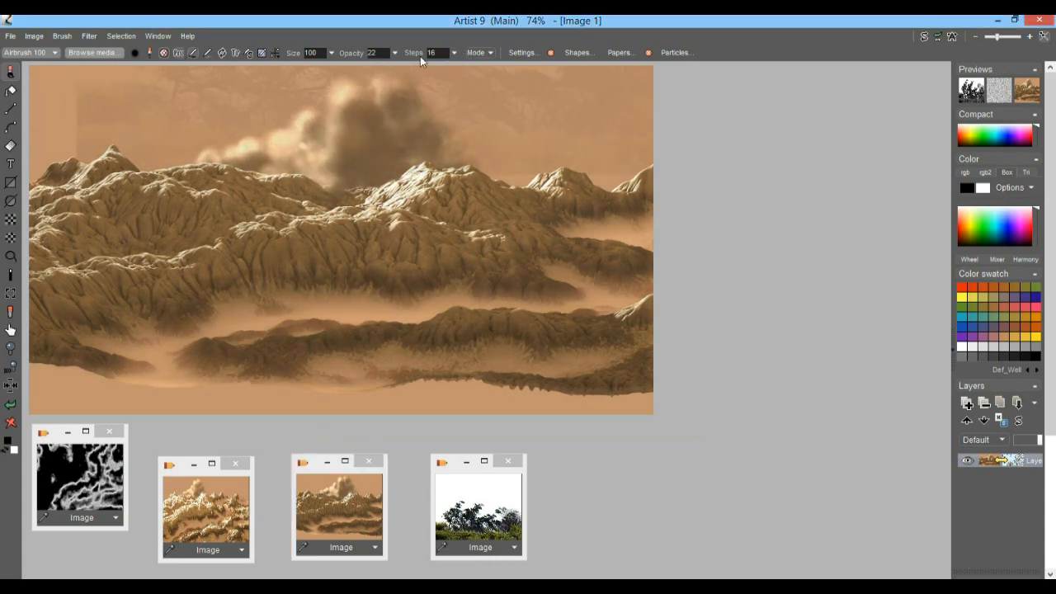
left_click(394, 53)
left_click_drag(388, 74, 396, 74)
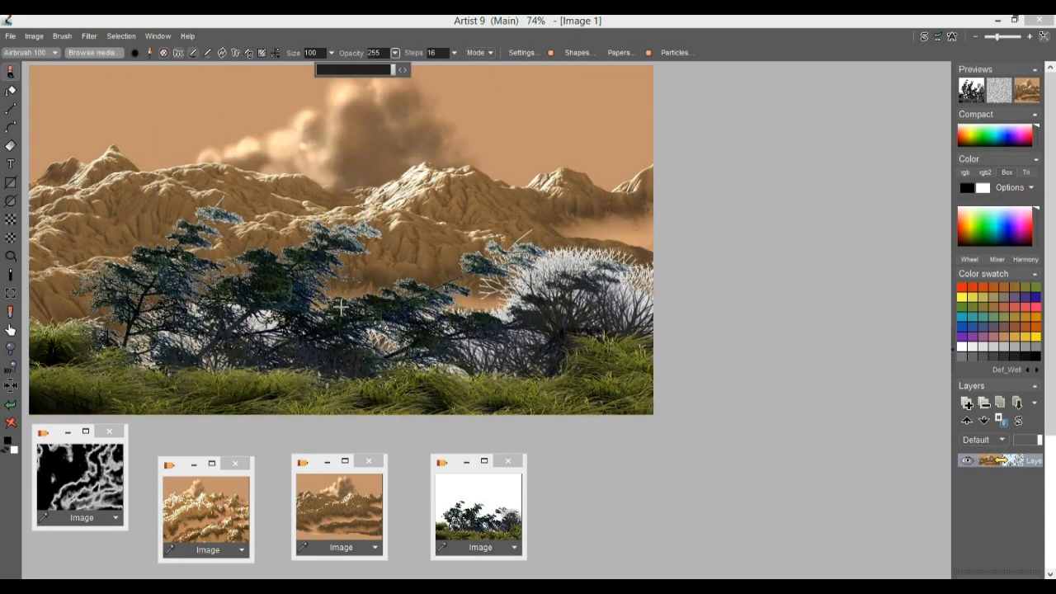
- Apply premultiply correction to the tree brush with White as the background color
left_click(87, 36)
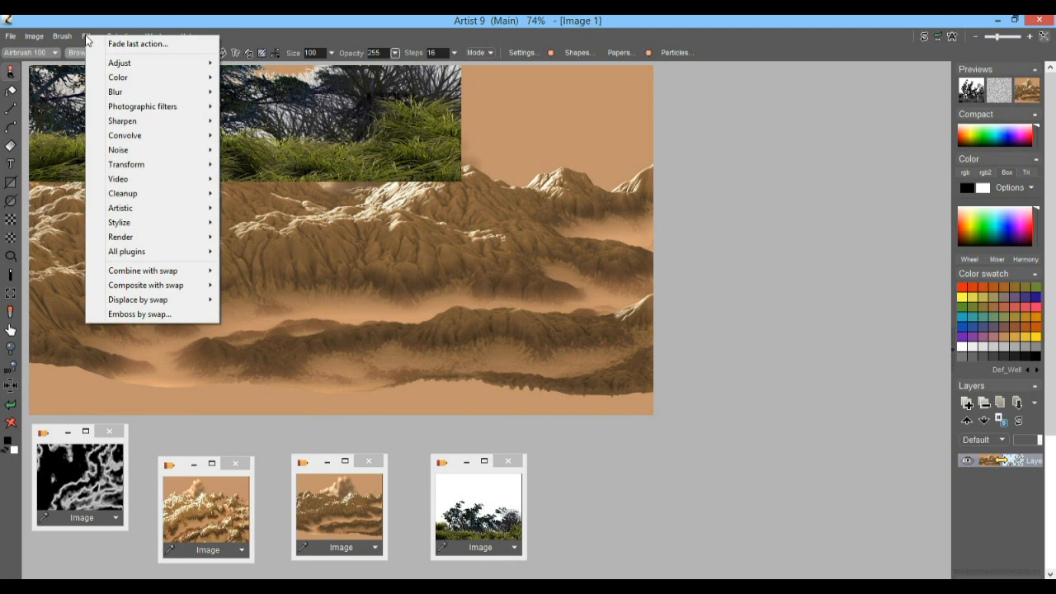
left_click(87, 36)
left_click(63, 37)
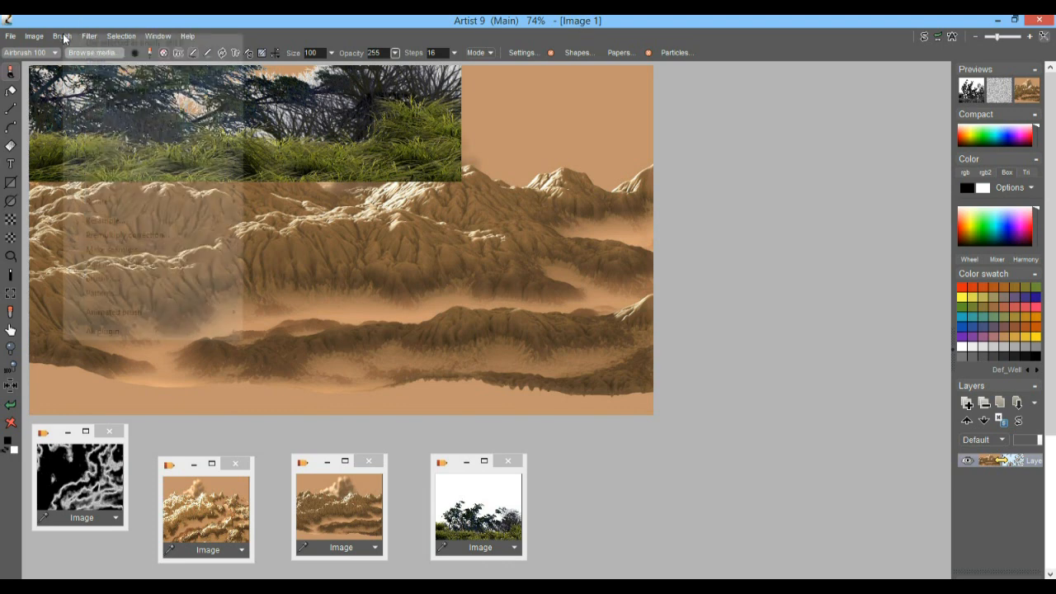
mouse_move(115, 140)
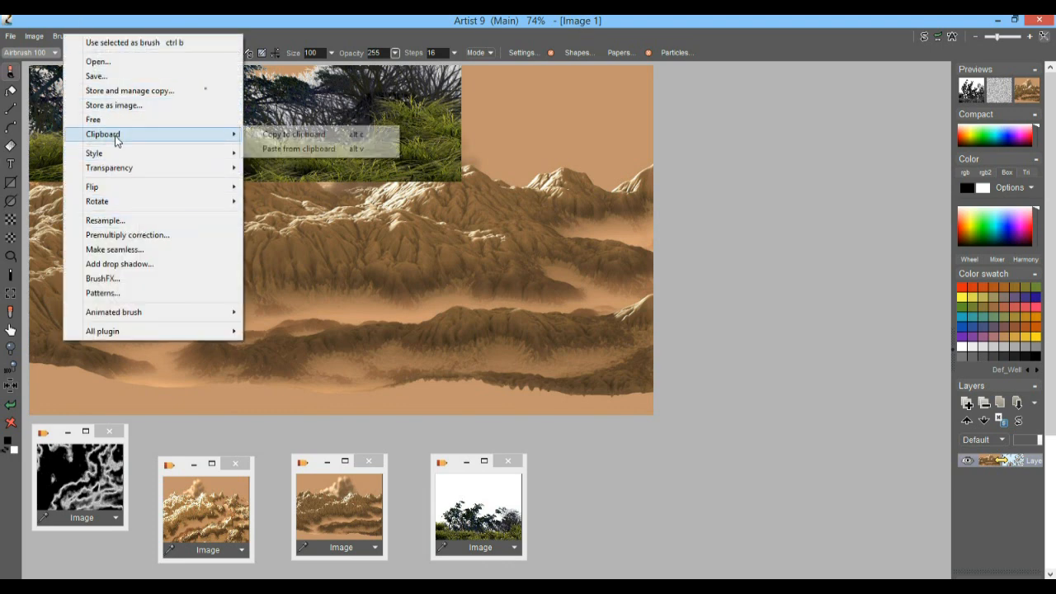
mouse_move(117, 159)
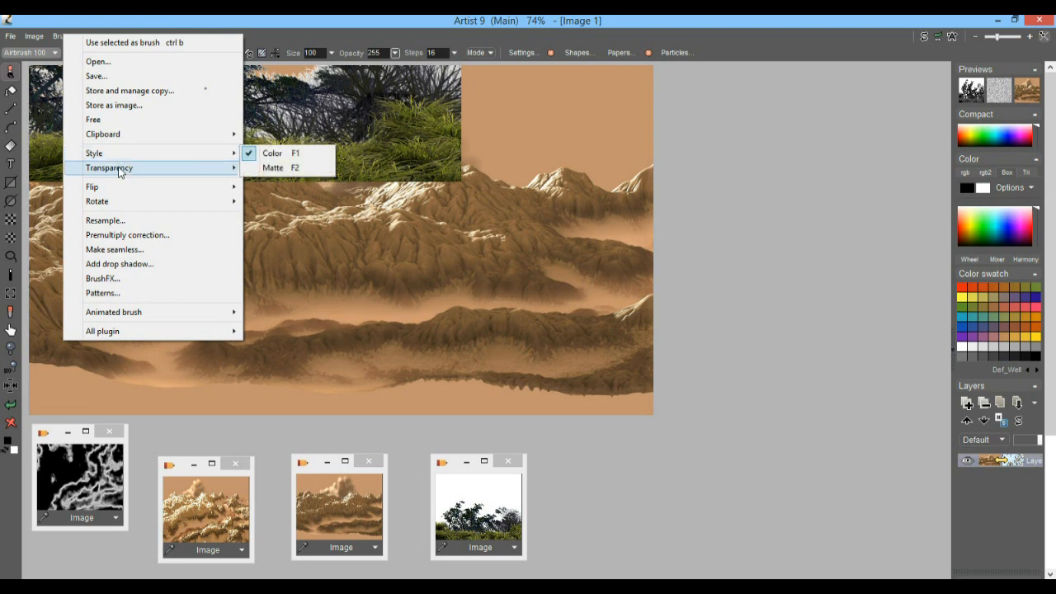
left_click(139, 239)
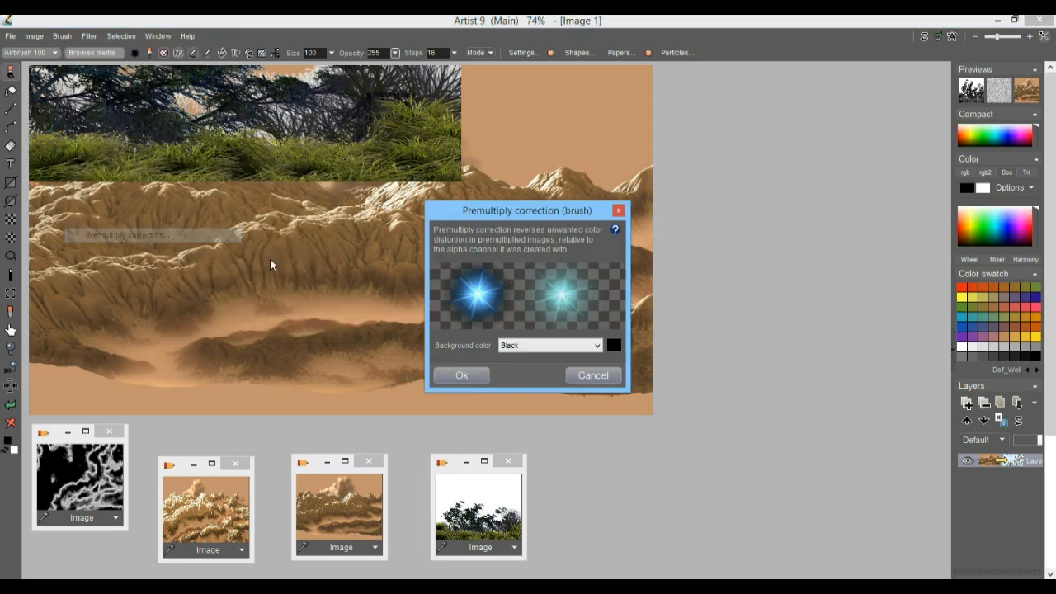
left_click(597, 346)
left_click(528, 364)
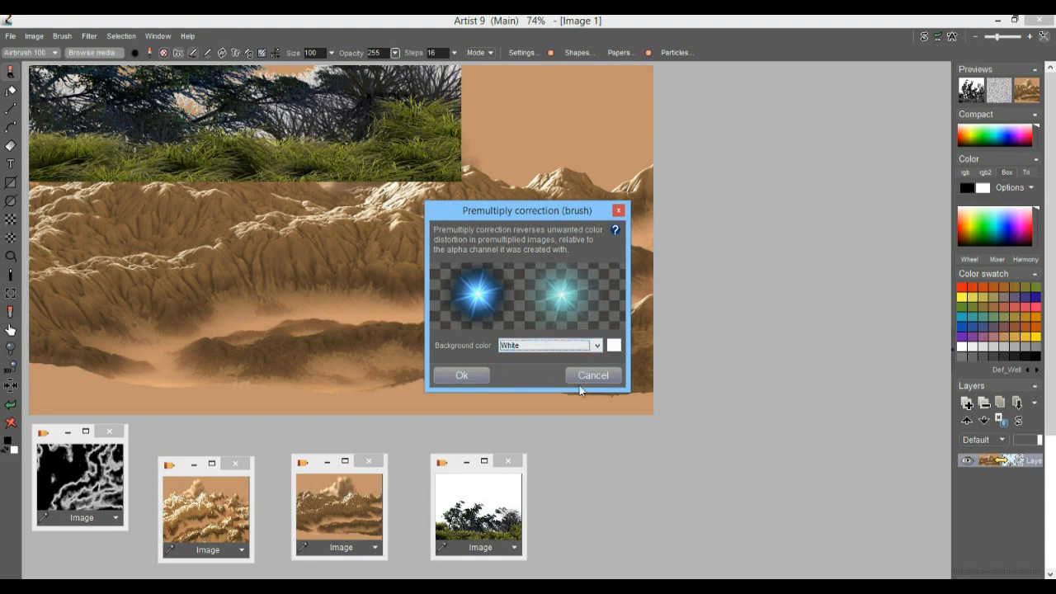
left_click(462, 375)
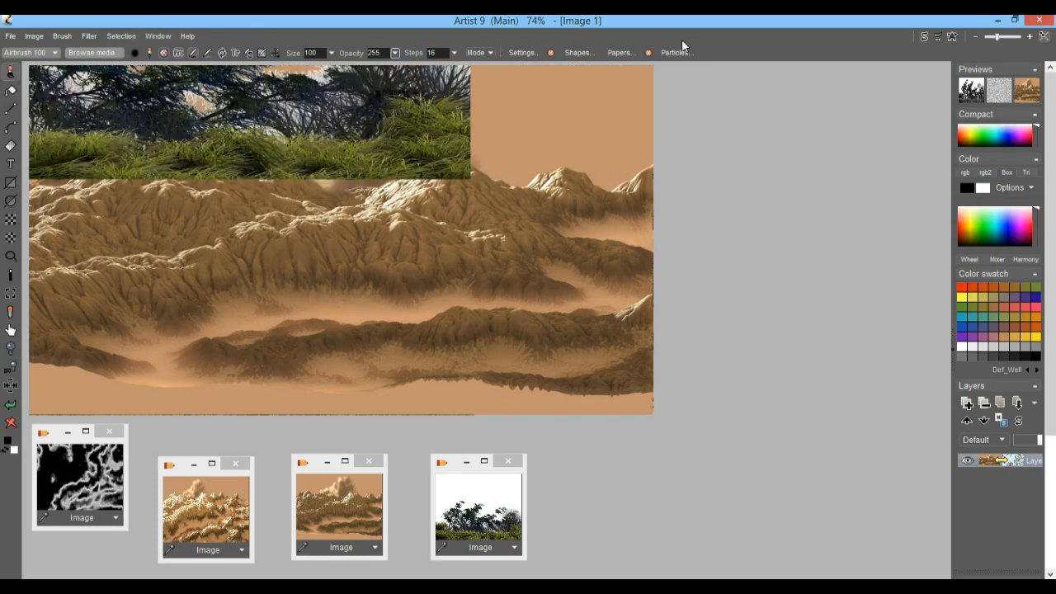
- Open the Optipuss particle settings beside the canvas and enable Foliage
left_click(677, 52)
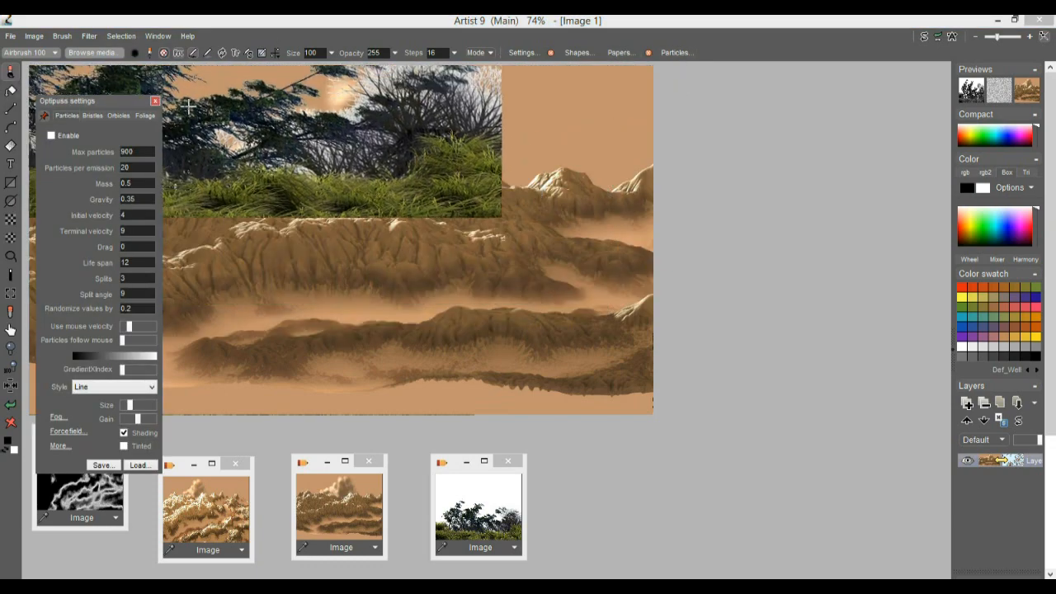
mouse_move(134, 105)
left_mouse_down()
mouse_move(787, 77)
mouse_move(871, 93)
mouse_move(852, 90)
left_mouse_up()
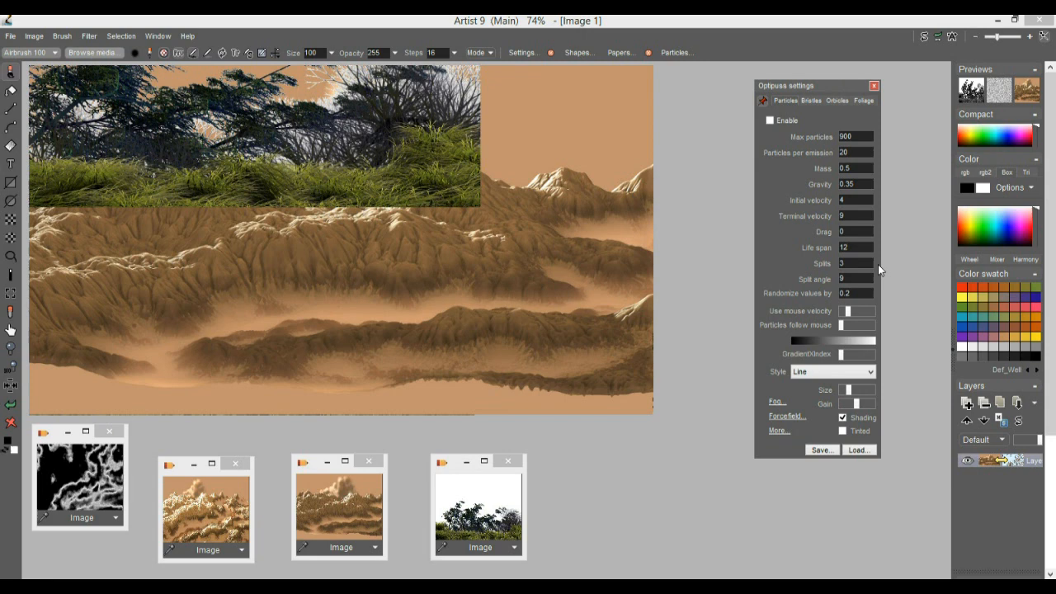
left_click(867, 101)
left_click(770, 120)
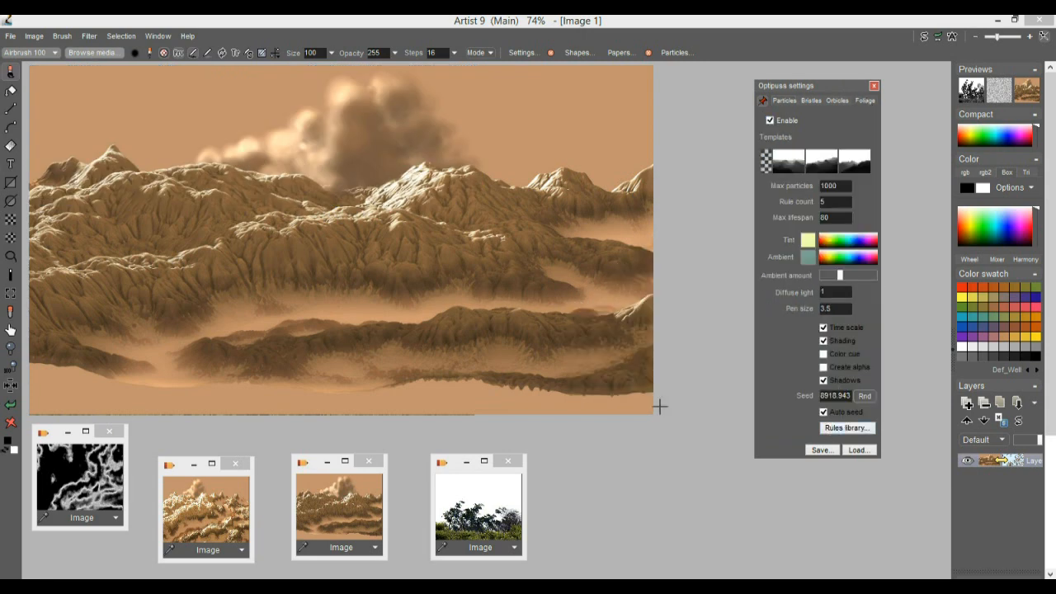
- Paint several foliage trees along the lower part of the terrain image
left_click_drag(113, 382, 183, 337)
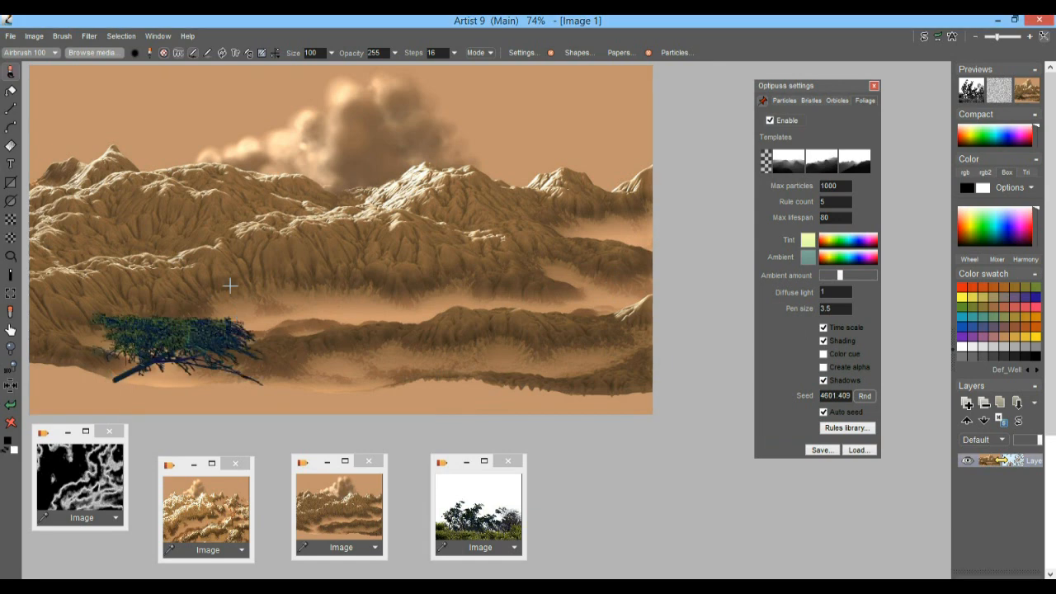
left_click_drag(223, 400, 321, 297)
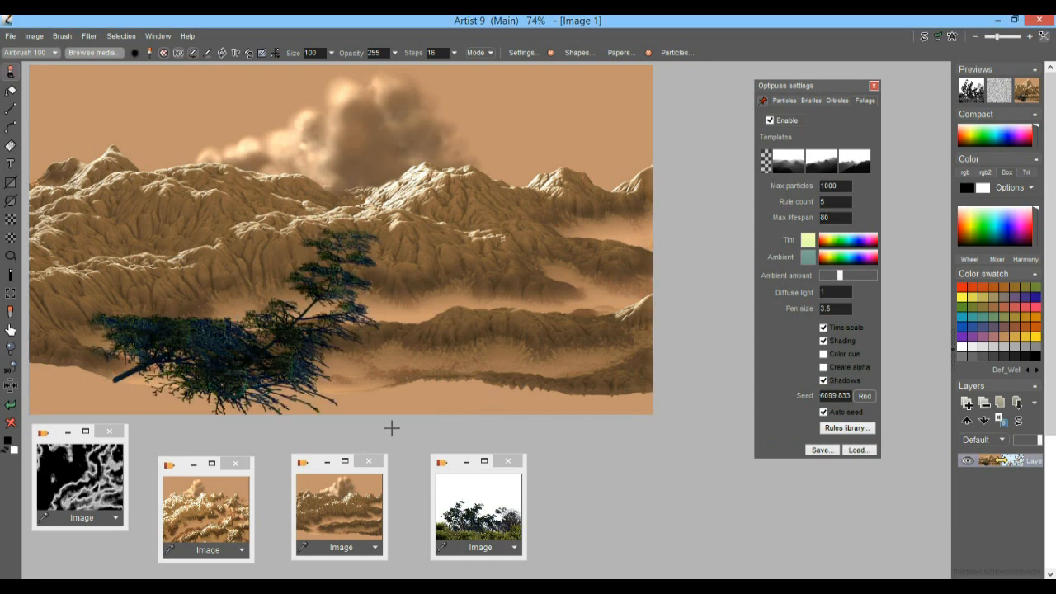
left_click_drag(368, 423, 430, 311)
left_click_drag(69, 421, 9, 249)
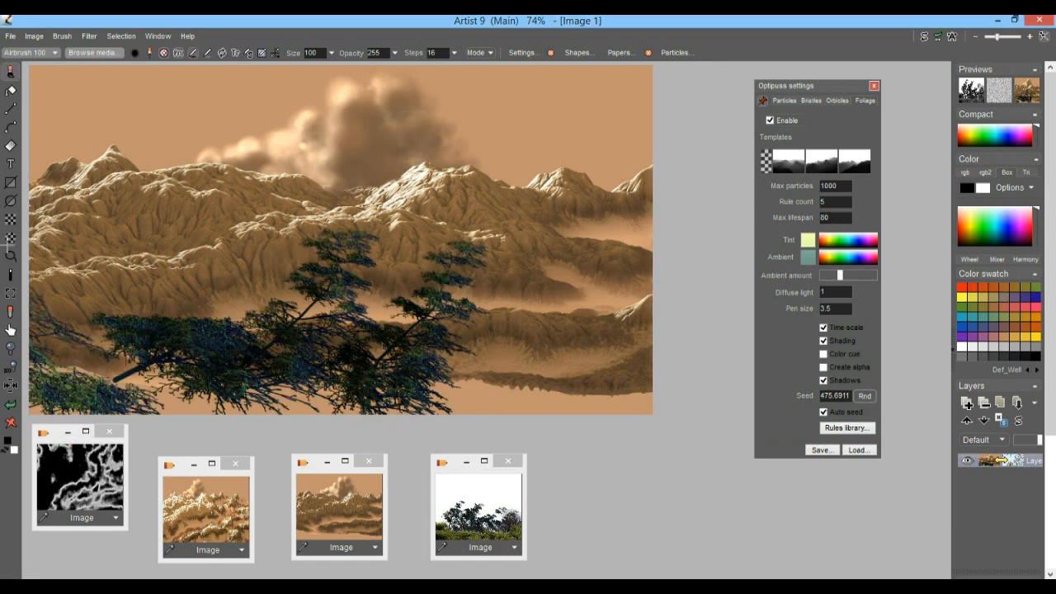
left_click_drag(553, 420, 589, 335)
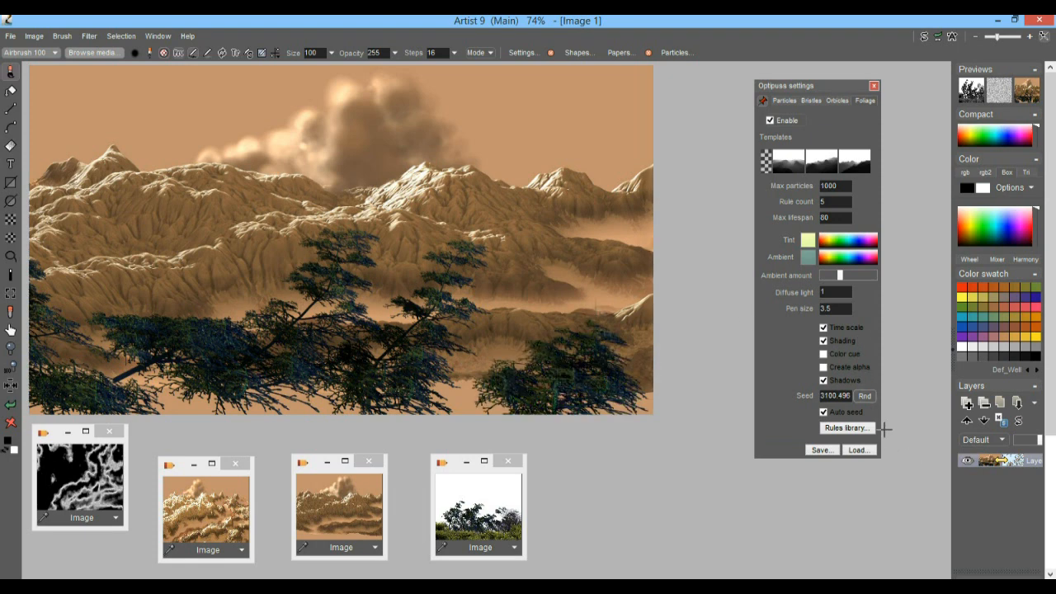
- Enable the Particles brush and paint a patch of grey grass in the lower right foreground of the image
left_click(785, 101)
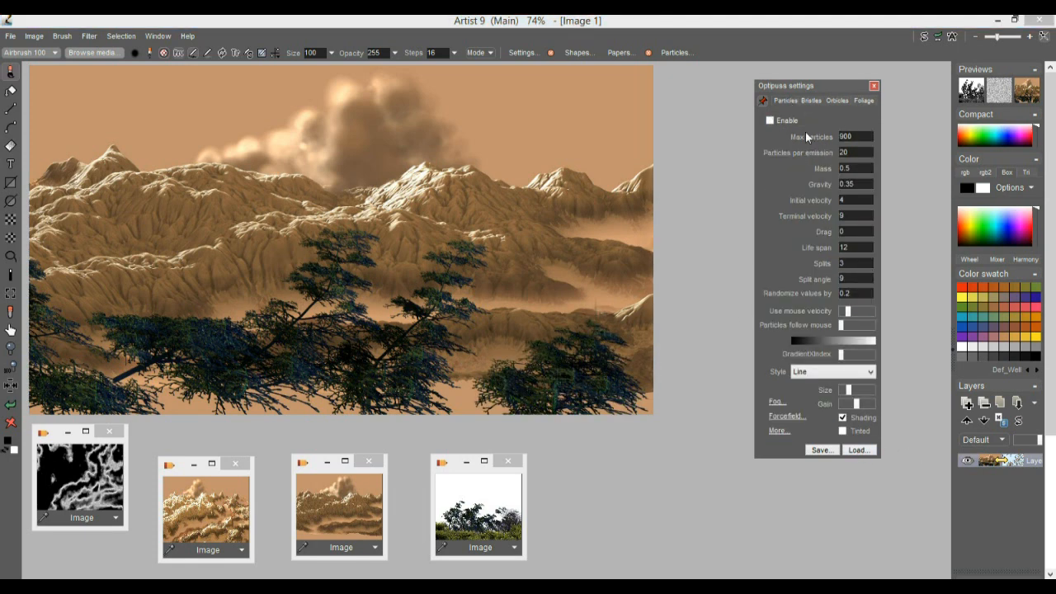
mouse_move(623, 409)
left_mouse_down()
mouse_move(632, 369)
mouse_move(581, 415)
mouse_move(498, 403)
mouse_move(523, 399)
mouse_move(630, 425)
left_mouse_up()
- Load the BaddyGrass.opt particle preset and paint green grass across the whole foreground
left_click(850, 356)
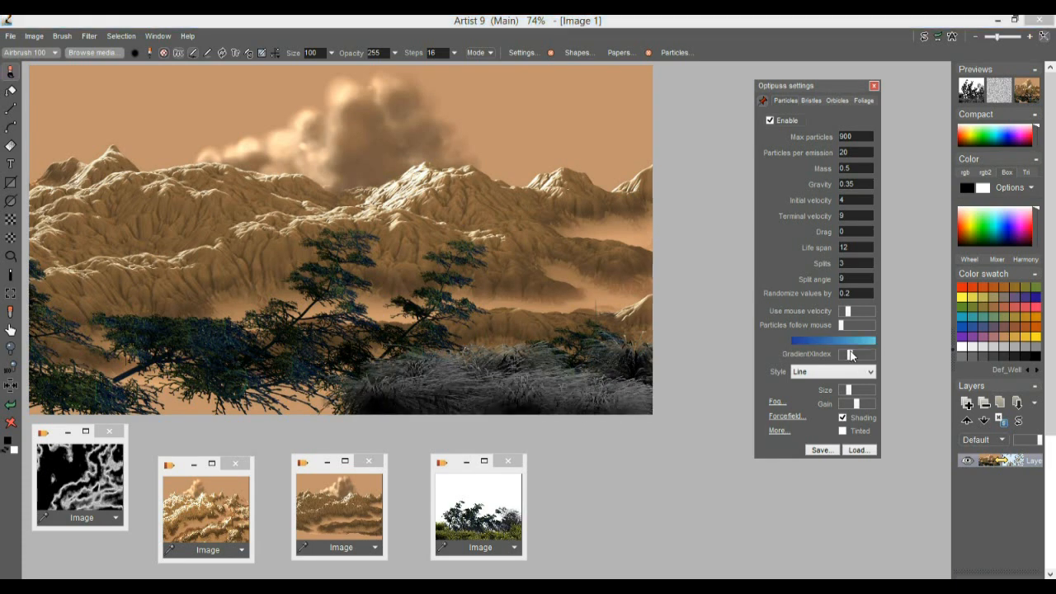
left_click_drag(851, 356, 872, 358)
left_click(866, 452)
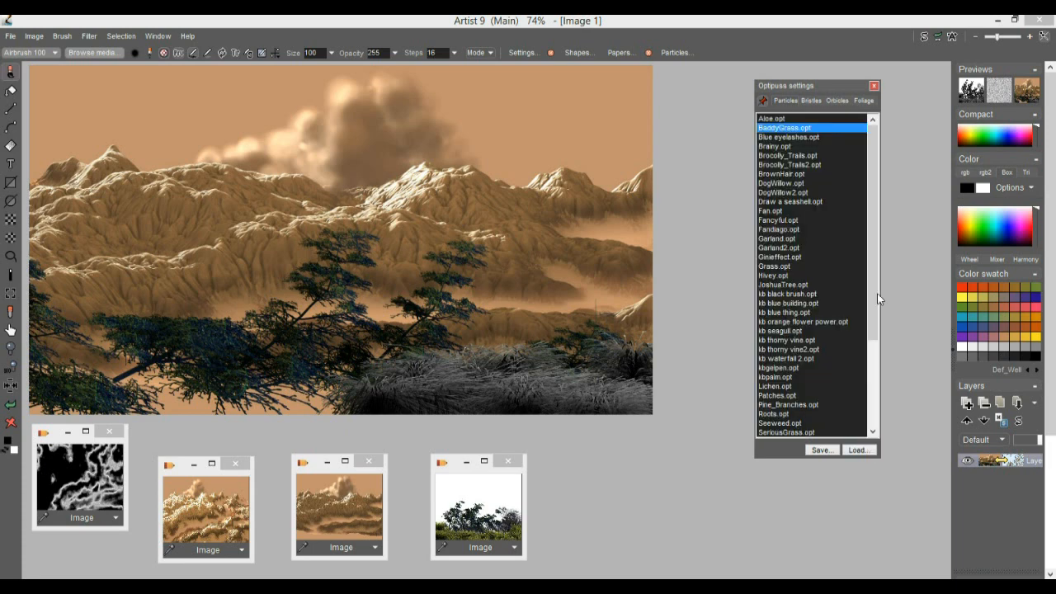
double_click(789, 132)
mouse_move(630, 357)
left_mouse_down()
mouse_move(559, 424)
mouse_move(150, 403)
mouse_move(50, 384)
mouse_move(33, 355)
left_mouse_up()
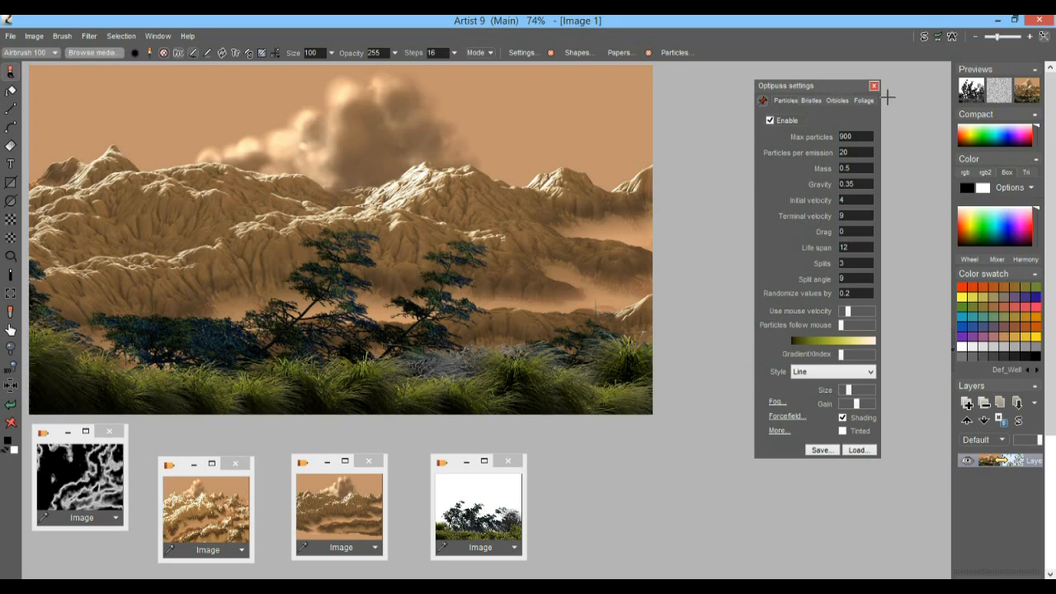
- Disable the particles, turn off the brush preview and close the Optipuss settings
left_click(771, 120)
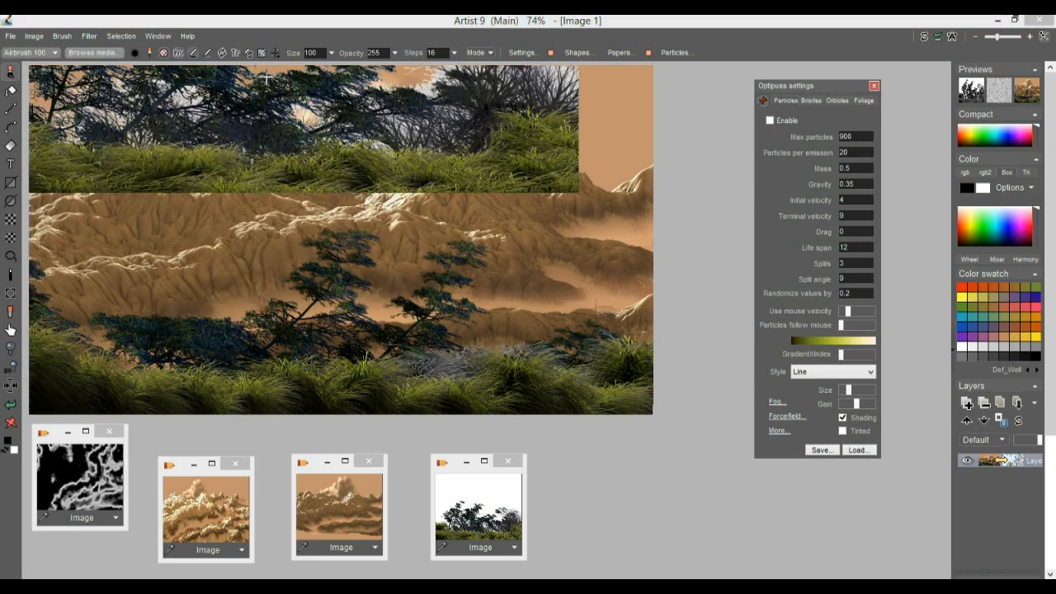
left_click(176, 53)
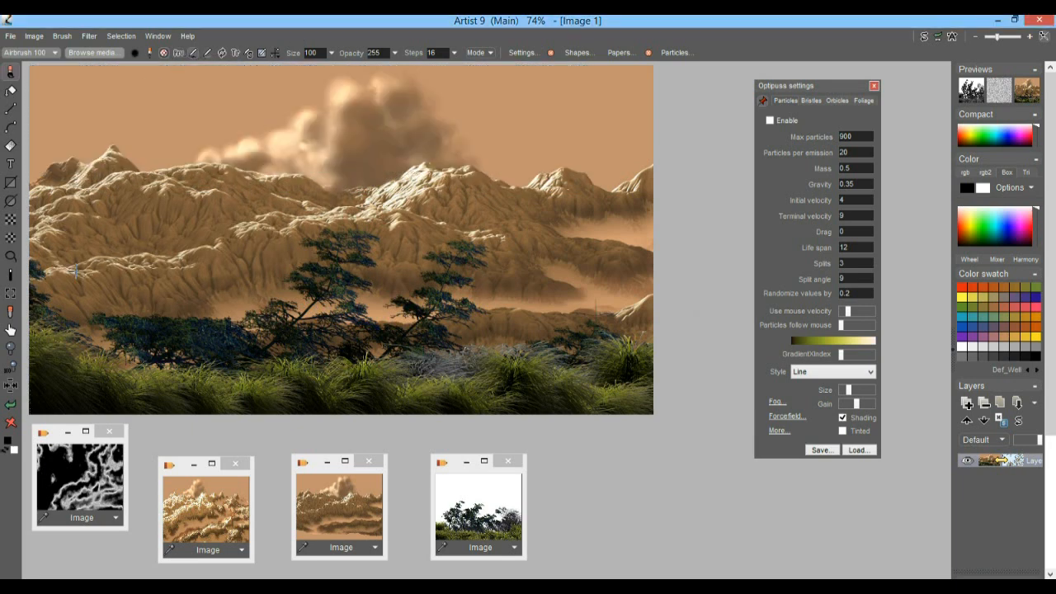
left_click(874, 86)
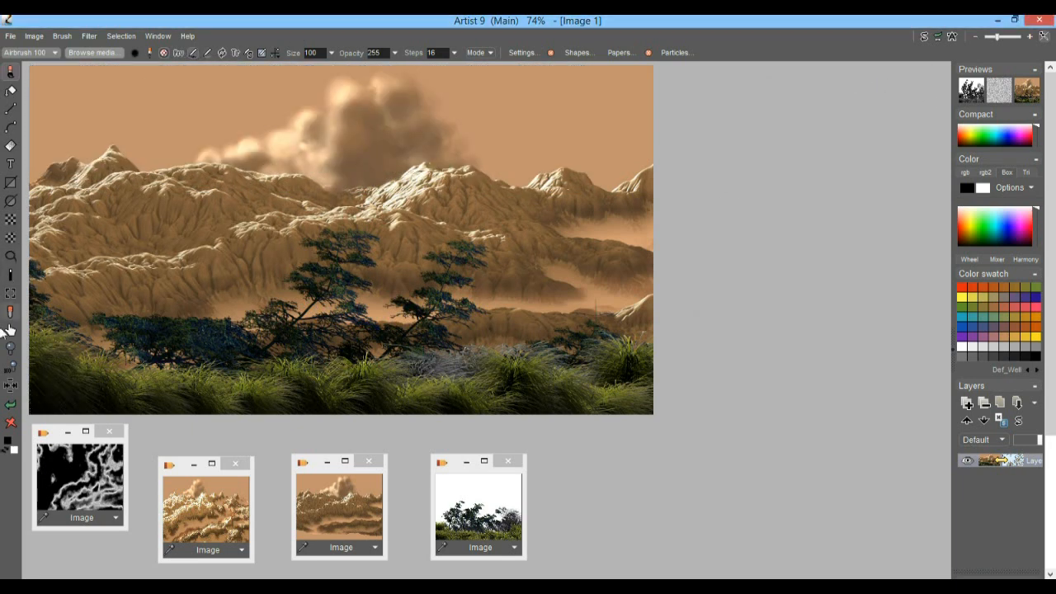
- Minimize all the stored image windows covering the painting, including the stacked black-and-white noise images
left_click(11, 370)
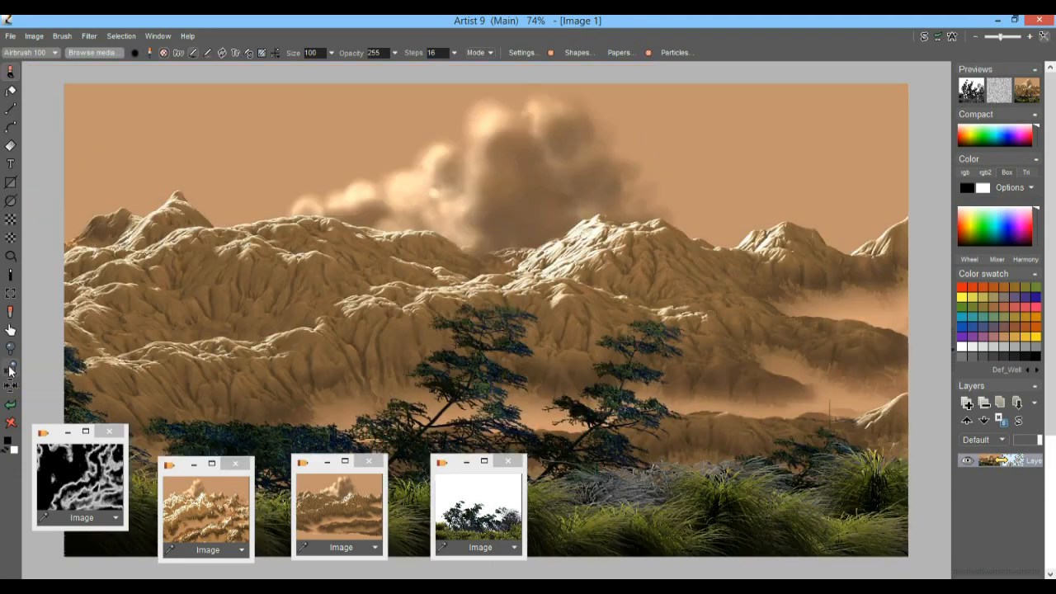
left_click(327, 462)
left_click(194, 465)
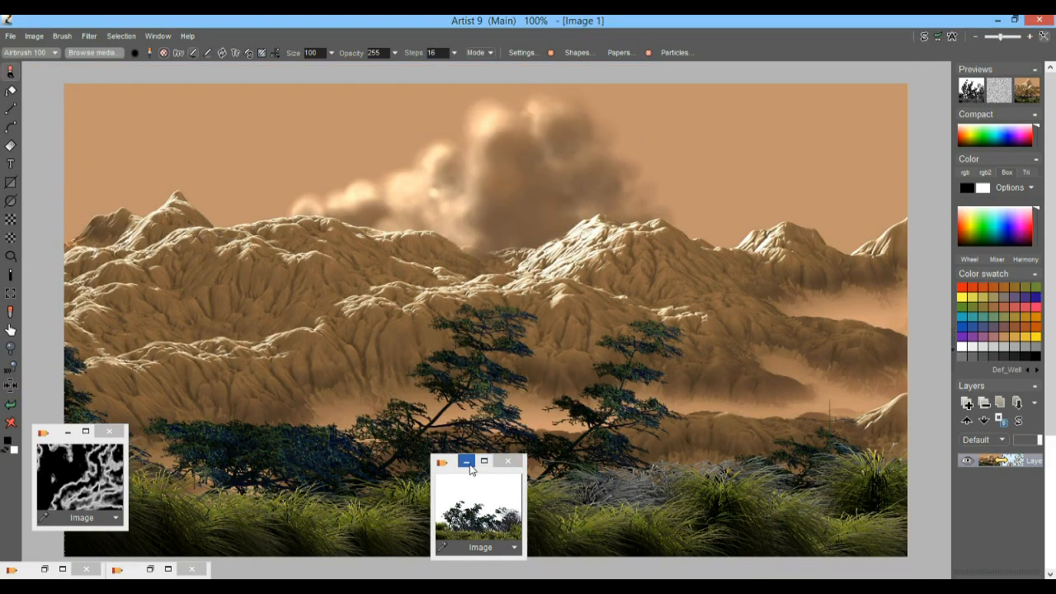
left_click(467, 462)
left_click(69, 432)
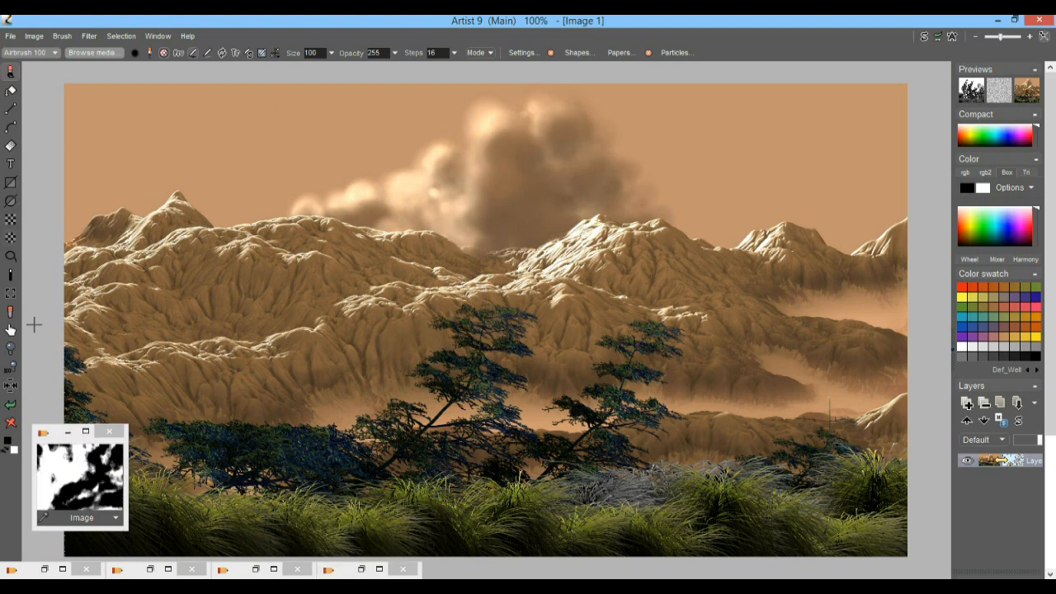
left_click(69, 433)
left_click(69, 433)
left_click(70, 433)
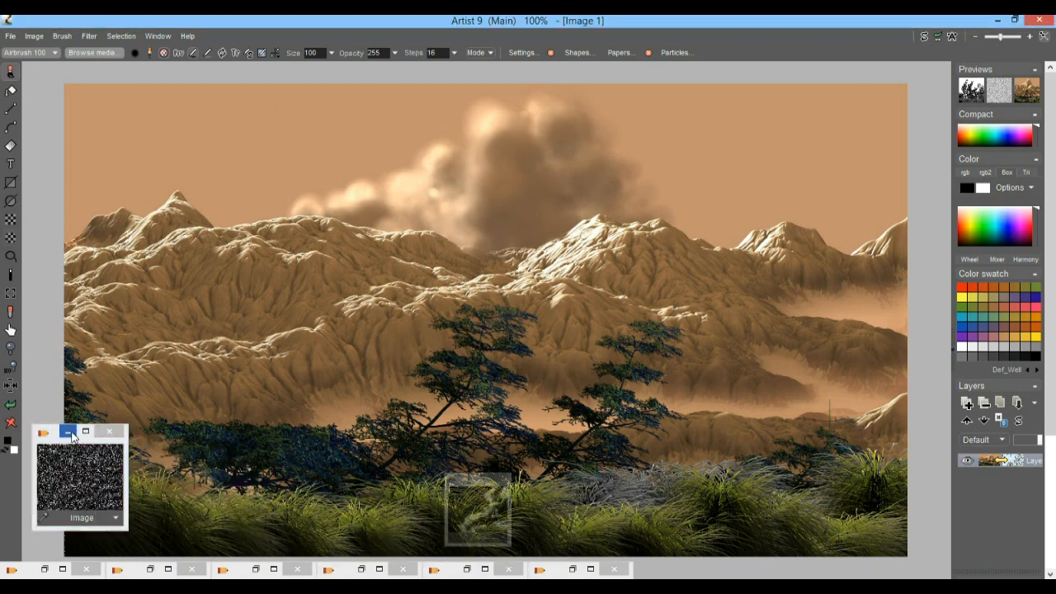
left_click(71, 434)
left_click(71, 434)
left_click(71, 434)
left_click(71, 434)
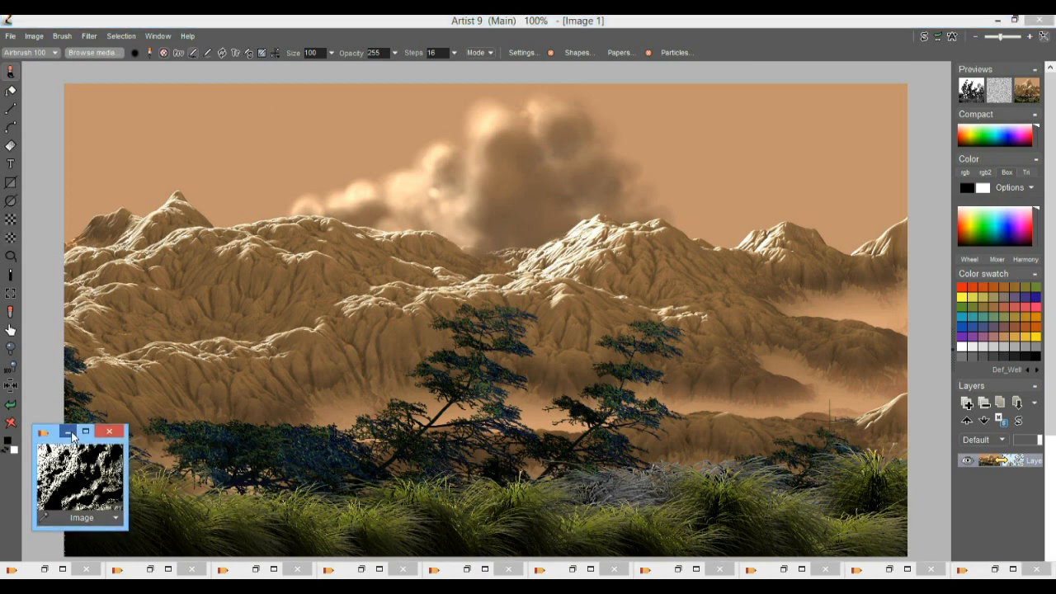
left_click(69, 431)
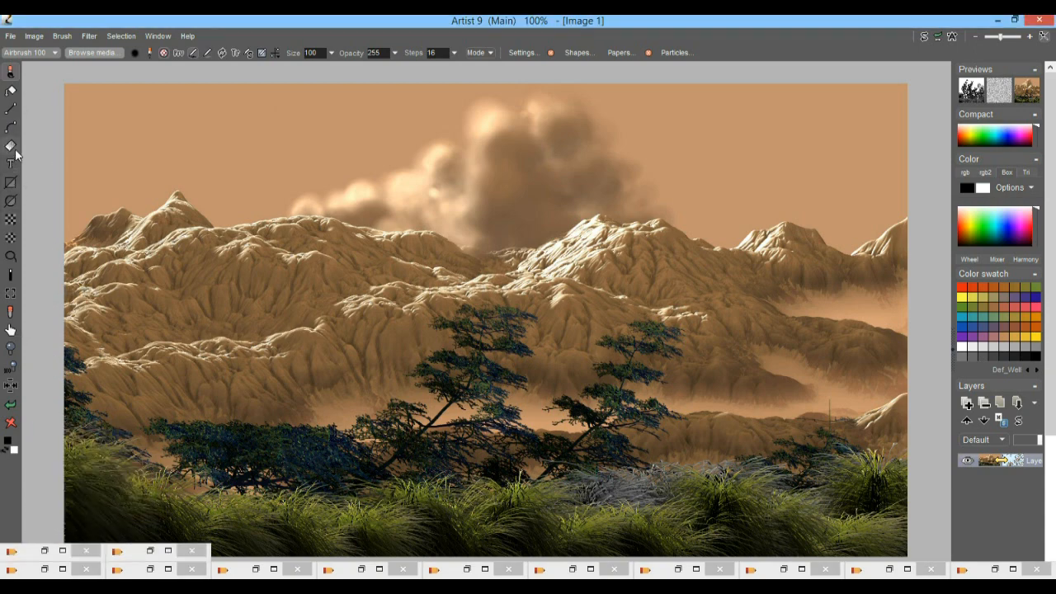
- Expand the painting's dynamic range and apply the Soft contrast improvement filter with an adjusted level
left_click(34, 37)
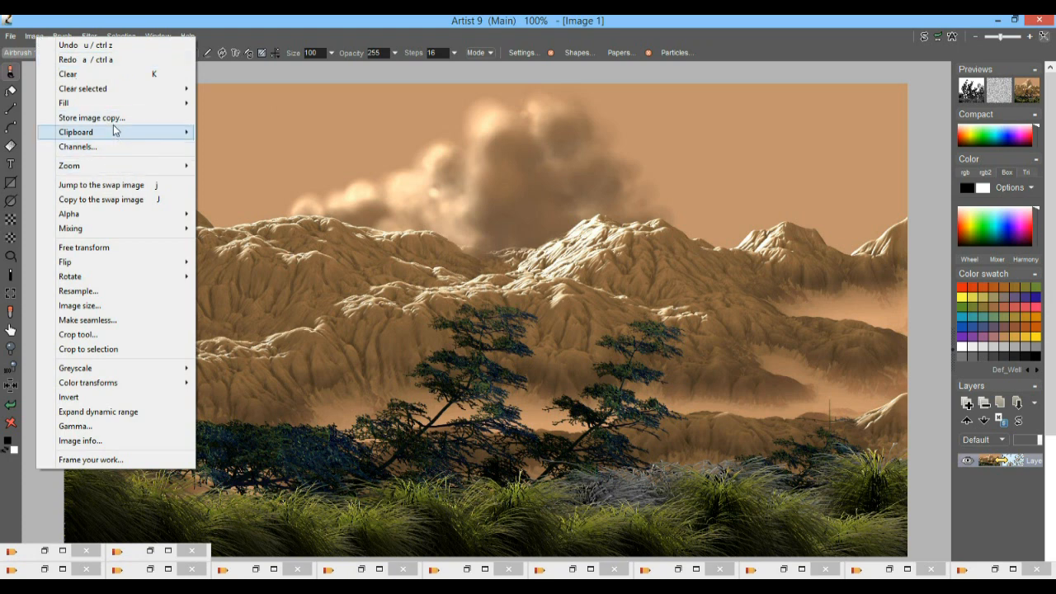
left_click(86, 412)
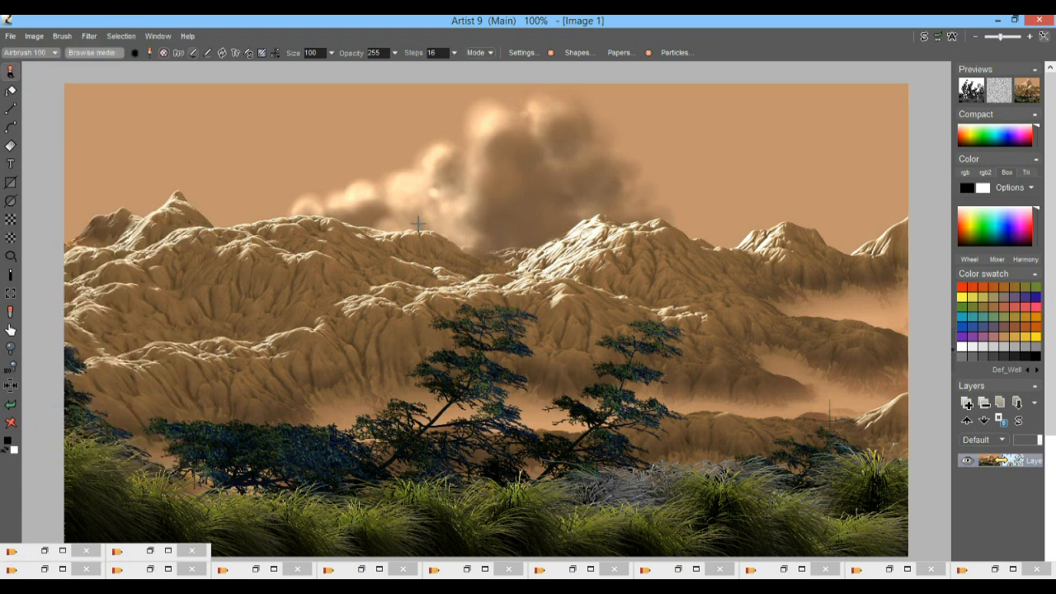
left_click(88, 36)
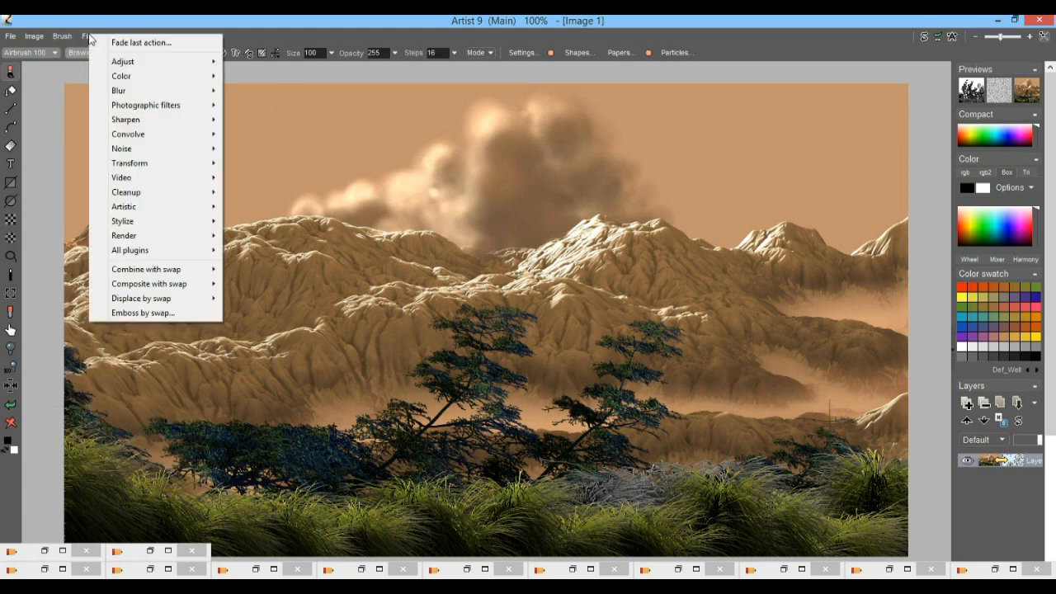
mouse_move(196, 106)
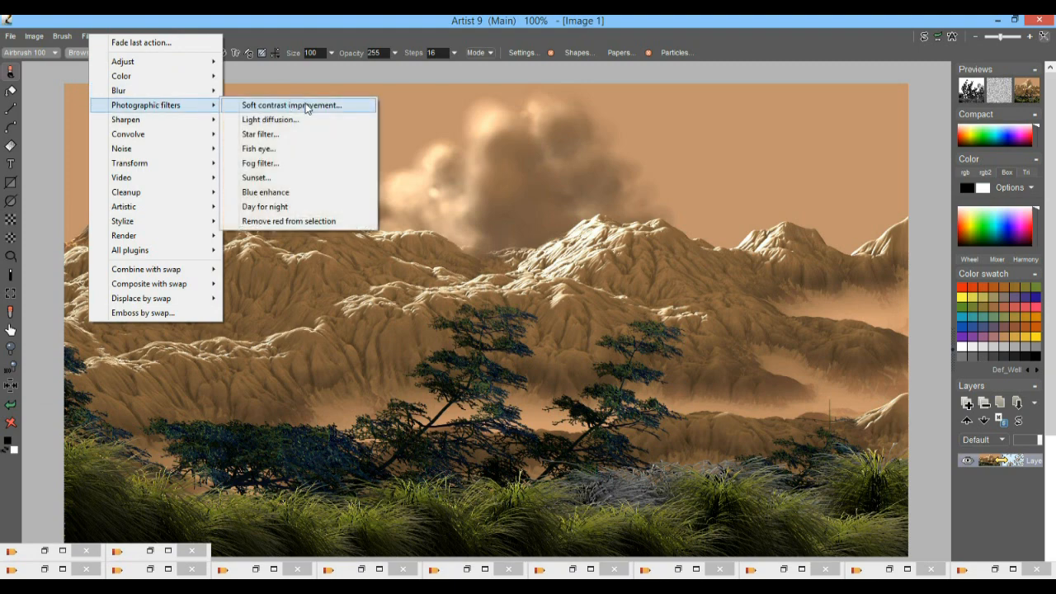
left_click(307, 106)
left_click_drag(515, 289, 531, 336)
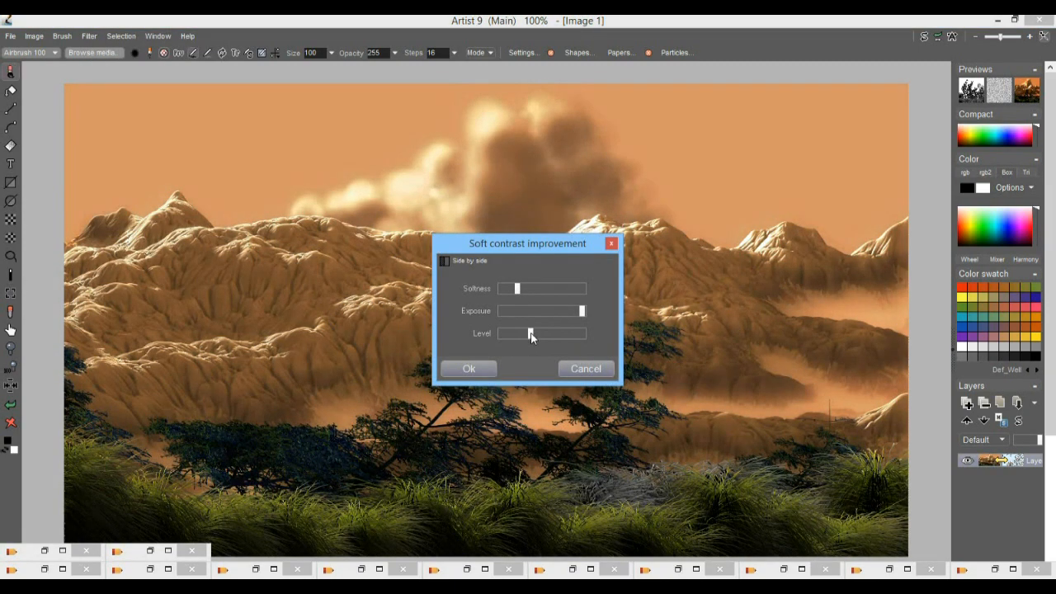
left_click(469, 370)
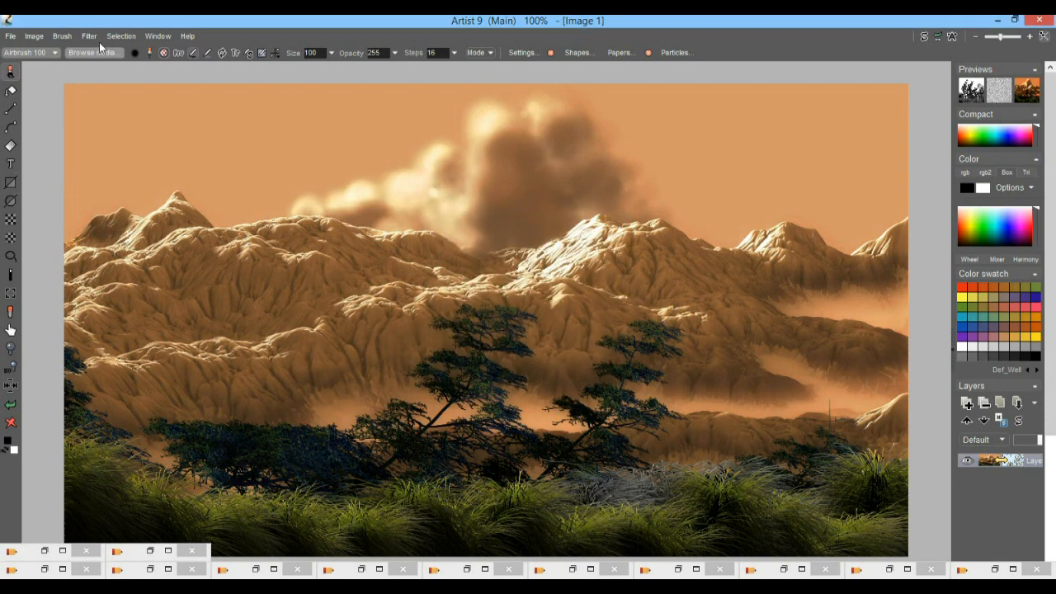
- Open the lens flare options and move their window clear of the sky, over the lower part of the painting
left_click(10, 148)
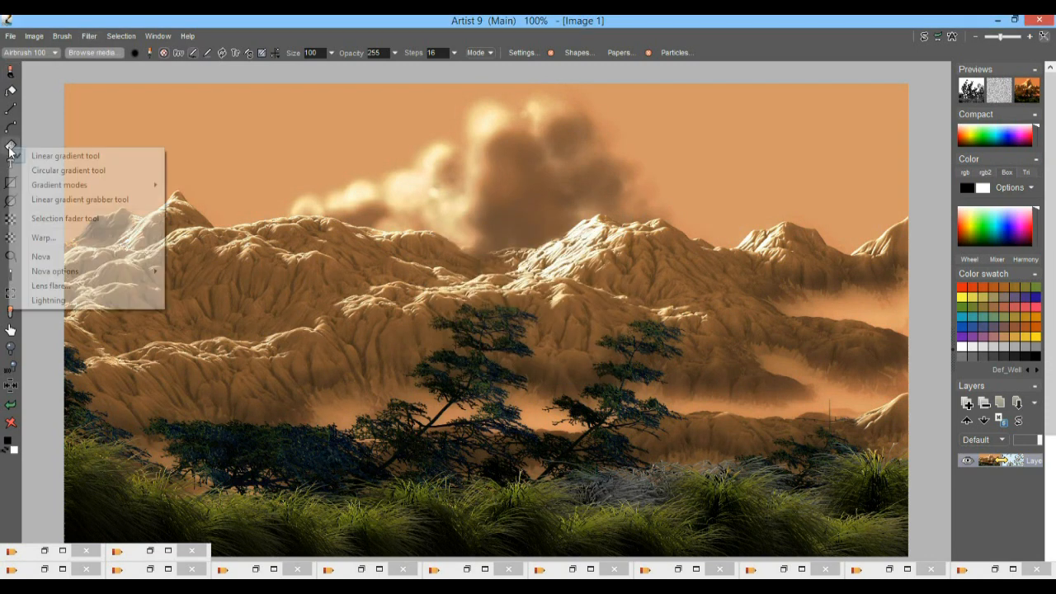
left_click(68, 285)
left_click_drag(433, 68, 700, 331)
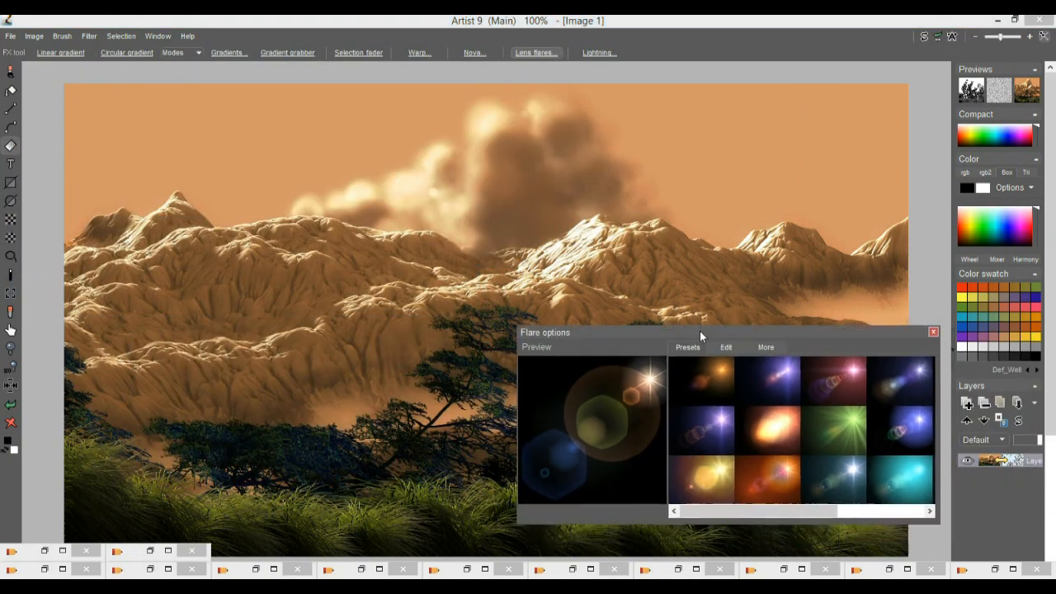
- Try the orange, green-ray and pale green star lens flares in the sky above the left-hand mountains
left_click(776, 474)
left_click_drag(264, 135, 382, 65)
left_click(838, 428)
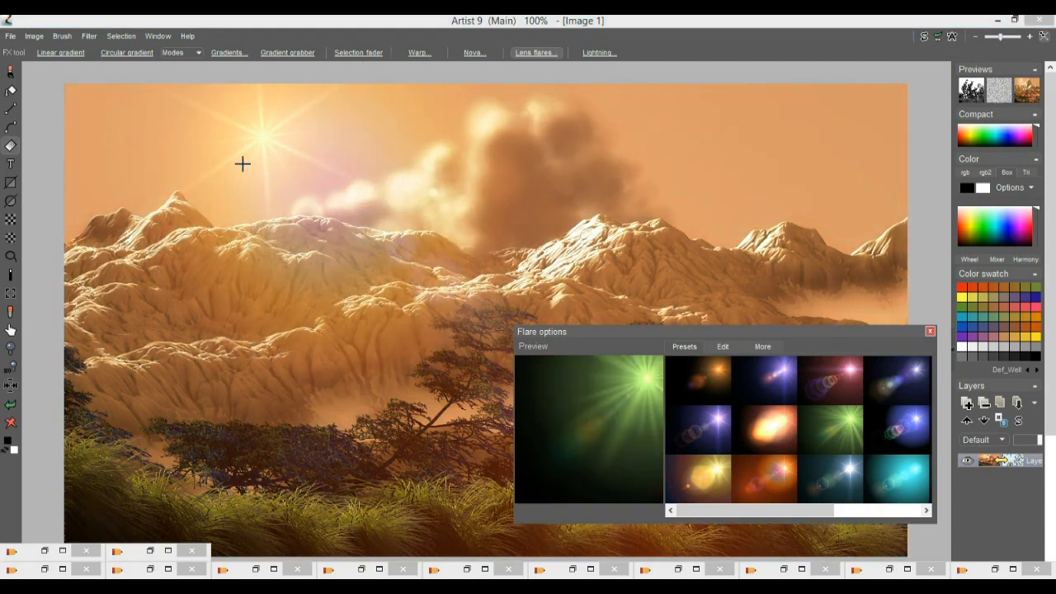
left_click_drag(260, 140, 281, 103)
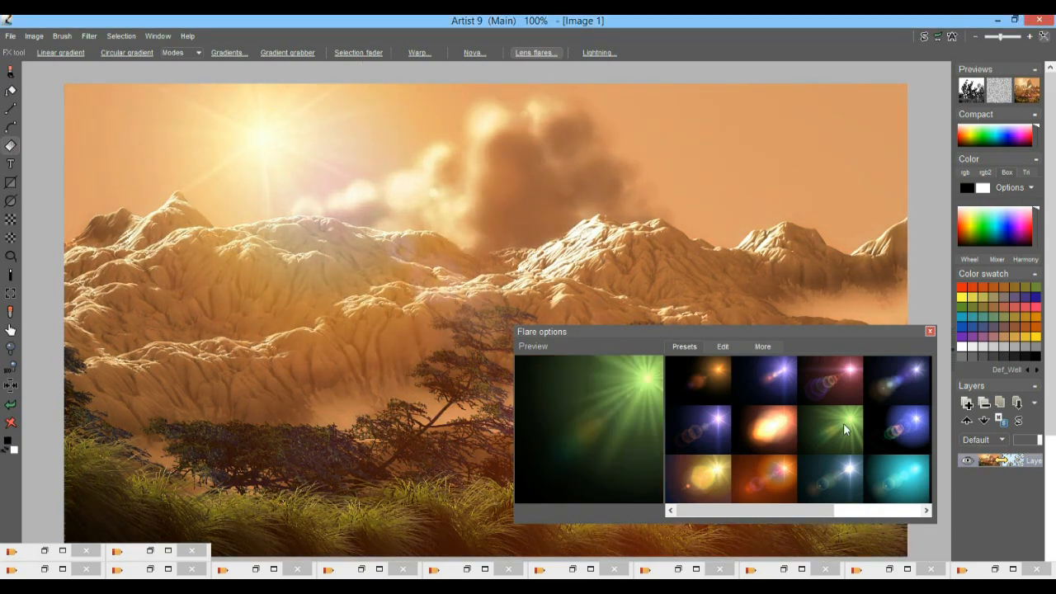
left_click_drag(822, 508, 876, 523)
left_click(753, 483)
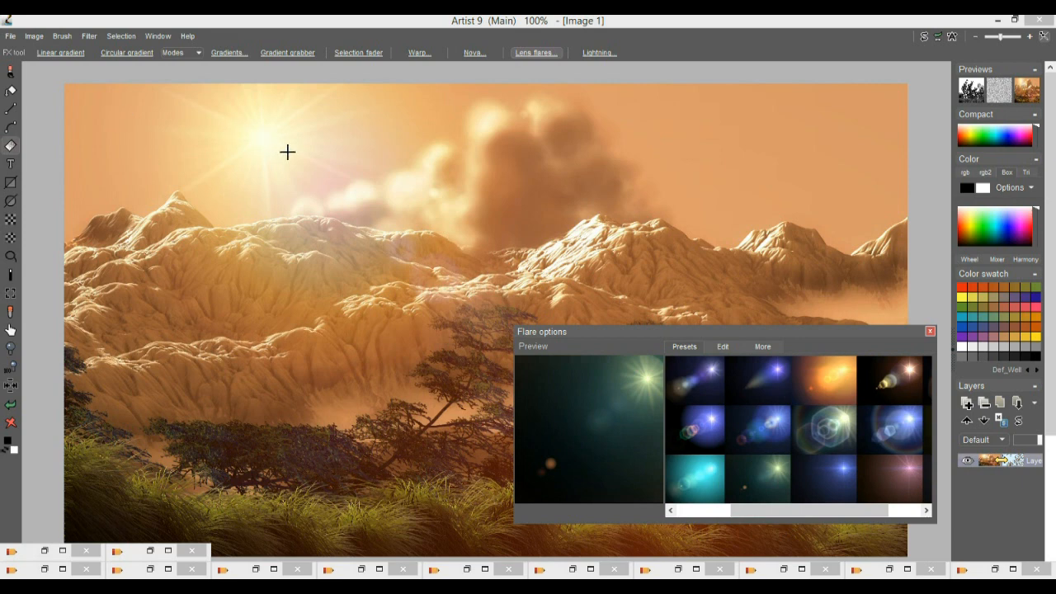
mouse_move(263, 133)
left_mouse_down()
mouse_move(295, 83)
mouse_move(266, 135)
left_mouse_up()
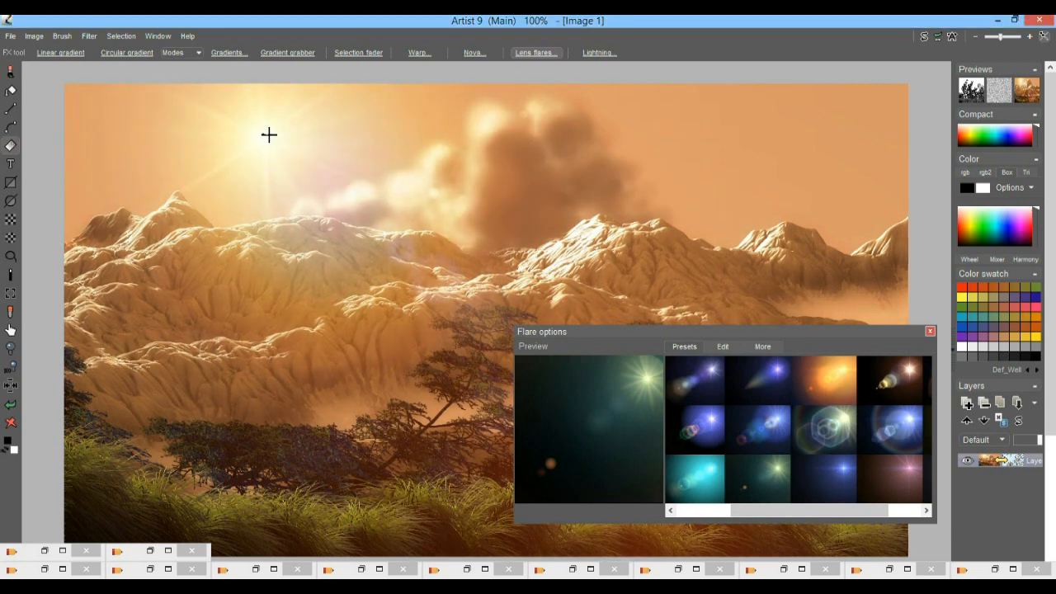
- Undo the trial flares and place the blue star flare with the horizontal streak in the sky above the left-hand mountains
left_click(825, 475)
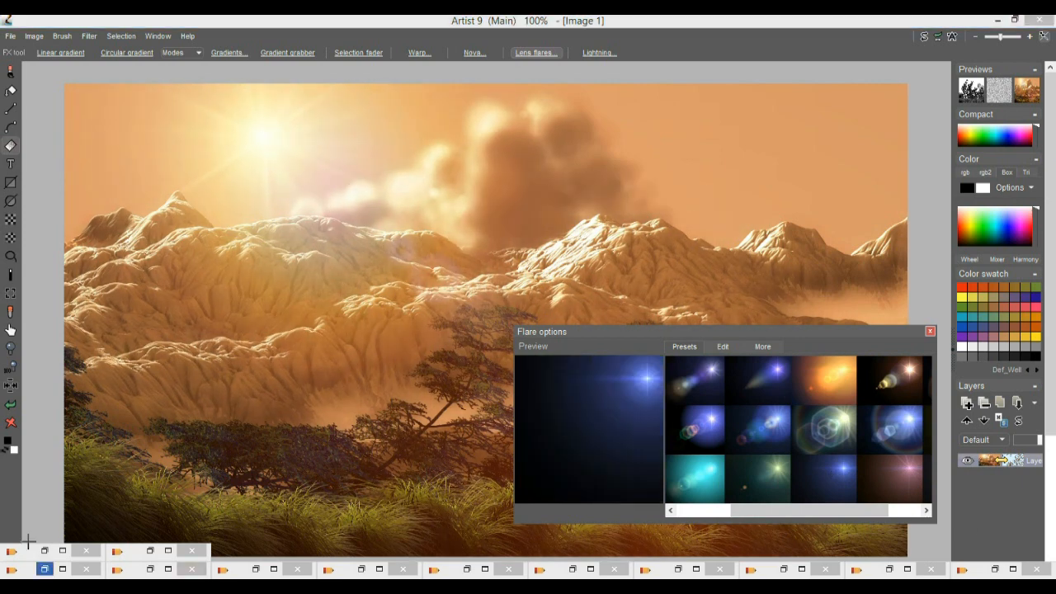
left_click(10, 405)
left_click(10, 405)
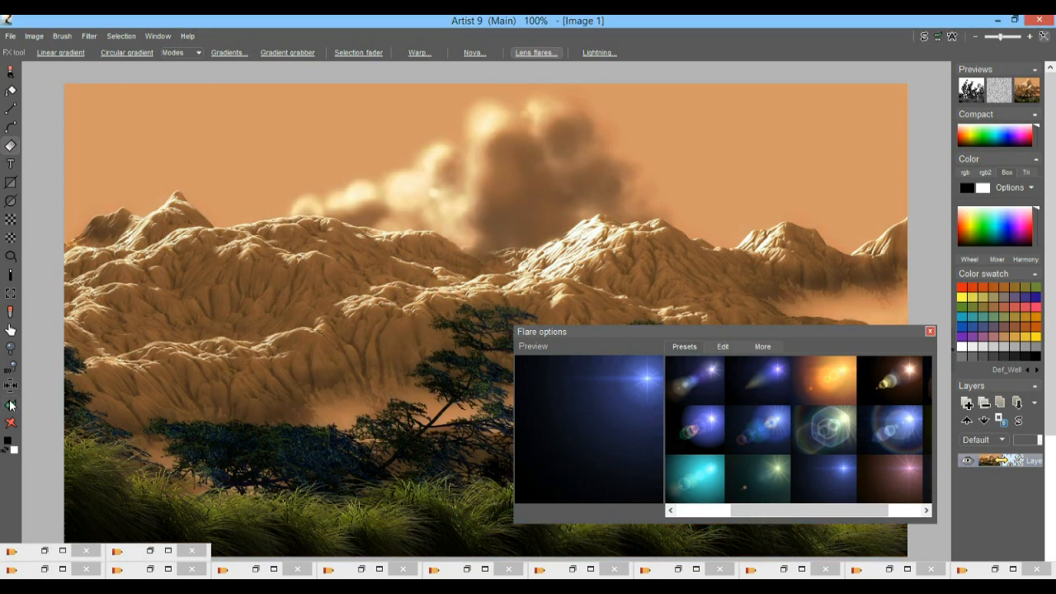
left_click_drag(264, 147, 342, 113)
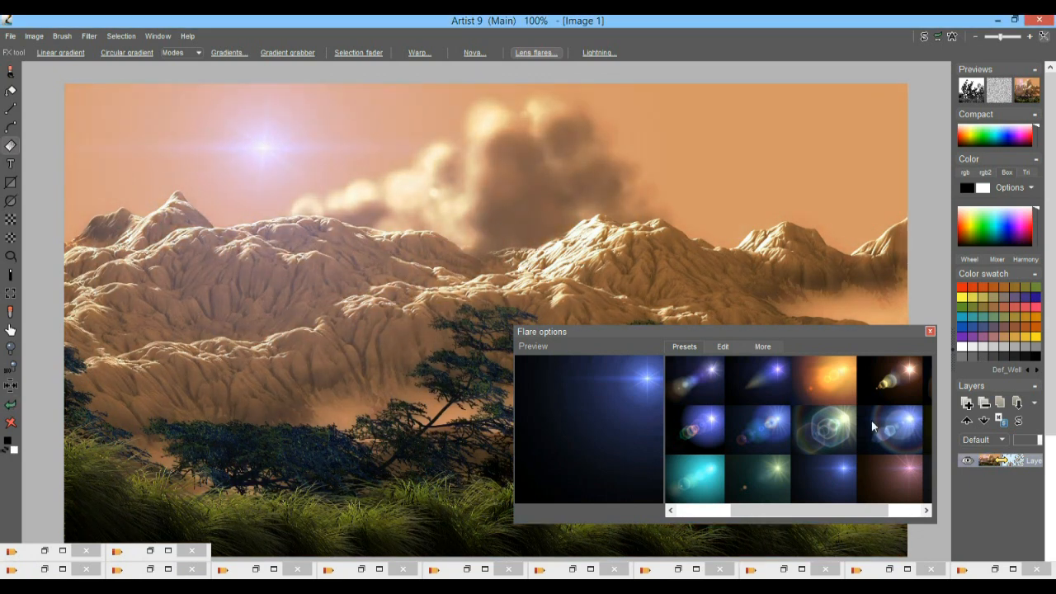
- Add the orange glow flare over the blue star flare and close the flare options
left_click(844, 370)
left_click_drag(264, 149, 292, 109)
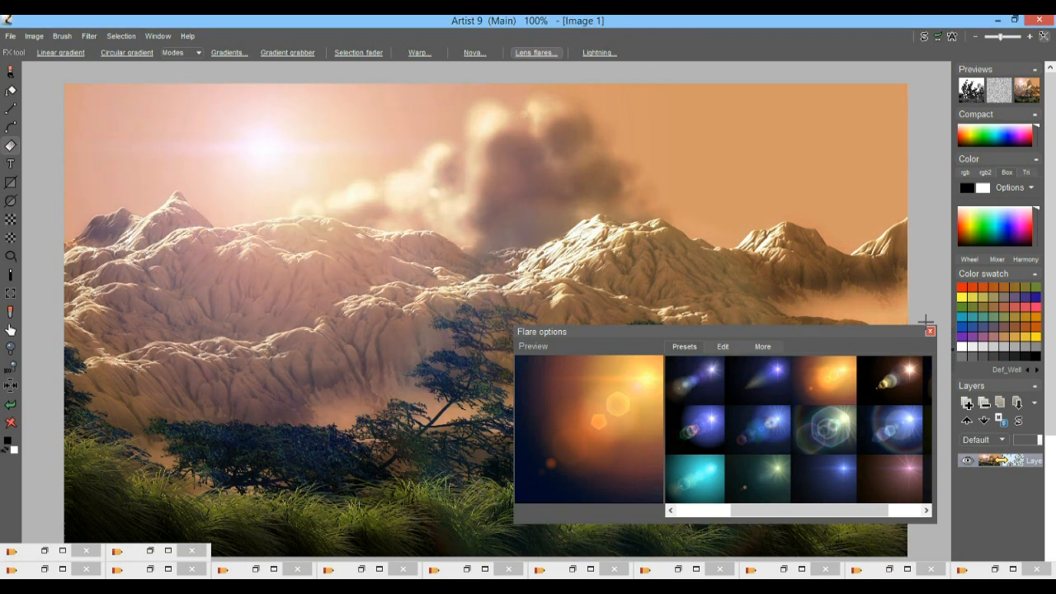
left_click(930, 331)
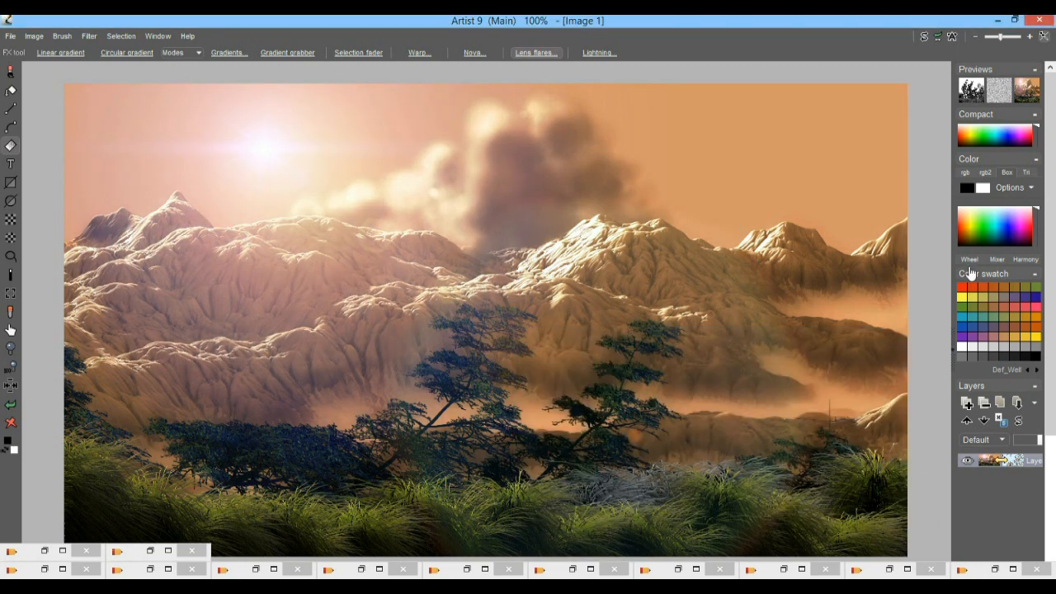